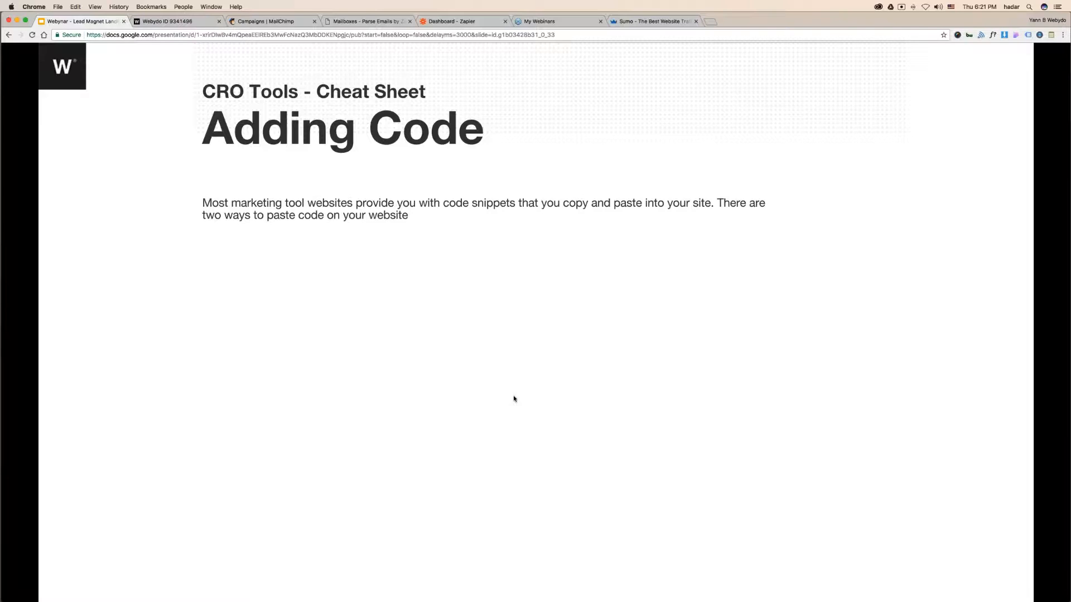
Reveal Option 1 on the Adding Code slide, and open the Home page's Add Code settings at the HEAD field in the Webydo studio
key("Right")
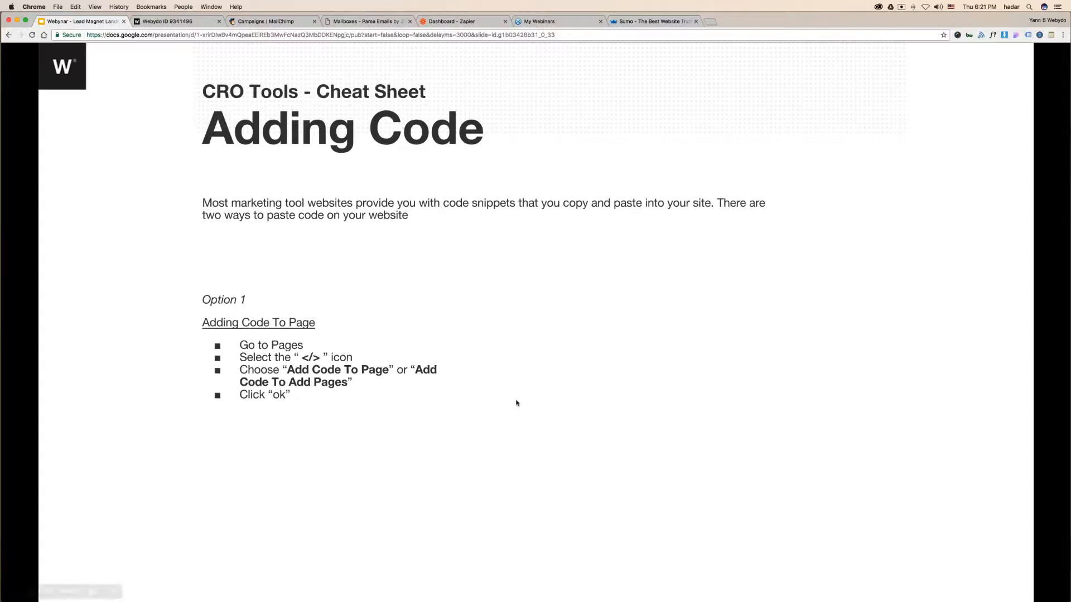
key("ctrl+Tab")
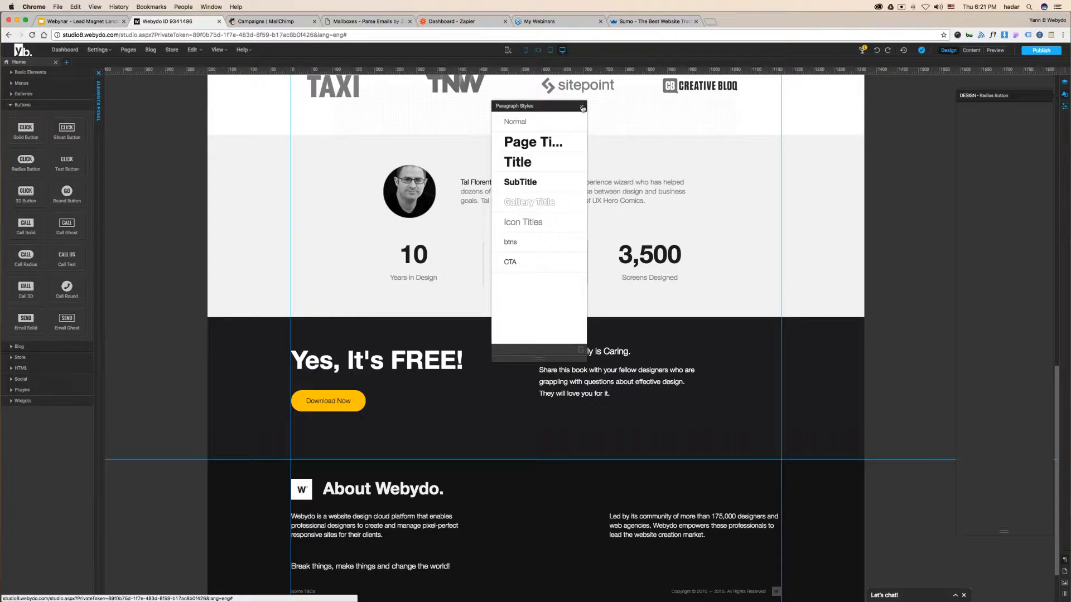
left_click(129, 50)
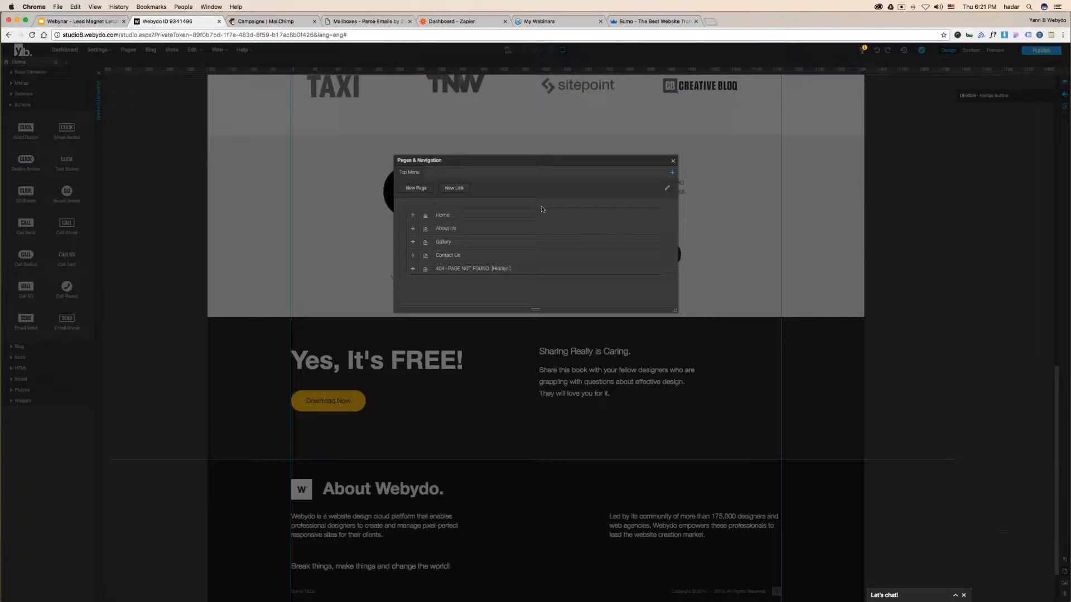
left_click(673, 161)
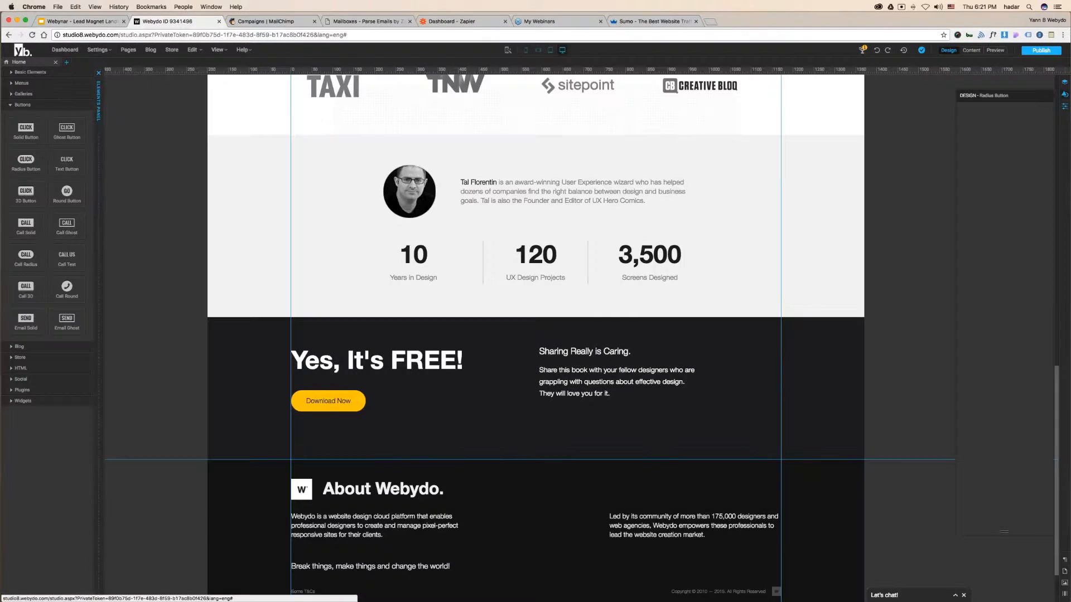
left_click(128, 50)
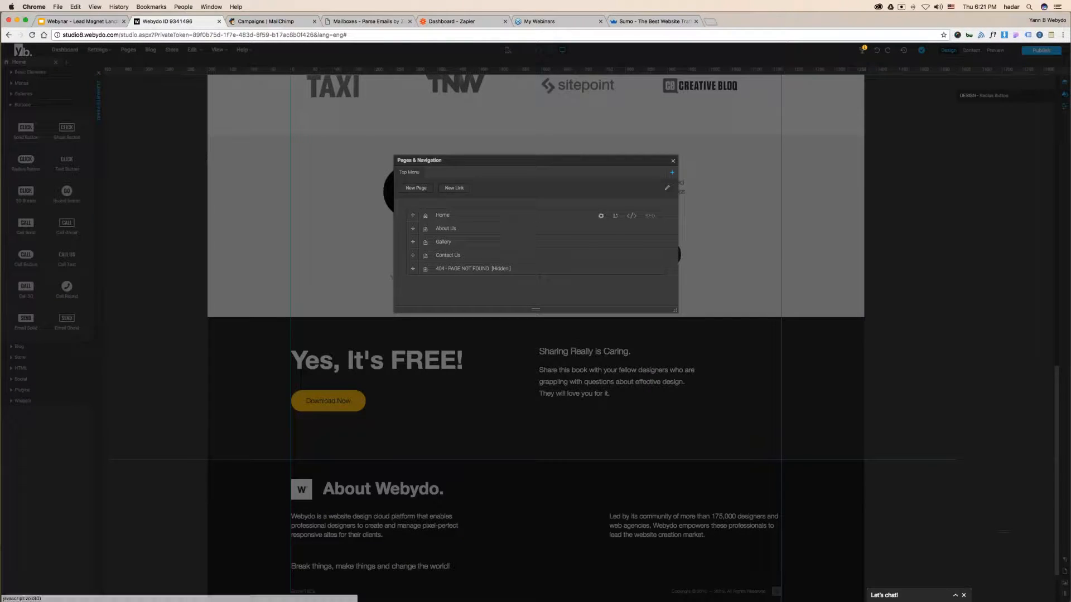
left_click(632, 217)
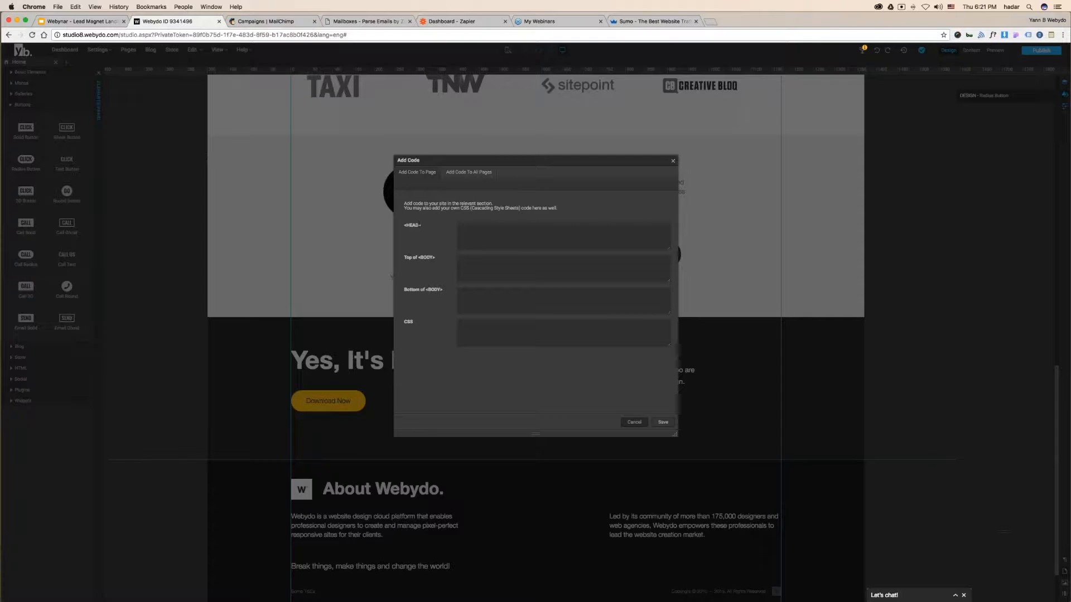
left_click(475, 232)
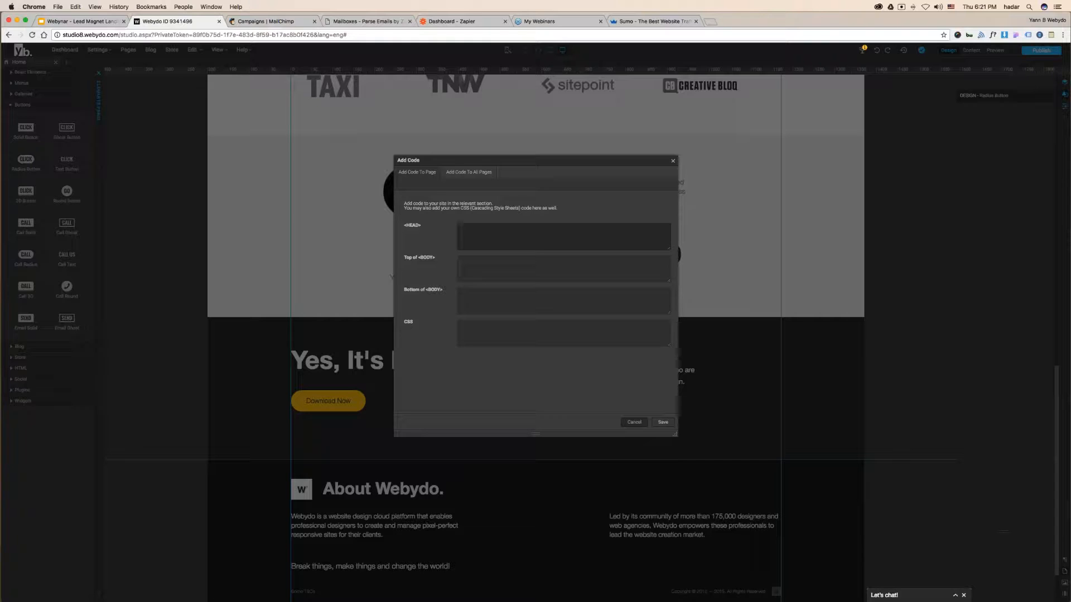
Return to the Adding Code slide and reveal the Option 2 instructions
left_click(58, 22)
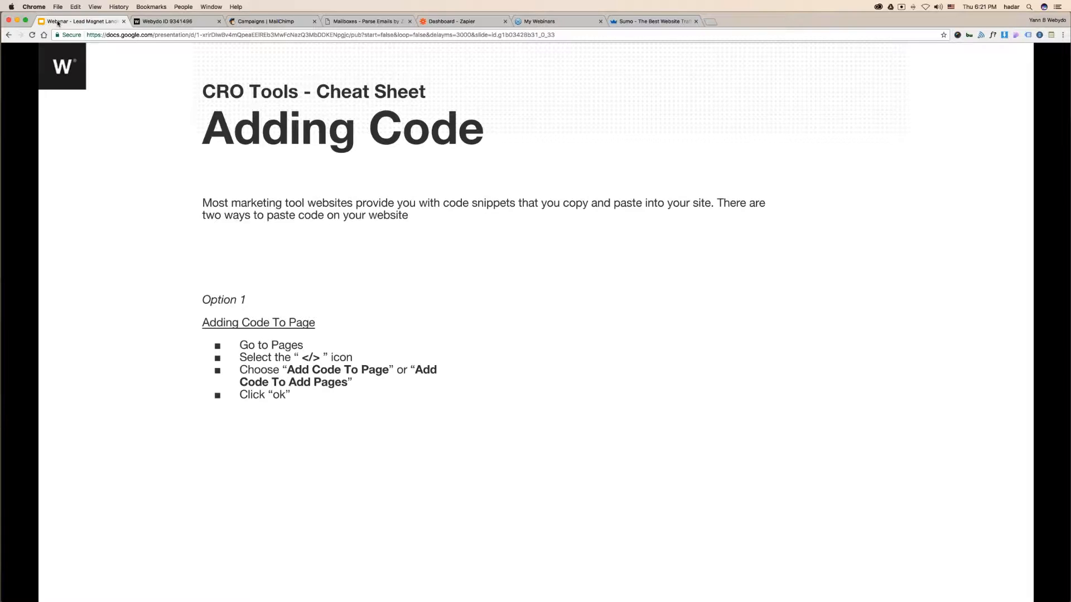
key("Right")
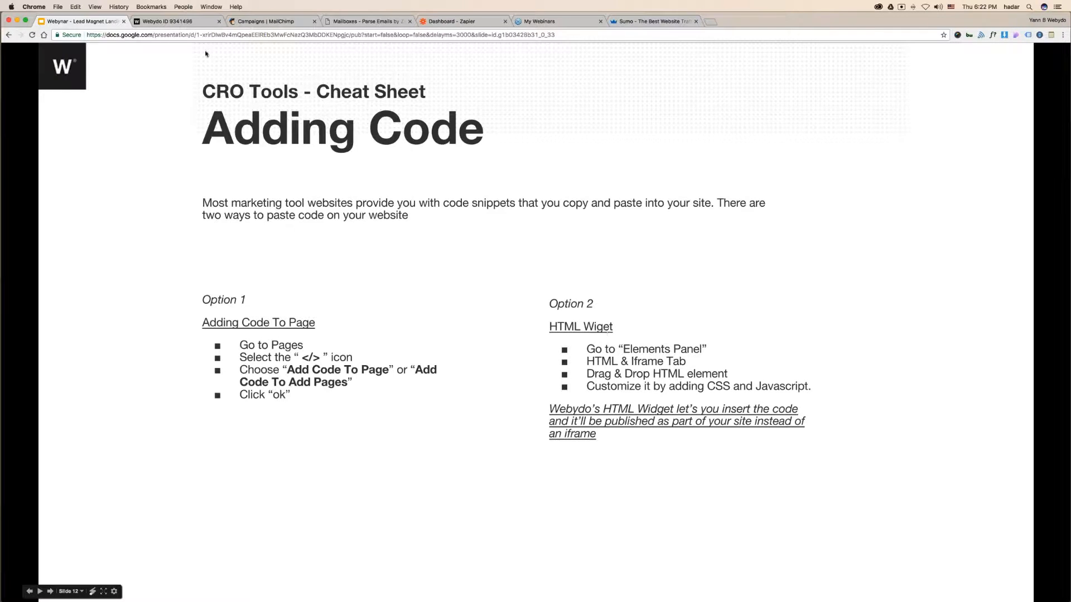
Back in the Webydo studio, close the Add Code dialog and place an HTML Widget beside the author bio section
left_click(171, 25)
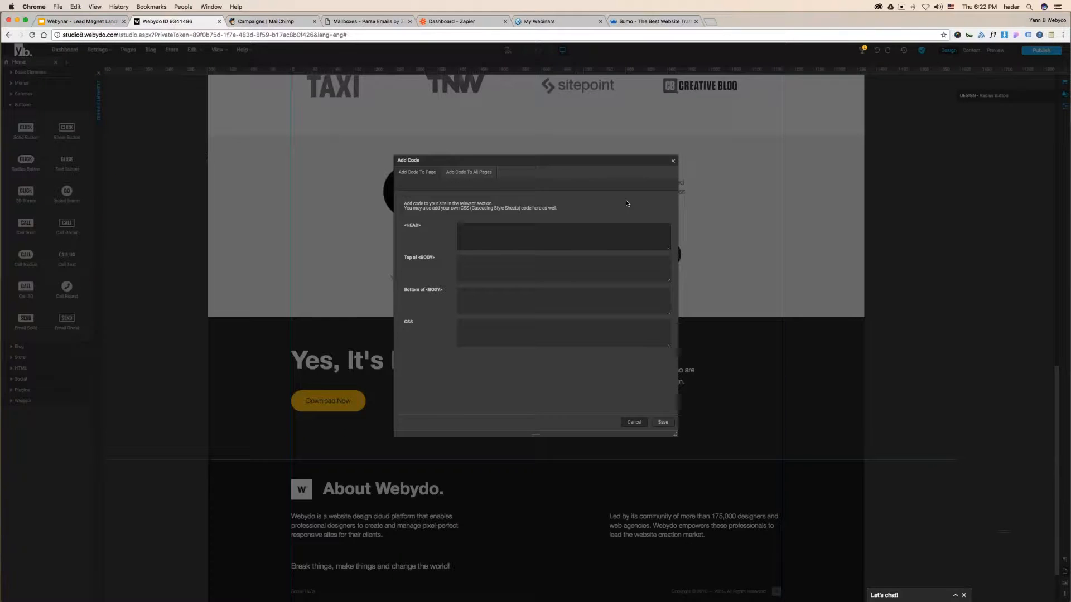
left_click(672, 160)
left_click(25, 105)
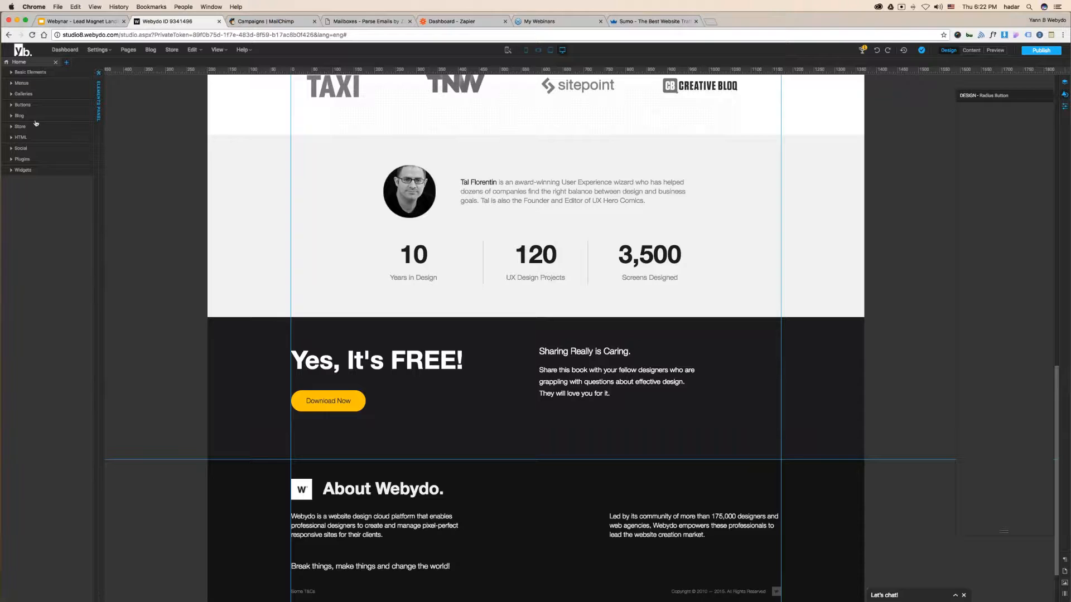
left_click(21, 138)
left_click_drag(21, 160, 707, 173)
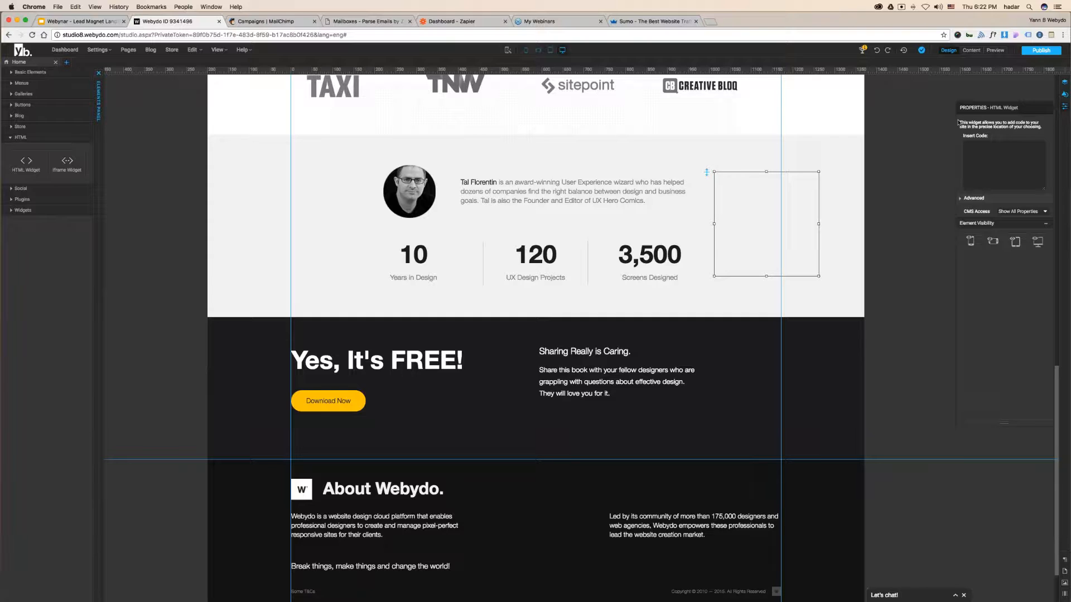
Examine the HTML Widget's code fields, including the advanced HEAD, CSS and JavaScript sections, and close its properties
left_click_drag(1000, 108, 889, 97)
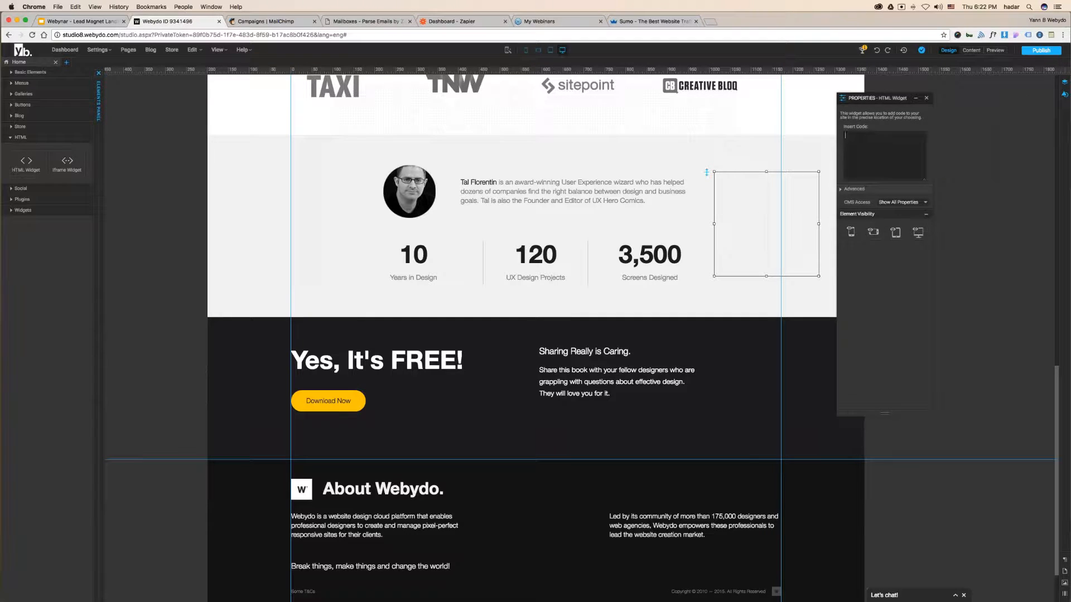
left_click(840, 190)
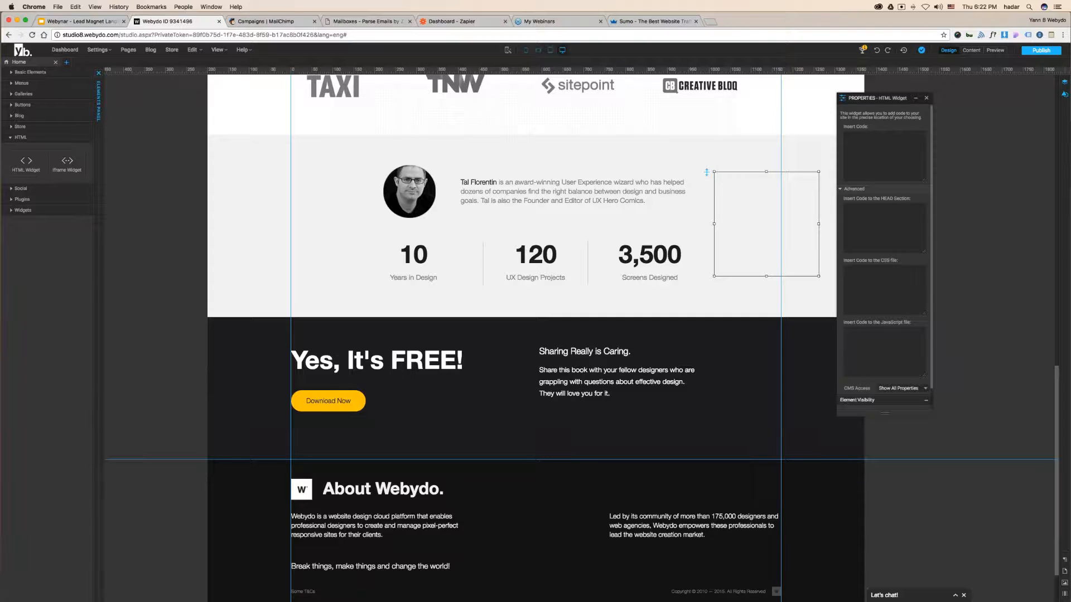
left_click(883, 224)
left_click(927, 98)
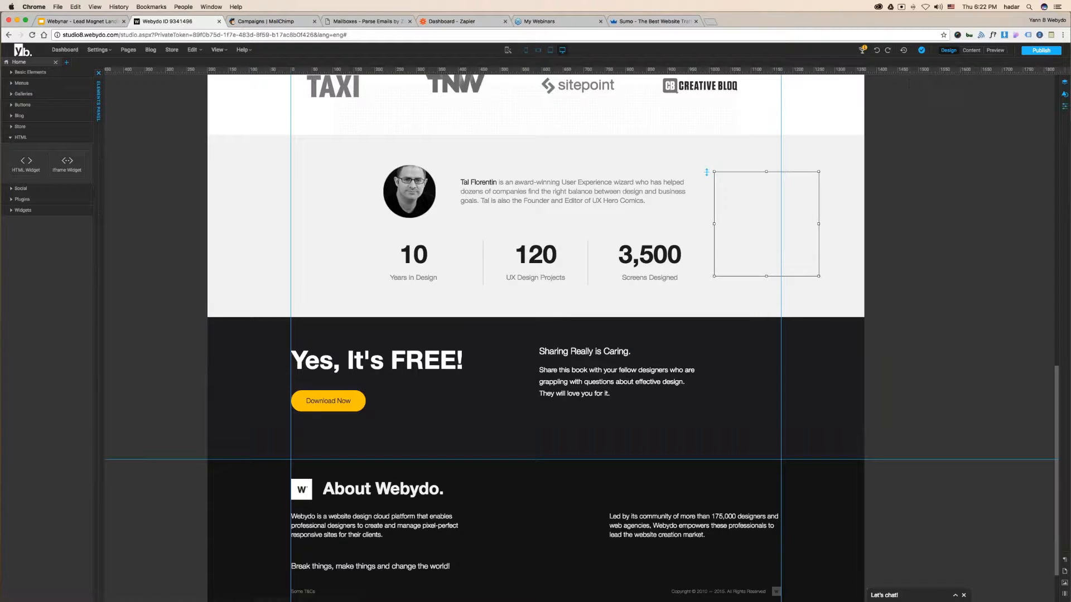
Delete the HTML Widget from the author bio section
left_click_drag(808, 219, 828, 214)
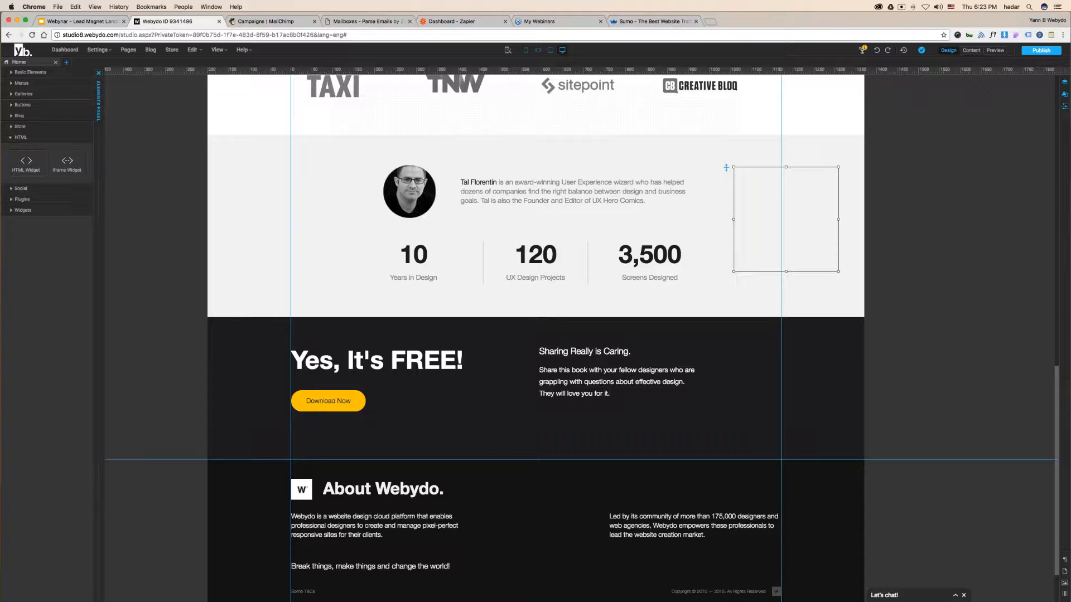
key("Delete")
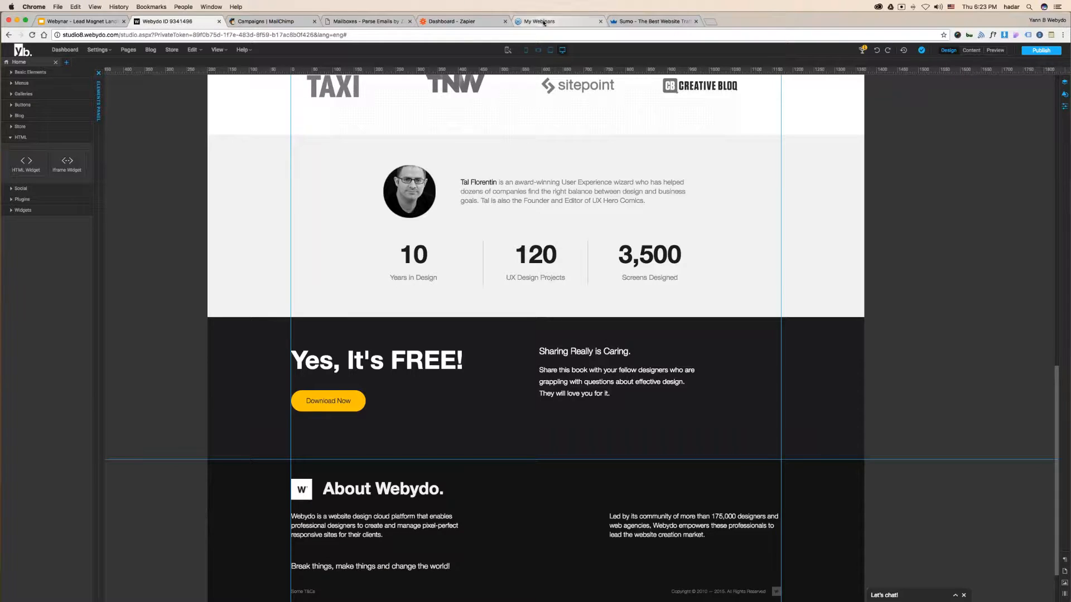
Look at the Sumo site, and open webydo.com in a new tab to examine its page and smart bar
left_click(638, 21)
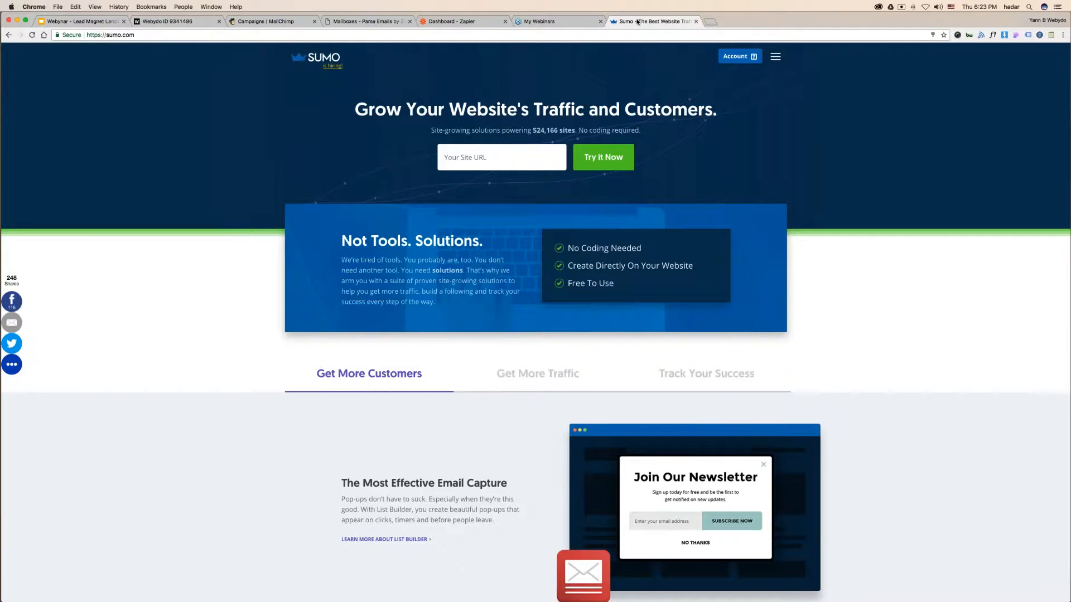
left_click(711, 22)
type("webyd")
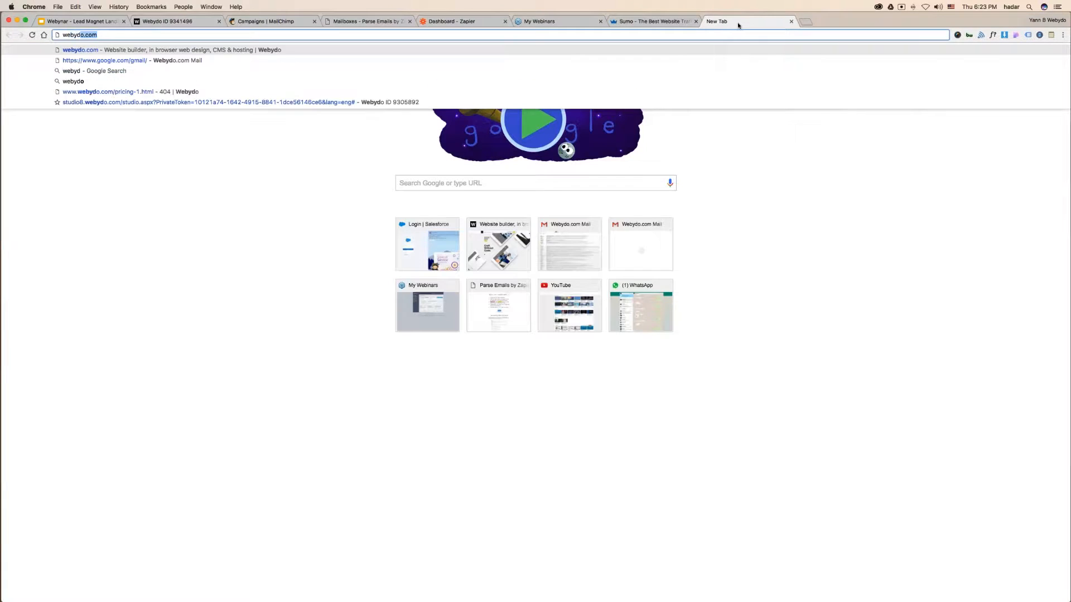
key("Return")
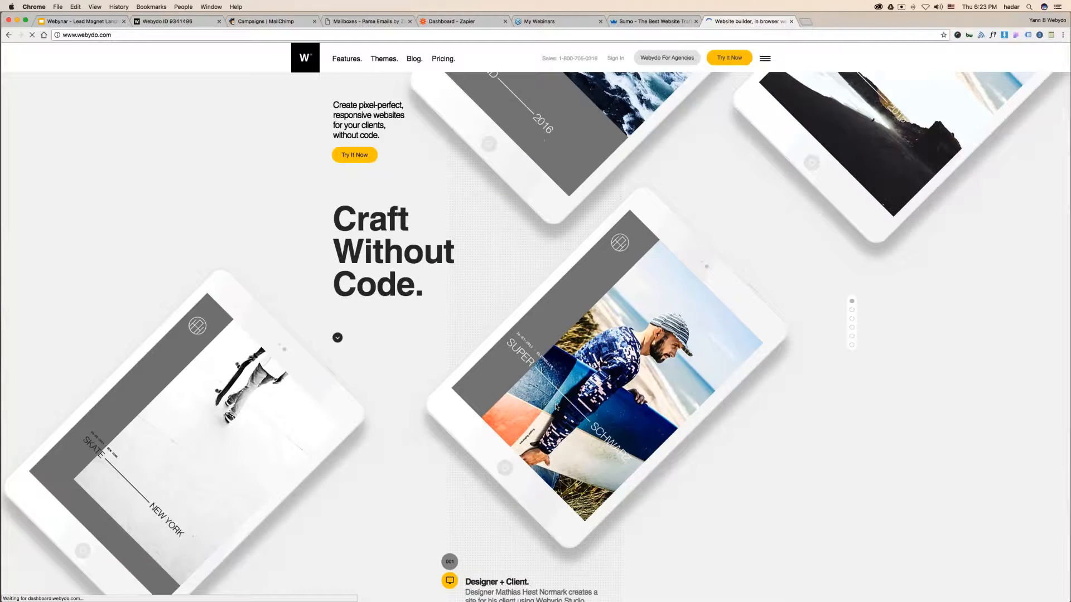
scroll(556, 406, "down", 20)
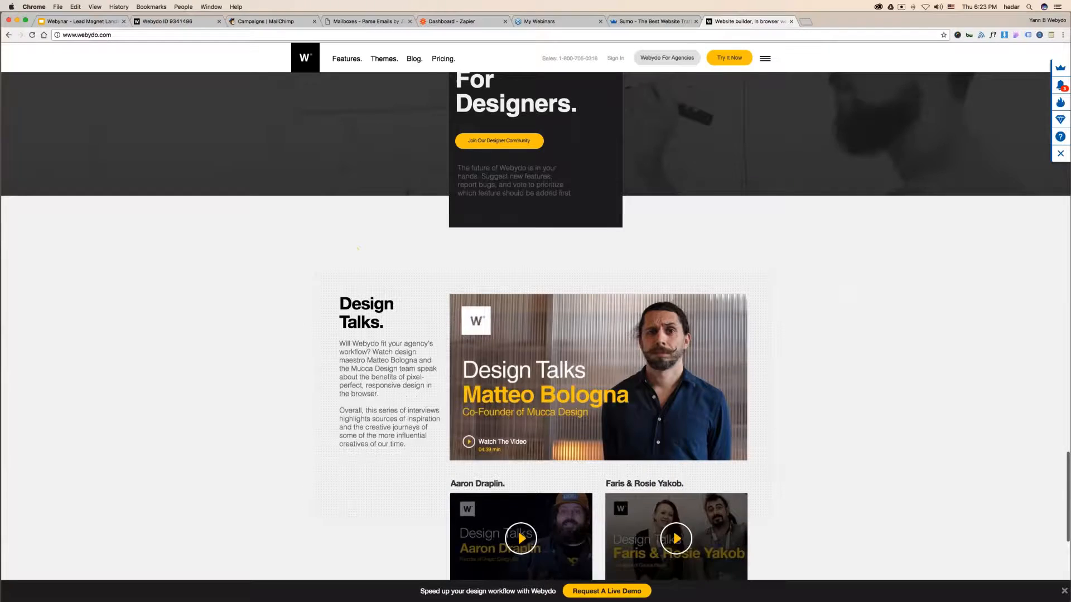
scroll(536, 326, "down", 3)
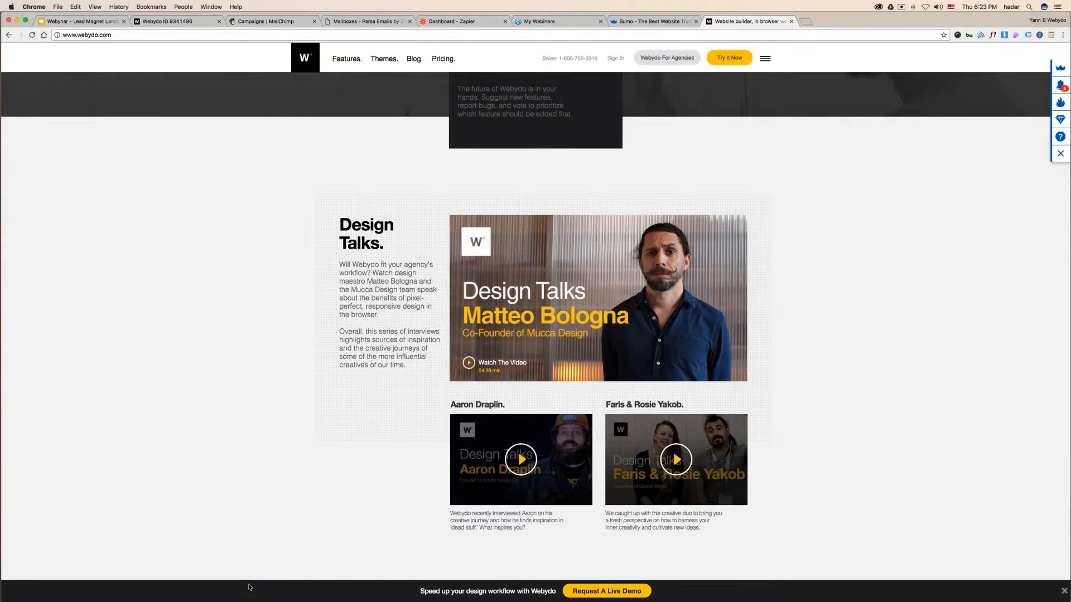
View the live demo form linked from the smart bar, and close both webydo.com tabs
left_click(607, 591)
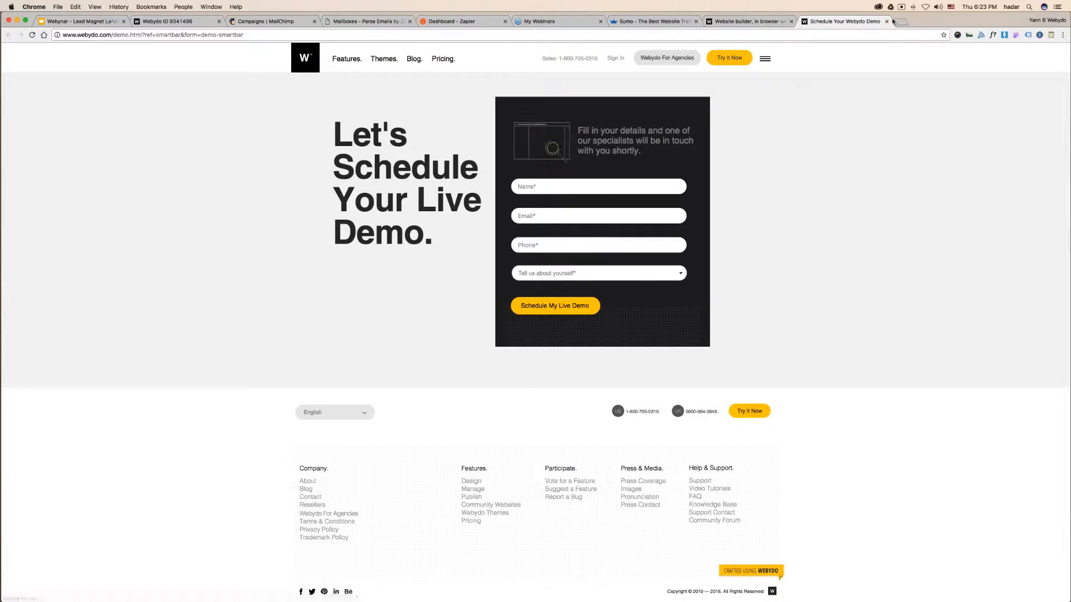
left_click(886, 21)
left_click(790, 21)
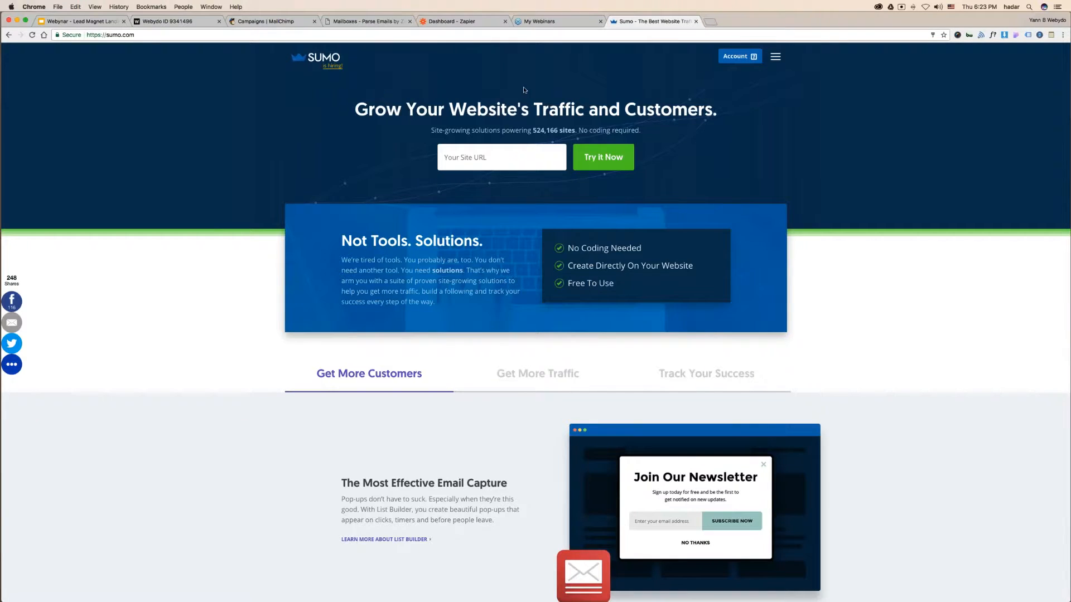
Open the Sumo account's My Sites page and log out of the current account
left_click(736, 56)
left_click(743, 72)
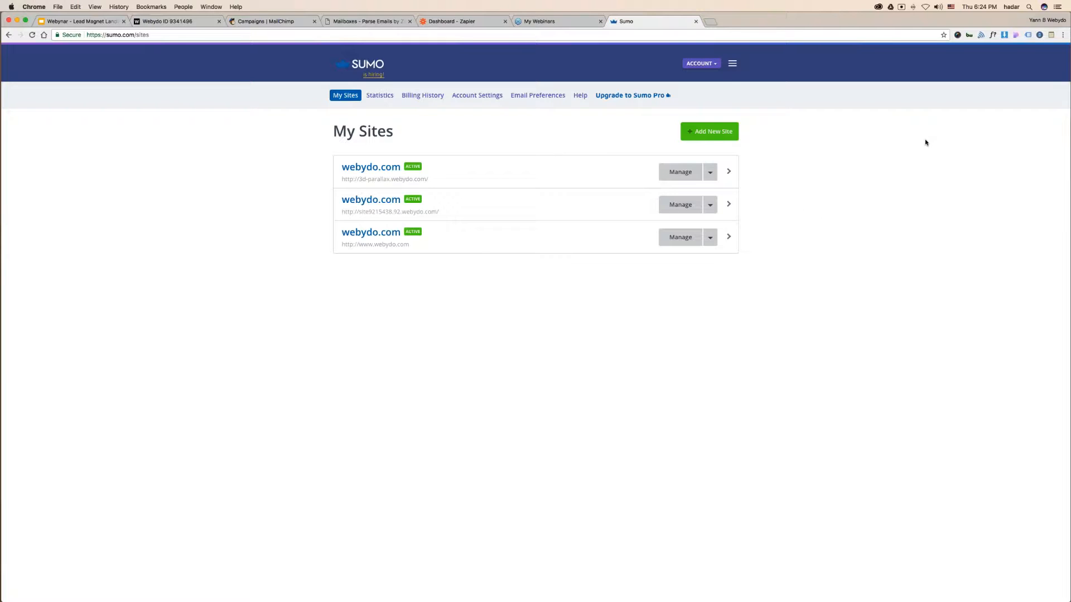
left_click(716, 65)
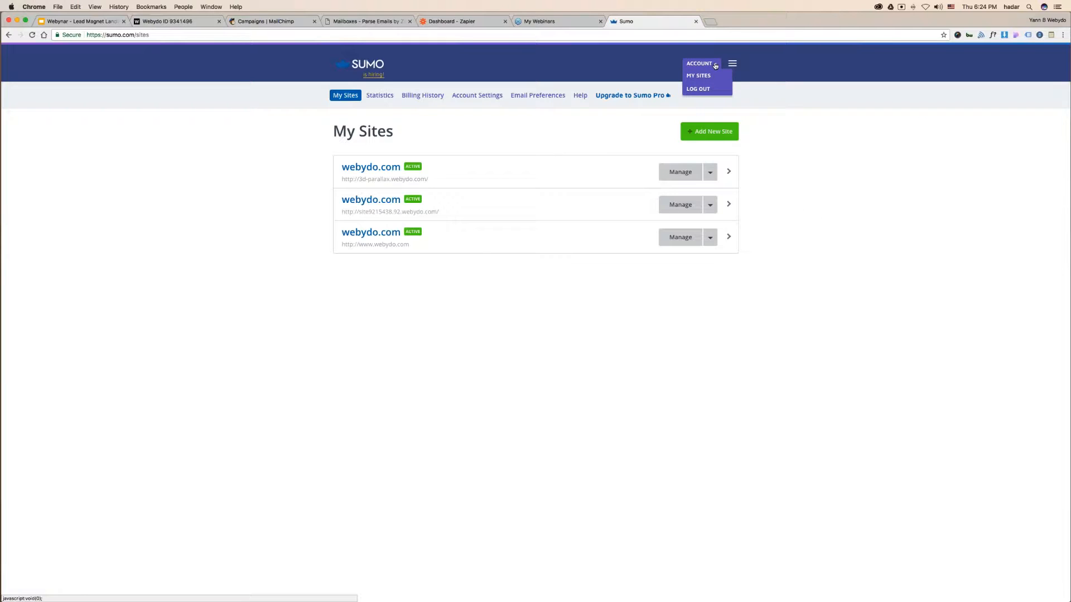
left_click(706, 90)
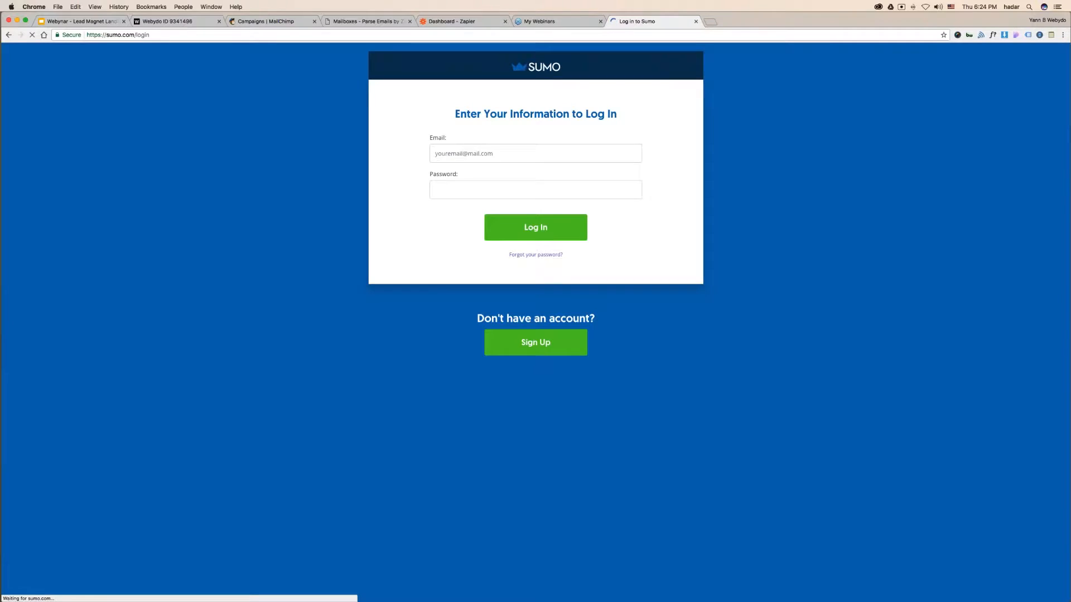
Log in to Sumo with the other account's e-mail and password
left_click(503, 153)
key("Return")
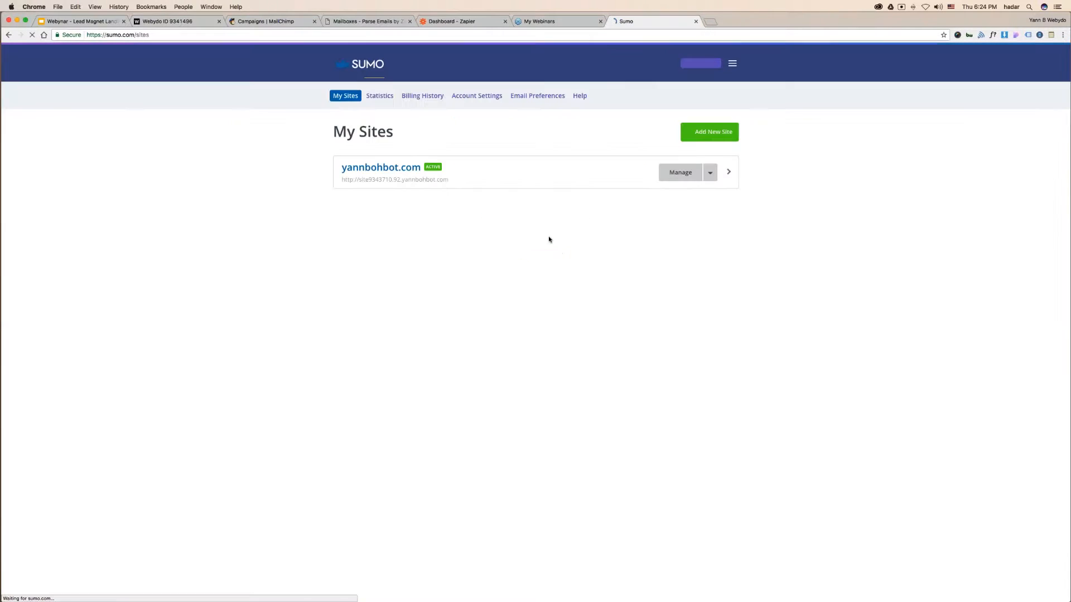
Delete the existing site from the Sumo account's My Sites list
left_click(710, 174)
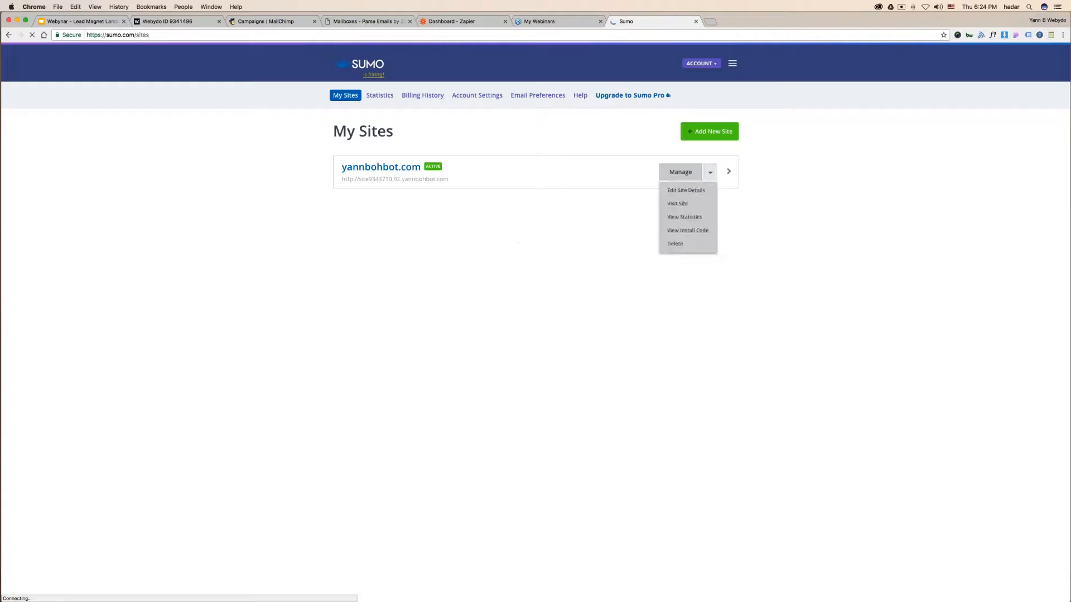
left_click(711, 175)
left_click(710, 174)
left_click(694, 246)
left_click(695, 246)
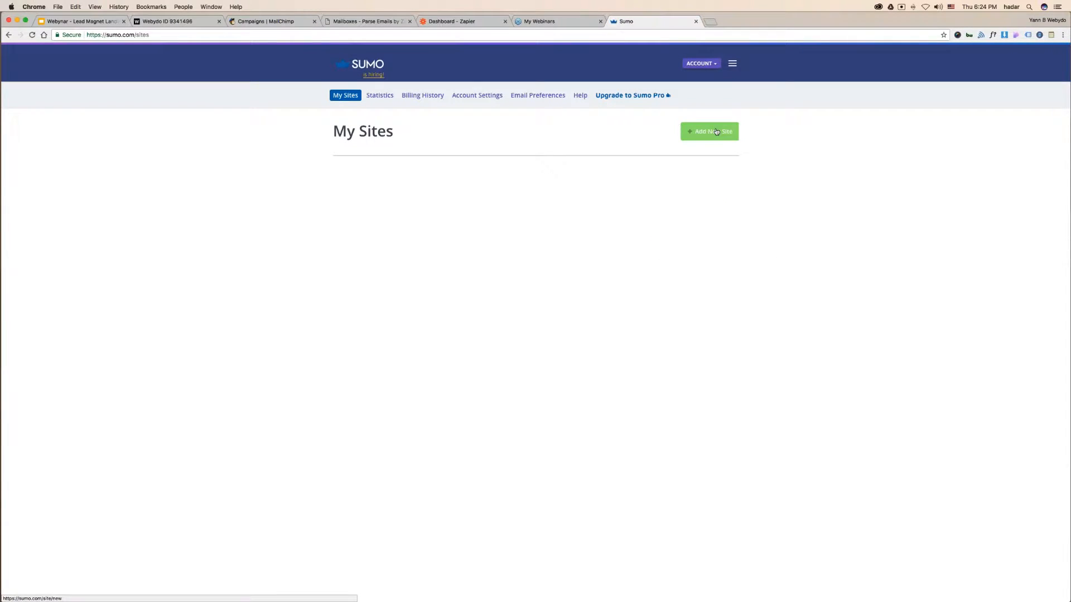
Publish the landing page from the Webydo studio, open the live site and highlight the temporary subdomain in its address
left_click(185, 21)
left_click(1036, 52)
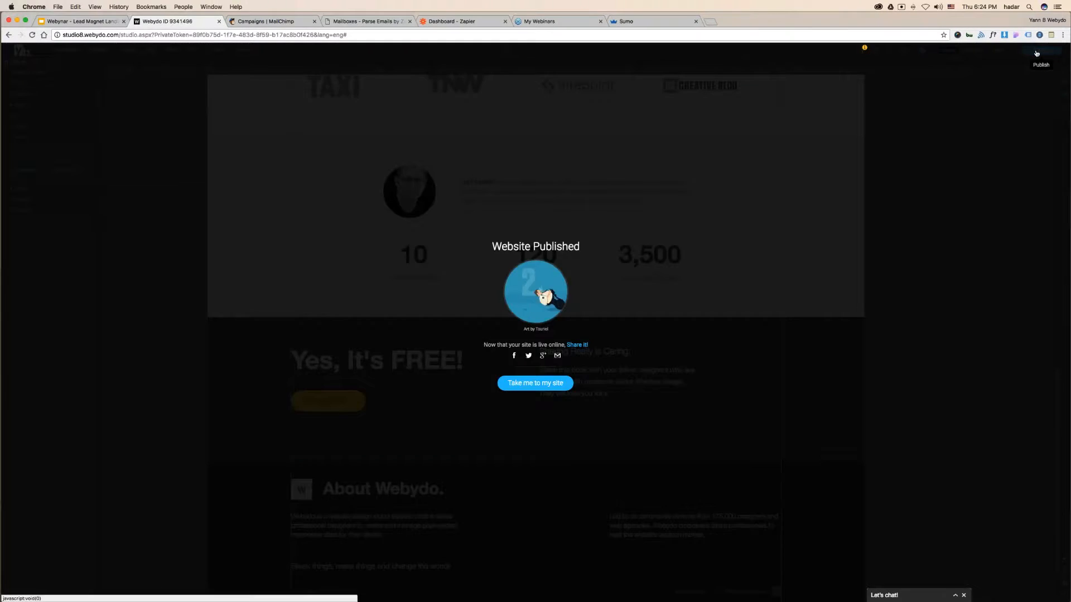
left_click(536, 383)
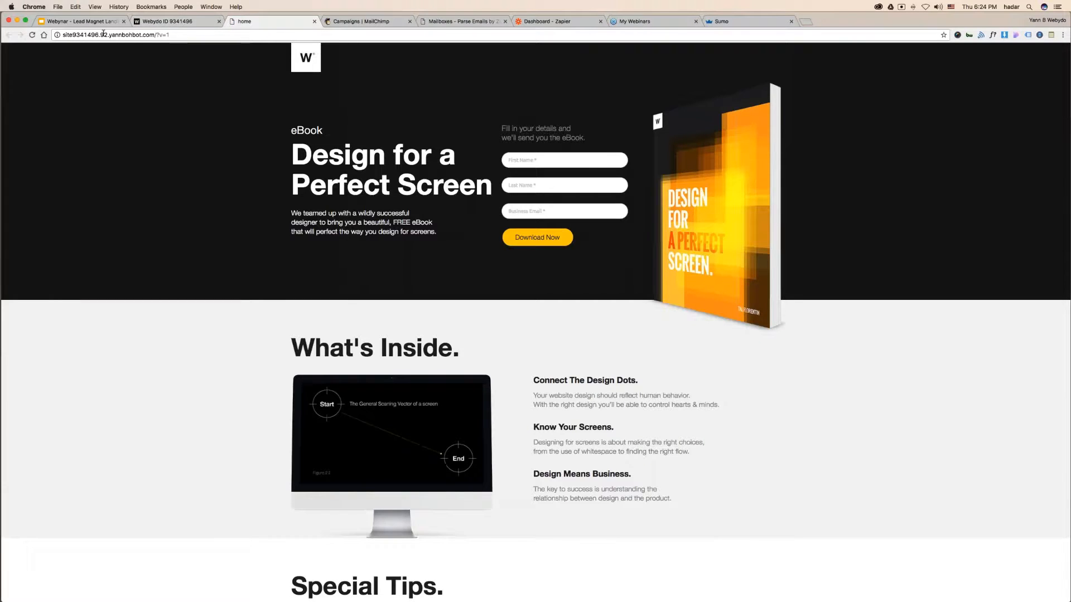
left_click_drag(107, 34, 63, 35)
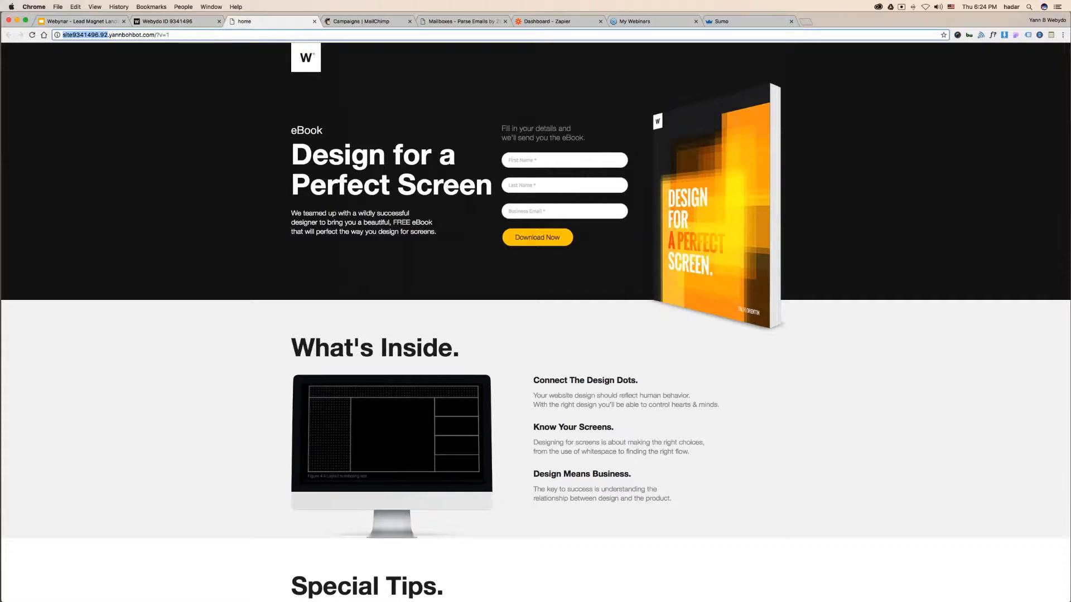
Open the domain settings of the Webydo Landing Page site from the dashboard and start adding a new domain
left_click(168, 21)
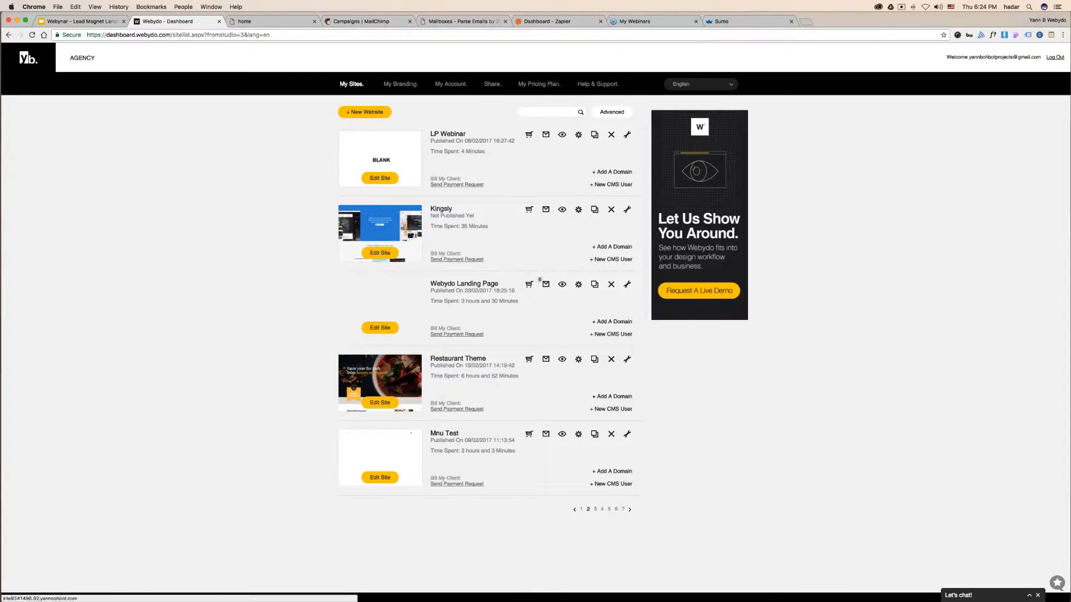
left_click(579, 285)
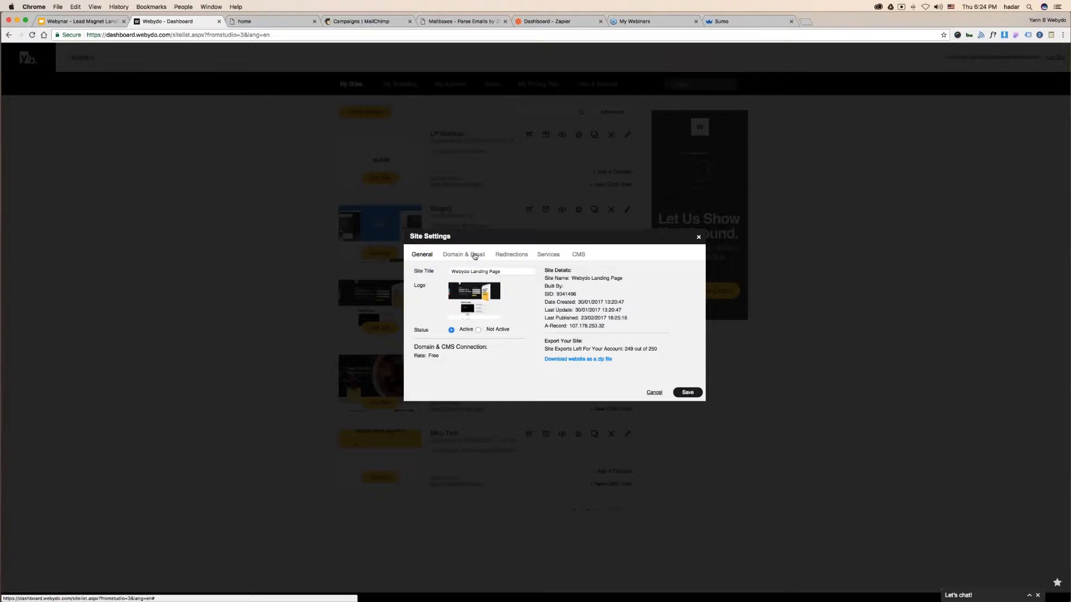
left_click(699, 238)
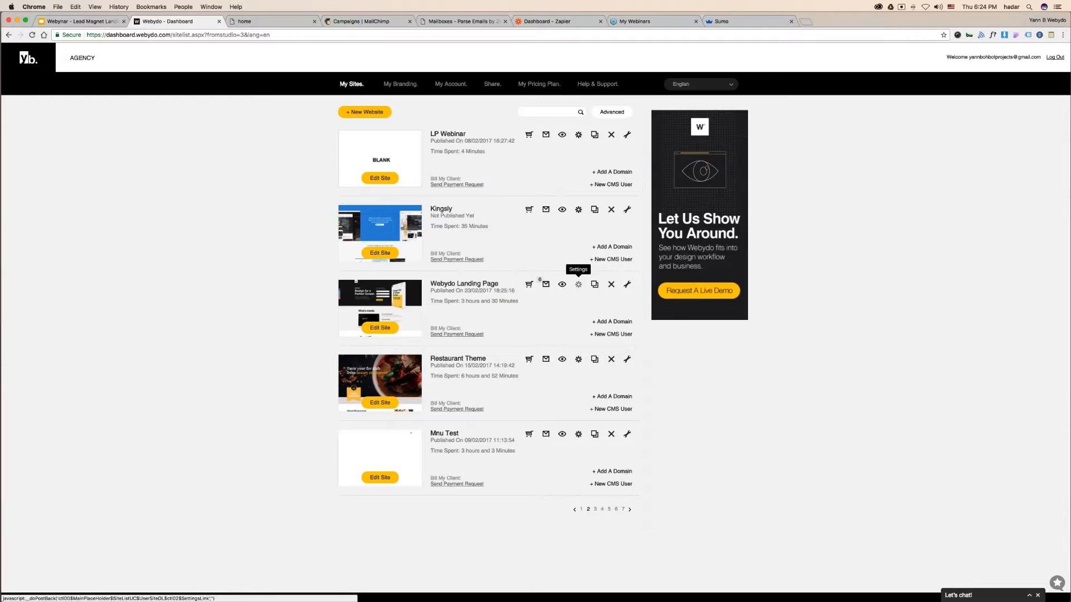
left_click(579, 284)
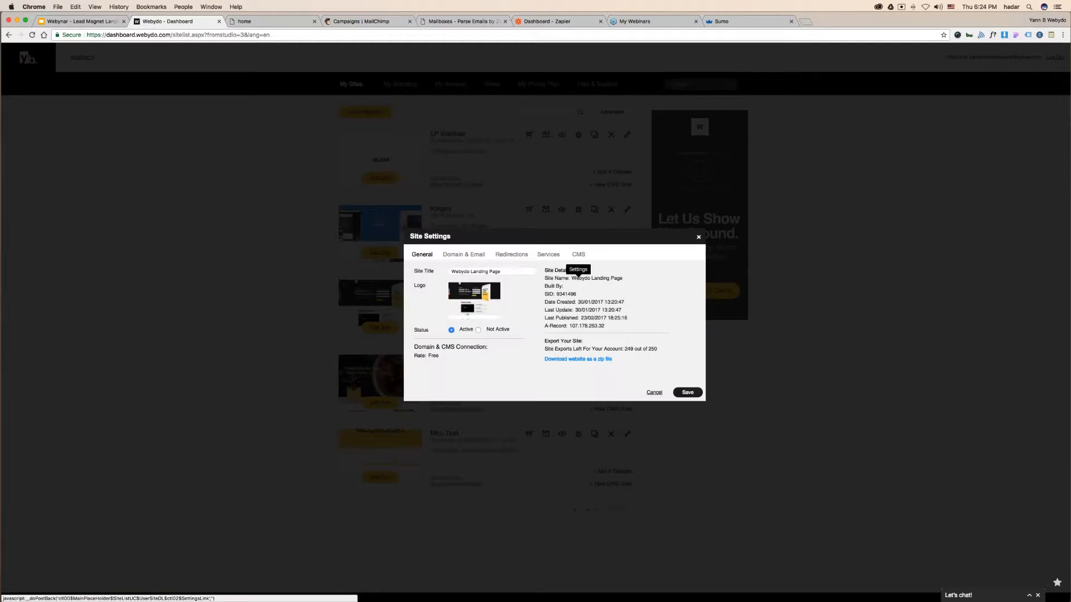
triple_click(455, 272)
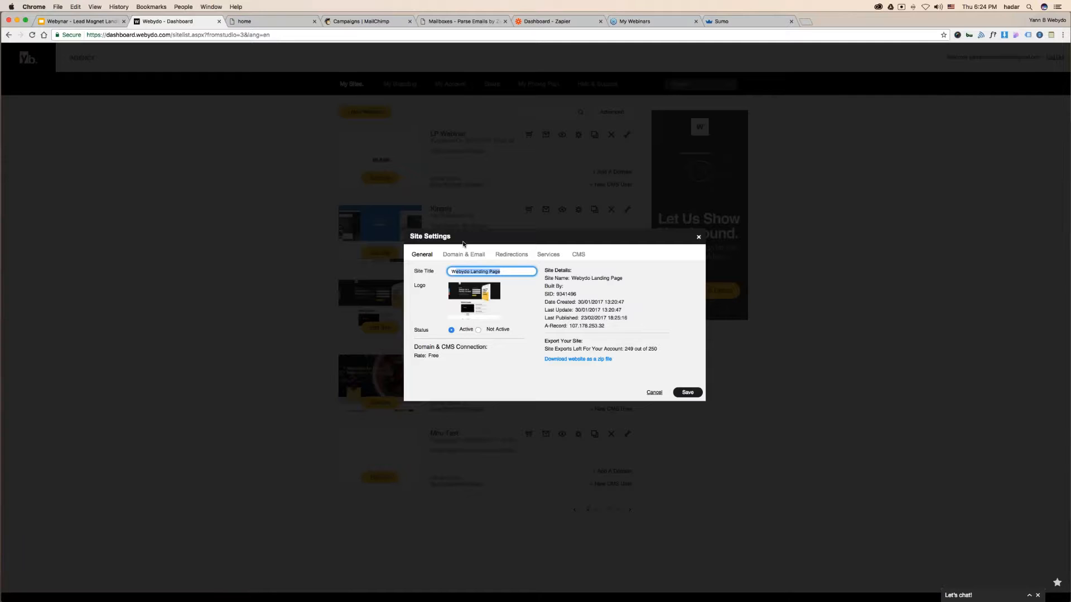
left_click(464, 254)
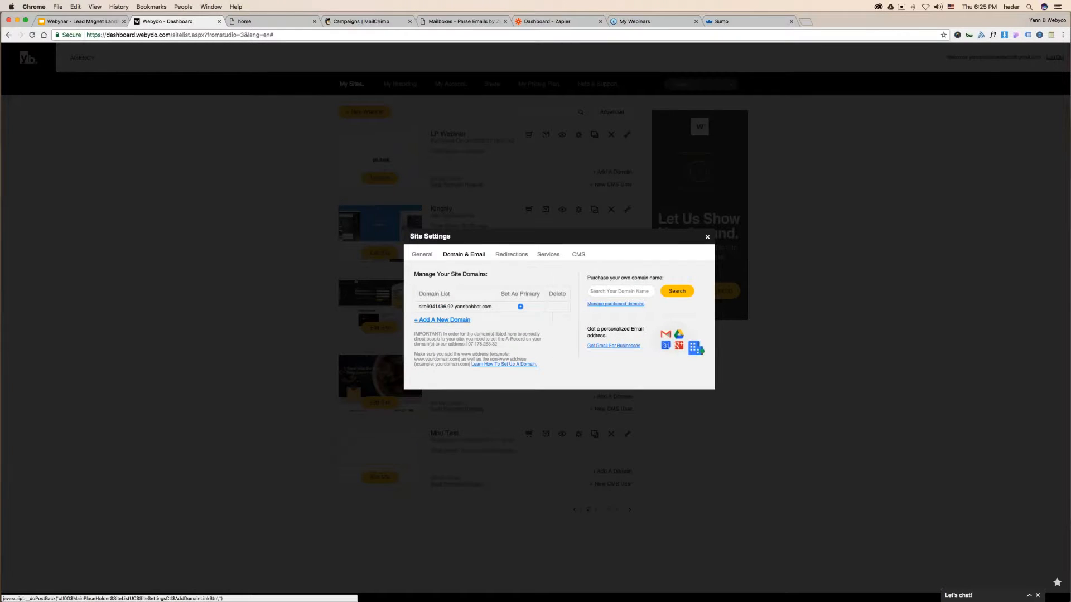
left_click(444, 320)
left_click(501, 336)
type("design-")
key("BackSpace")
key("BackSpace")
key("BackSpace")
key("BackSpace")
key("BackSpace")
key("BackSpace")
key("BackSpace")
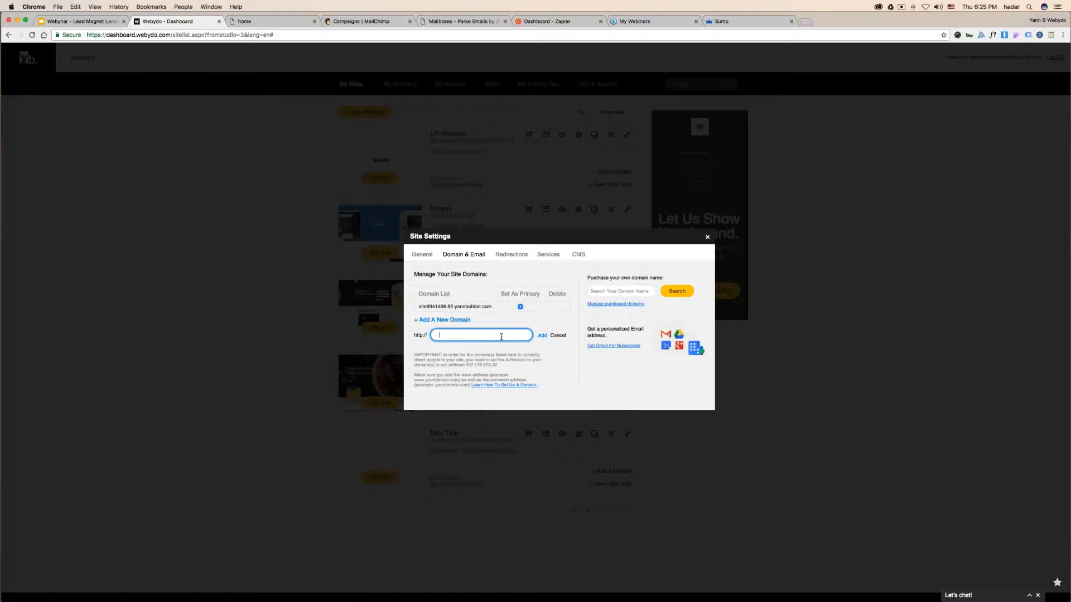
Add the lp-perfect-screen subdomain of the agency's own domain, set it as the site's primary domain and close the settings
type("lp-perfec")
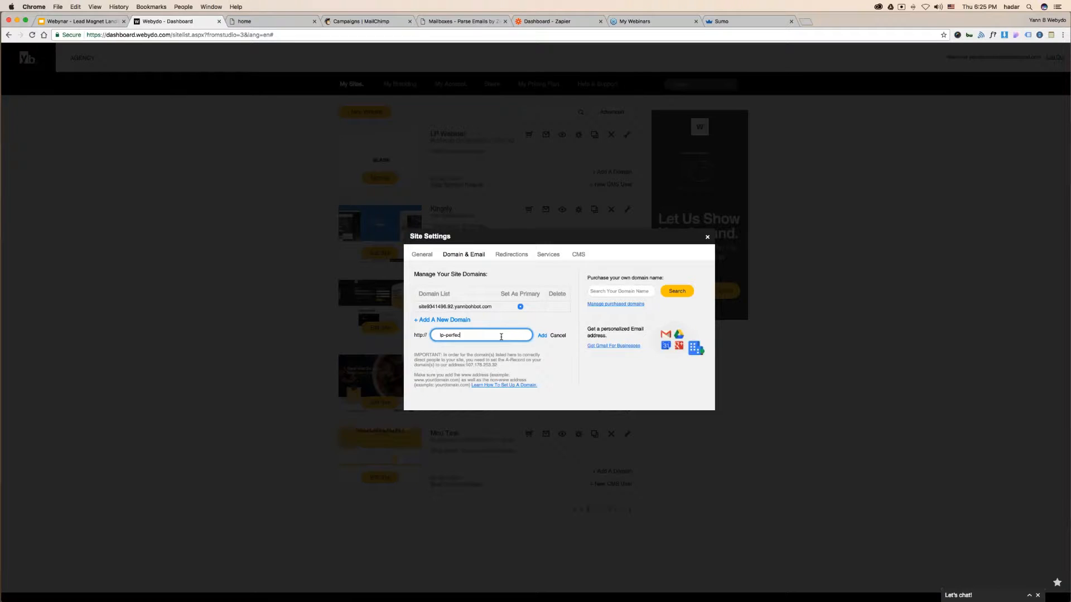
type("t-scre")
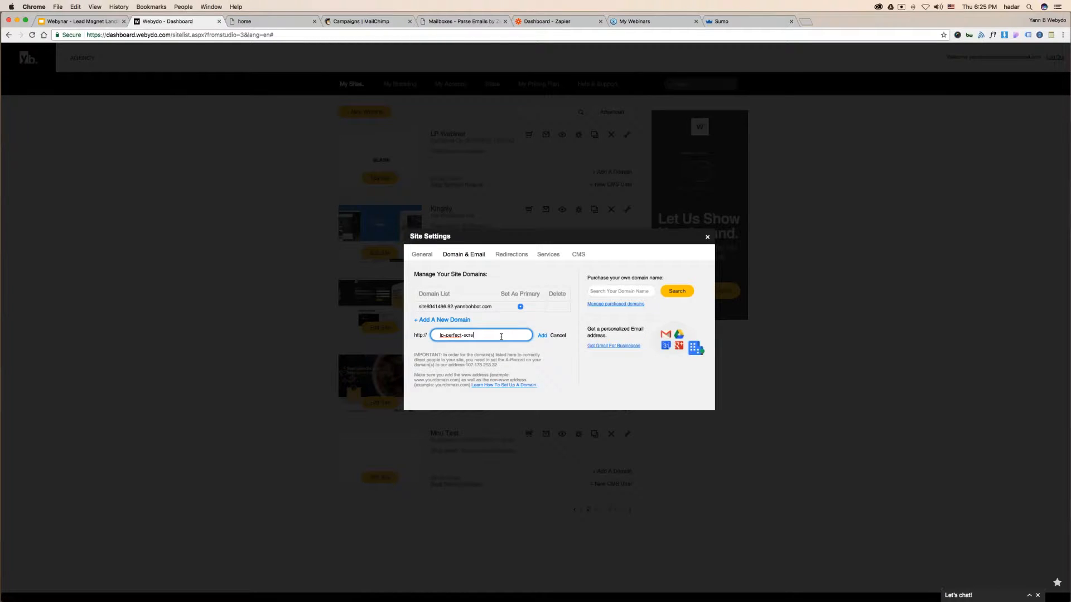
type("en.yannbohbot.com")
left_click(543, 335)
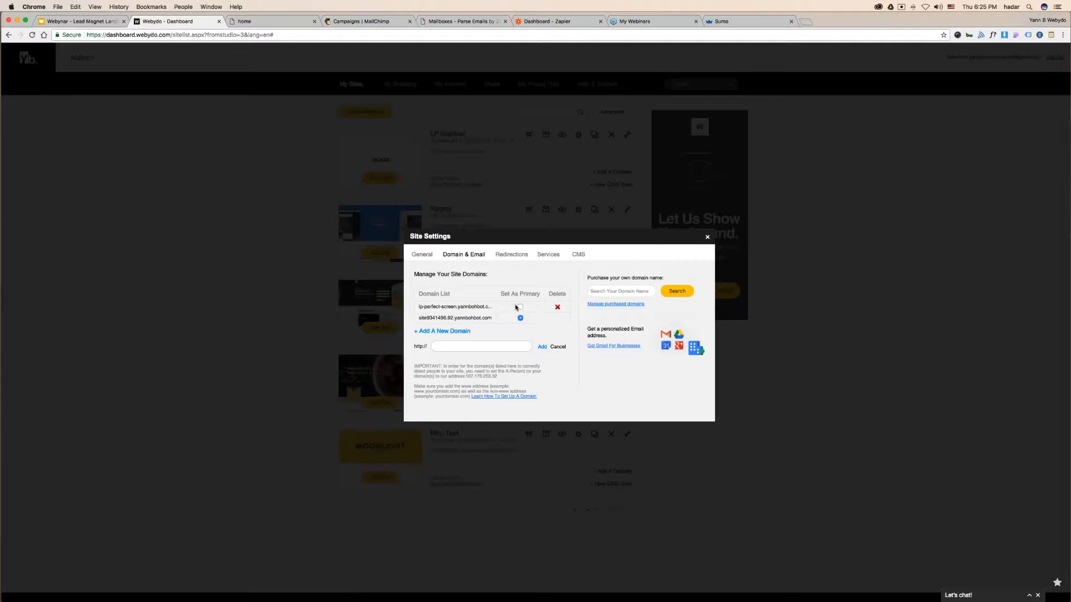
left_click(521, 307)
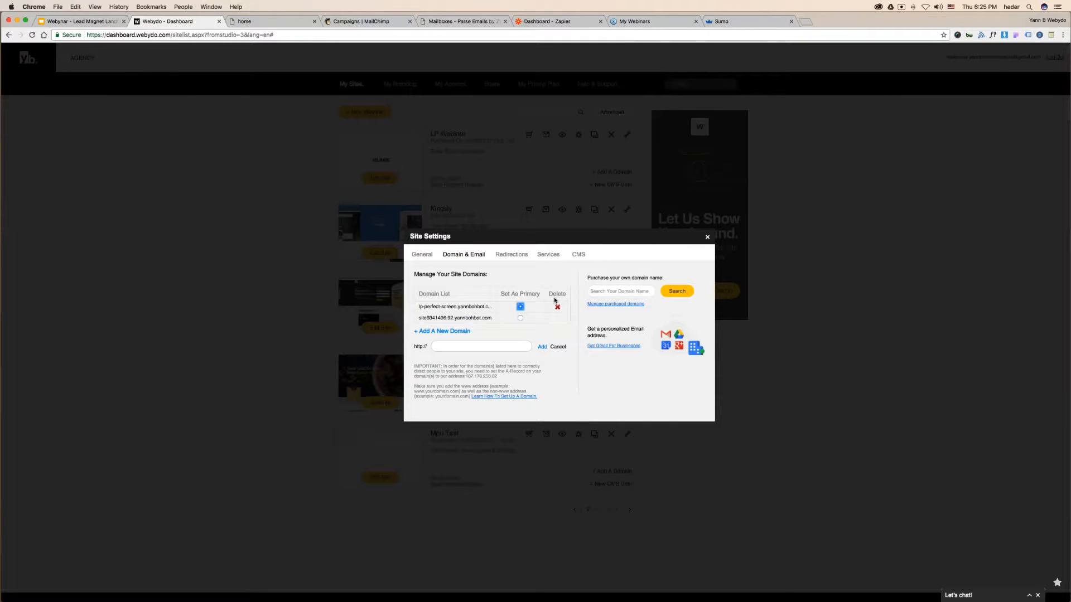
left_click(709, 239)
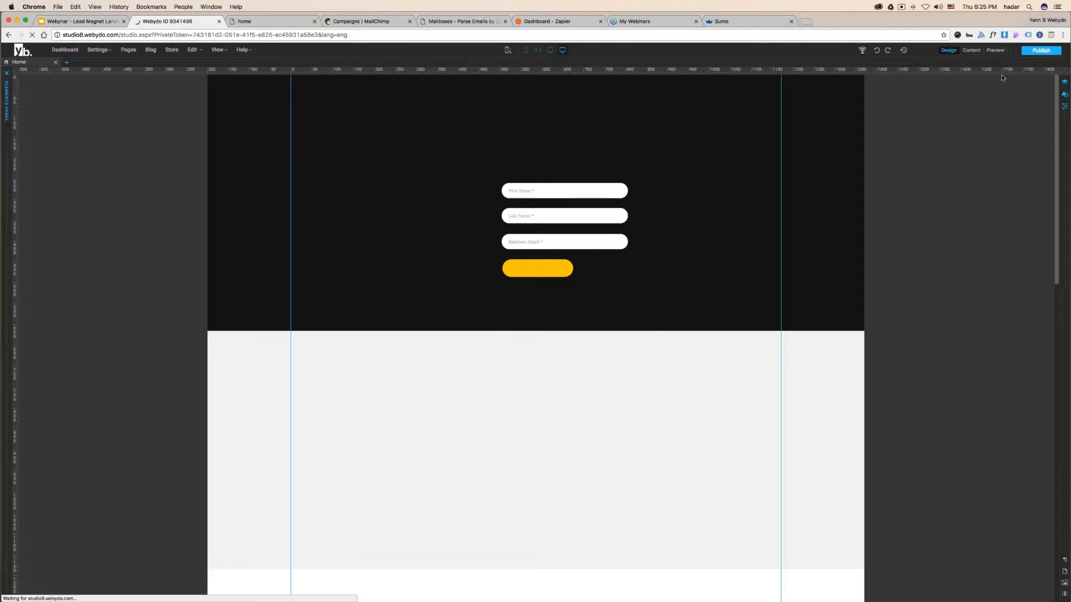
Publish the landing page from the Webydo studio, highlight the new subdomain in the live site's address and close the old live page
left_click(1039, 52)
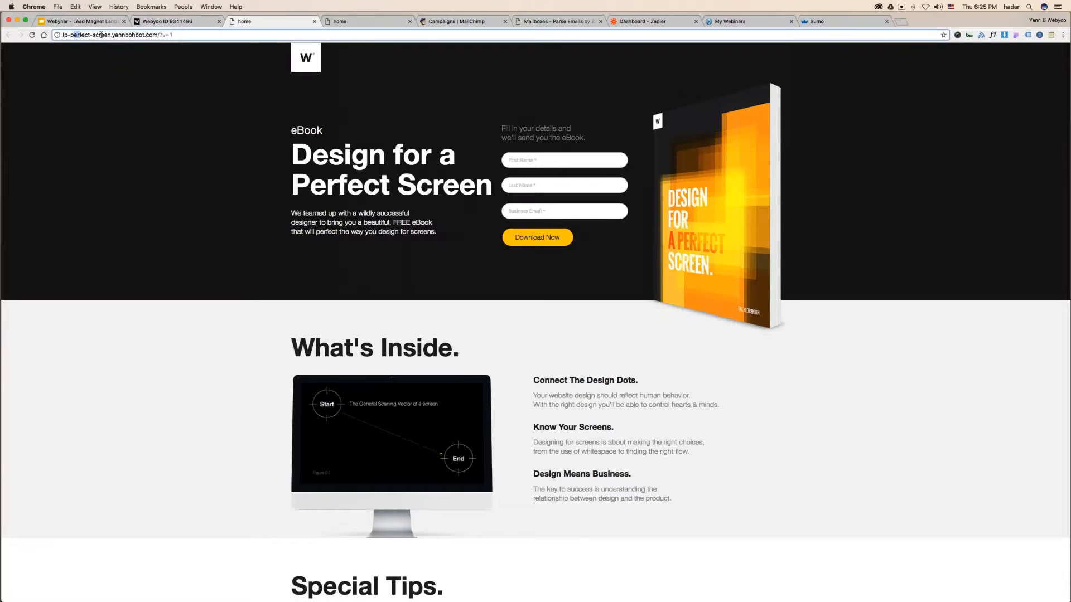
left_click_drag(72, 34, 142, 34)
left_click(410, 22)
Copy the live landing page's address and add it as a new site in the Sumo account
left_click(268, 36)
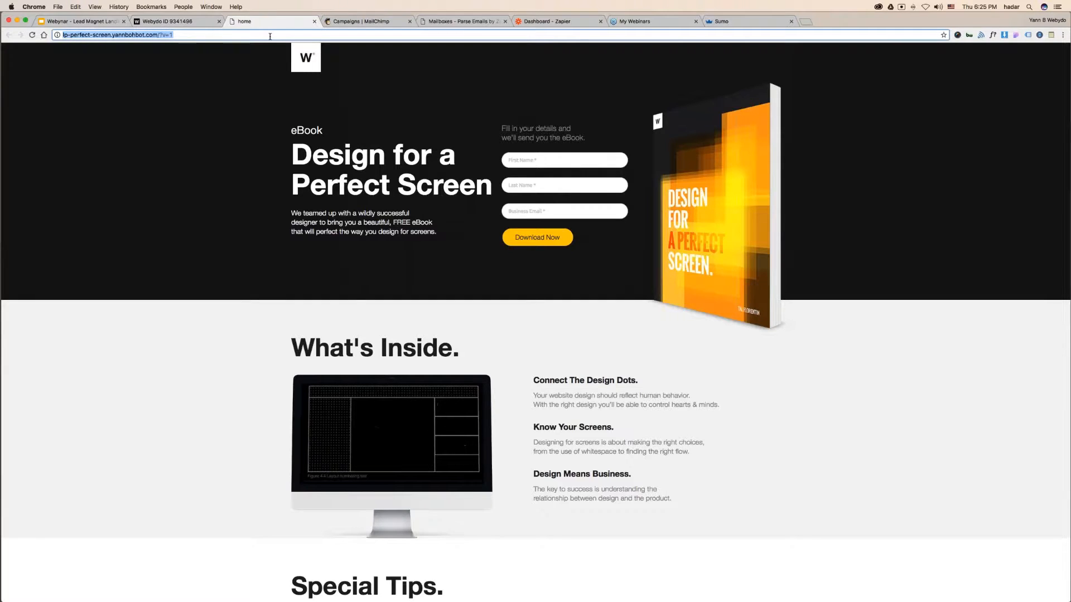
right_click(83, 37)
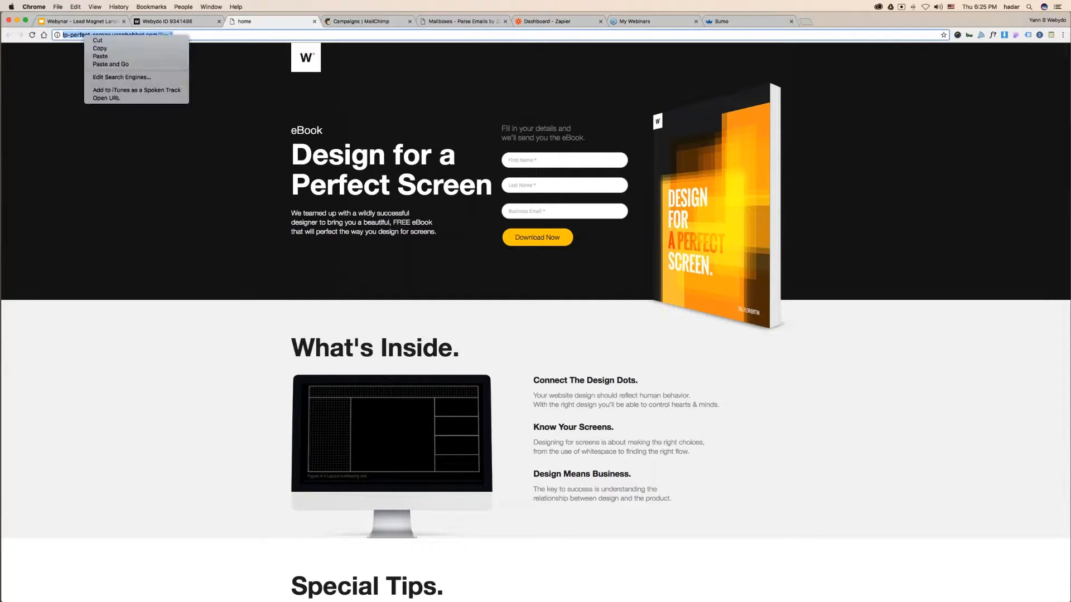
left_click(100, 50)
left_click(728, 26)
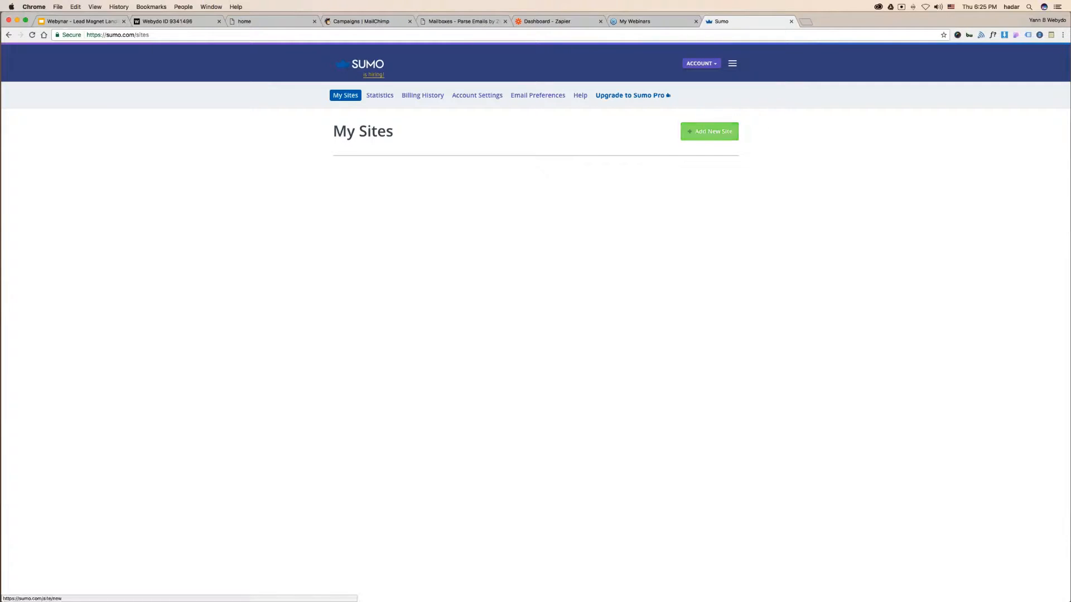
left_click(709, 131)
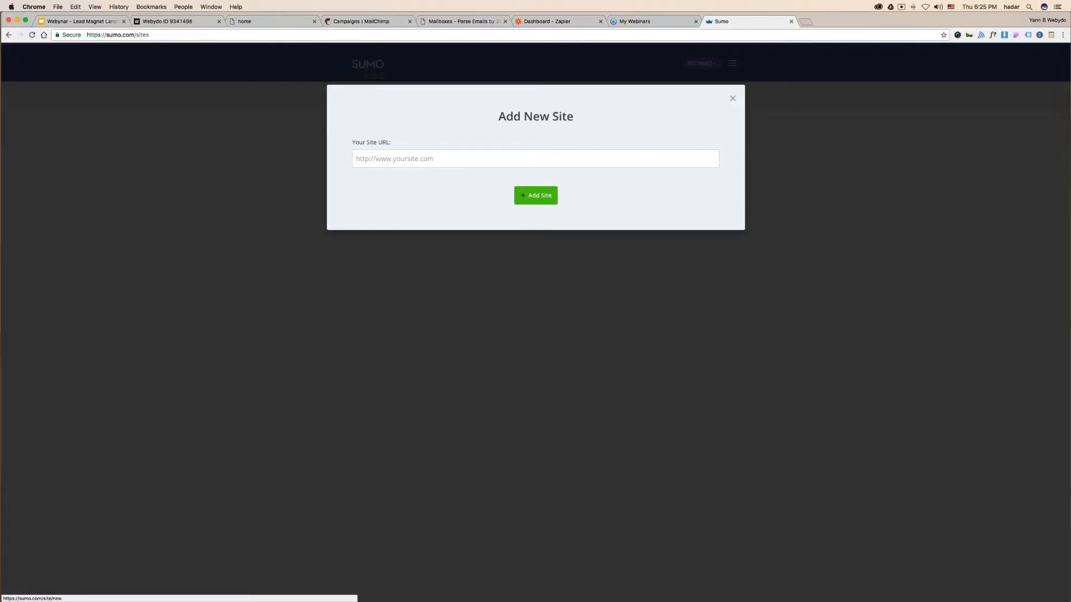
right_click(442, 162)
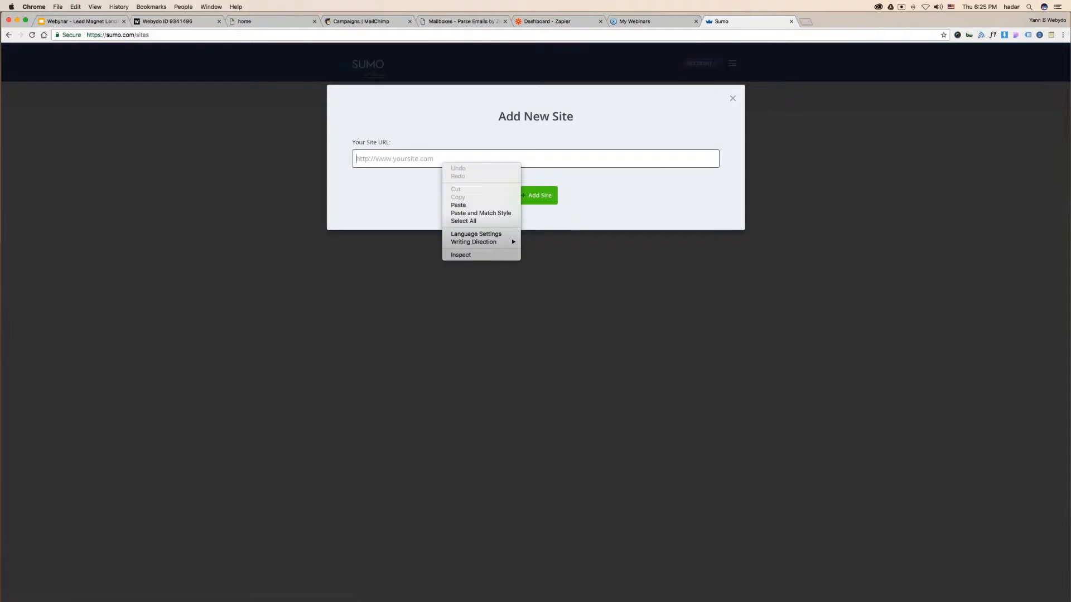
left_click(456, 205)
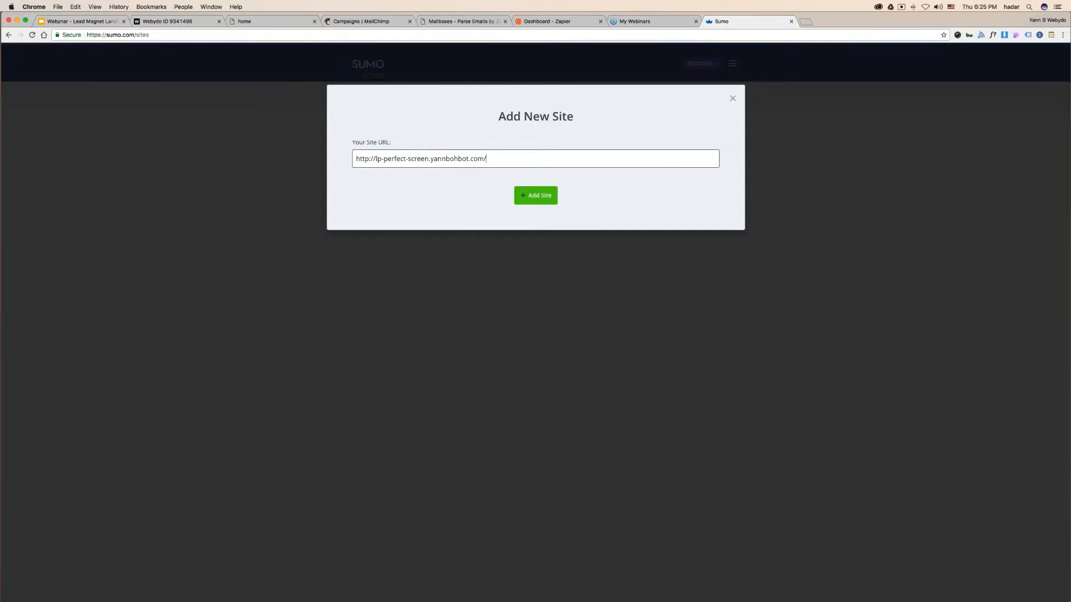
left_click(540, 197)
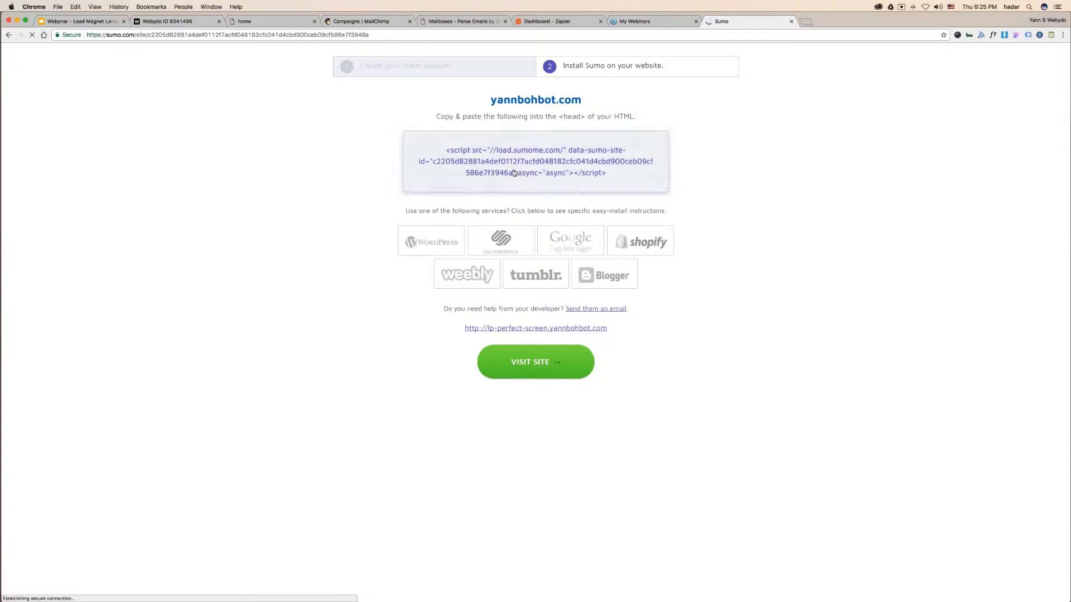
Copy Sumo's install script and save it in the <HEAD> code of the Home page in the Webydo studio
left_click(514, 173)
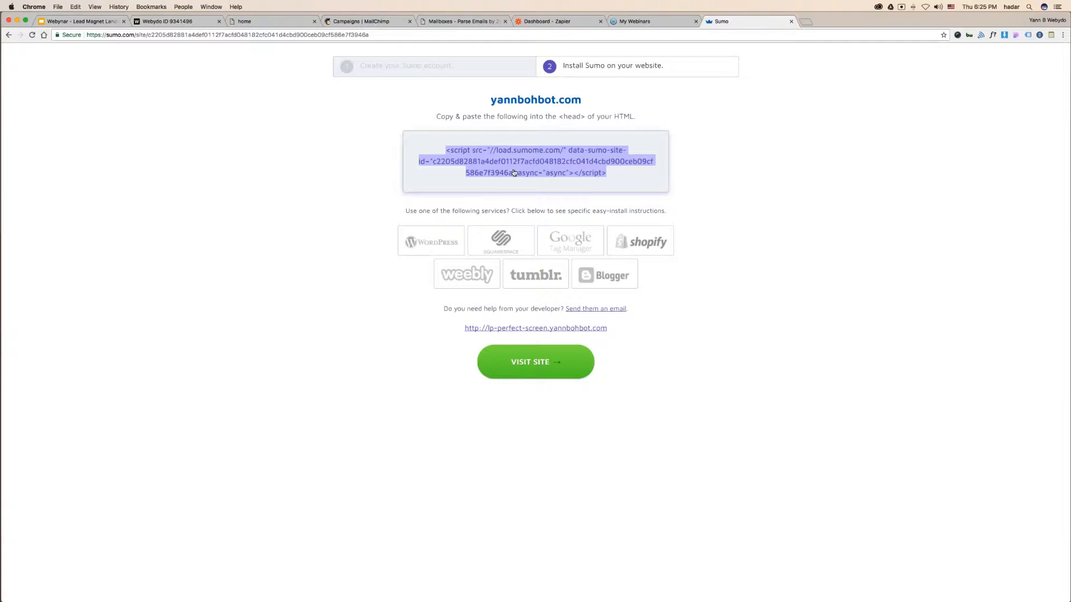
left_click(171, 21)
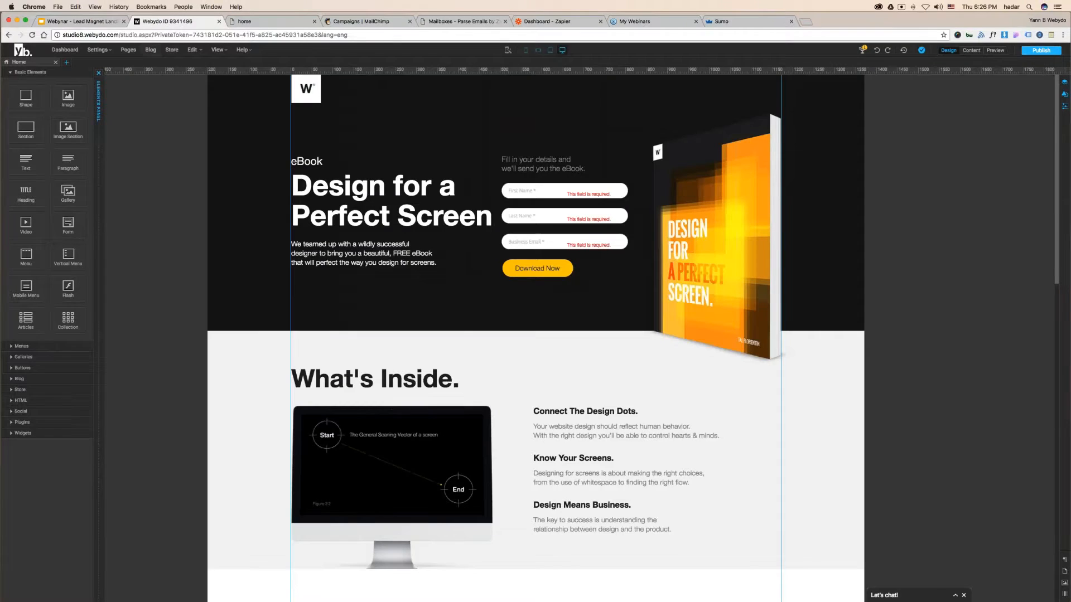
left_click(129, 50)
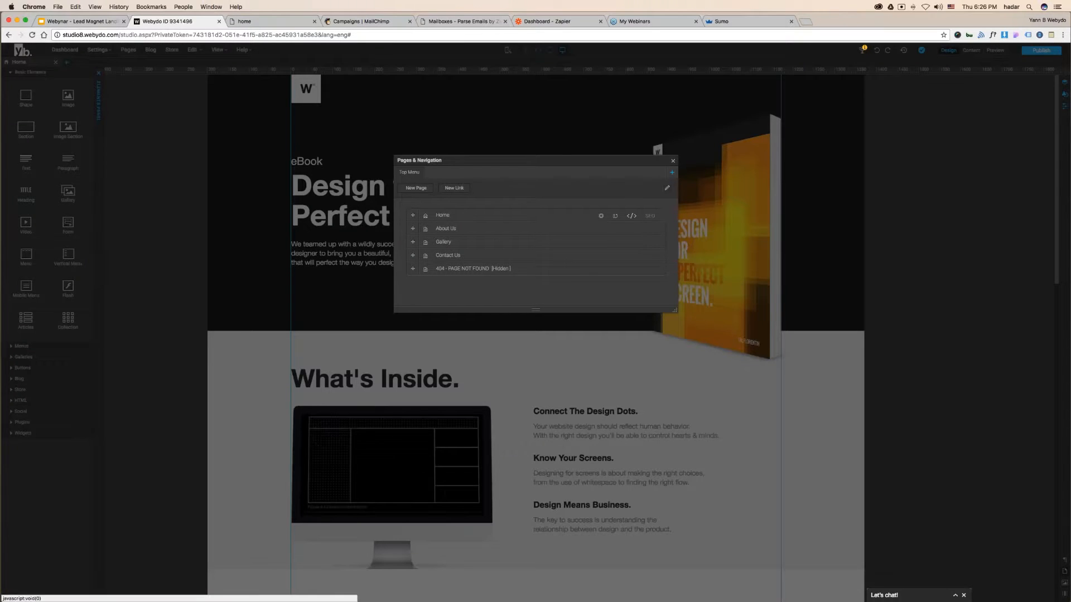
left_click(631, 218)
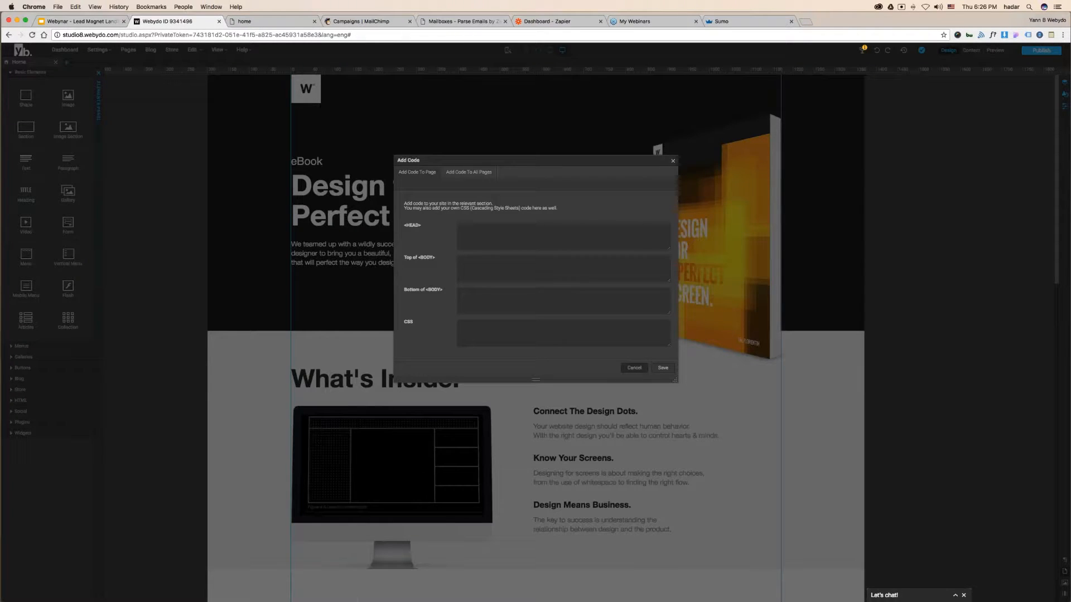
left_click(634, 368)
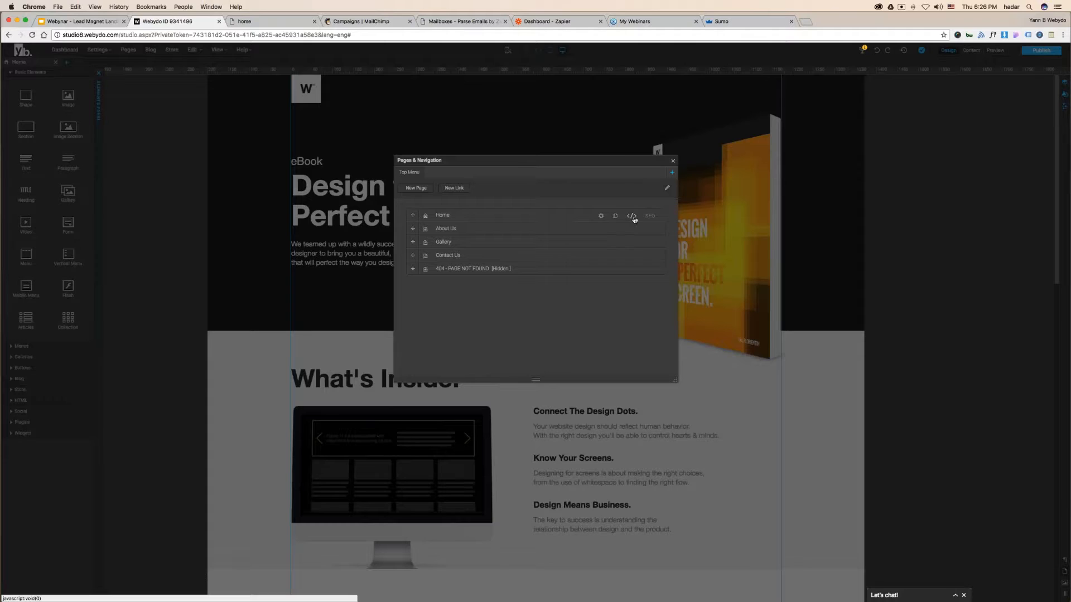
left_click(633, 218)
right_click(483, 229)
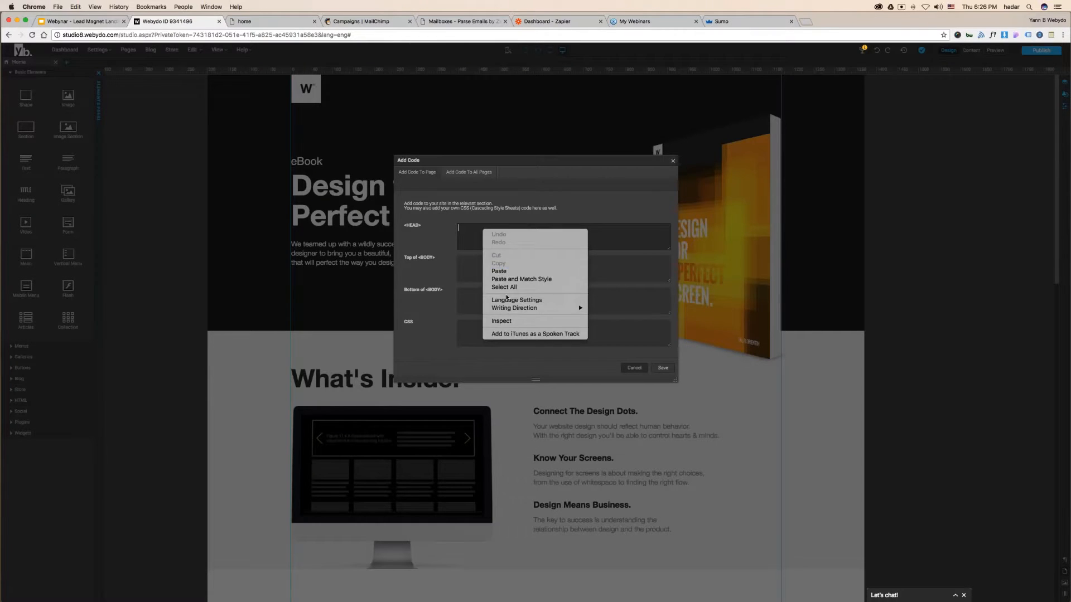
left_click(498, 271)
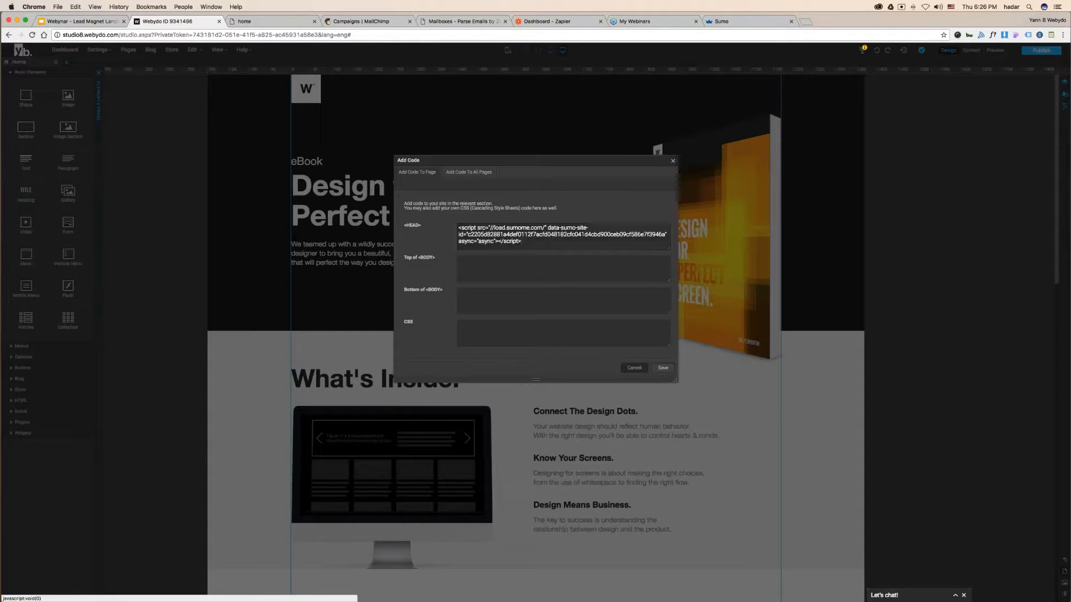
left_click(663, 368)
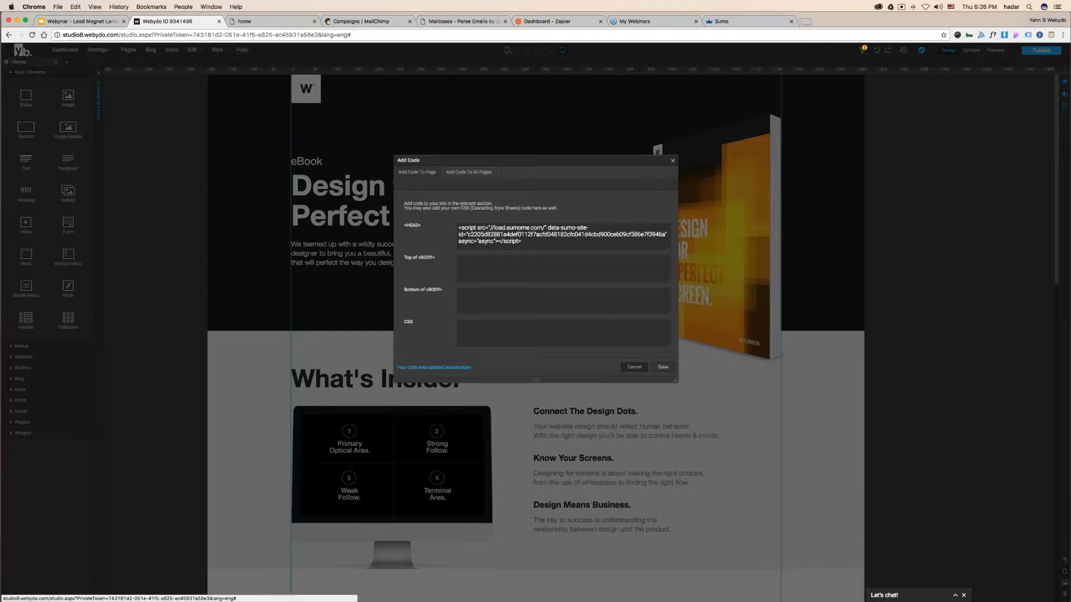
left_click(673, 161)
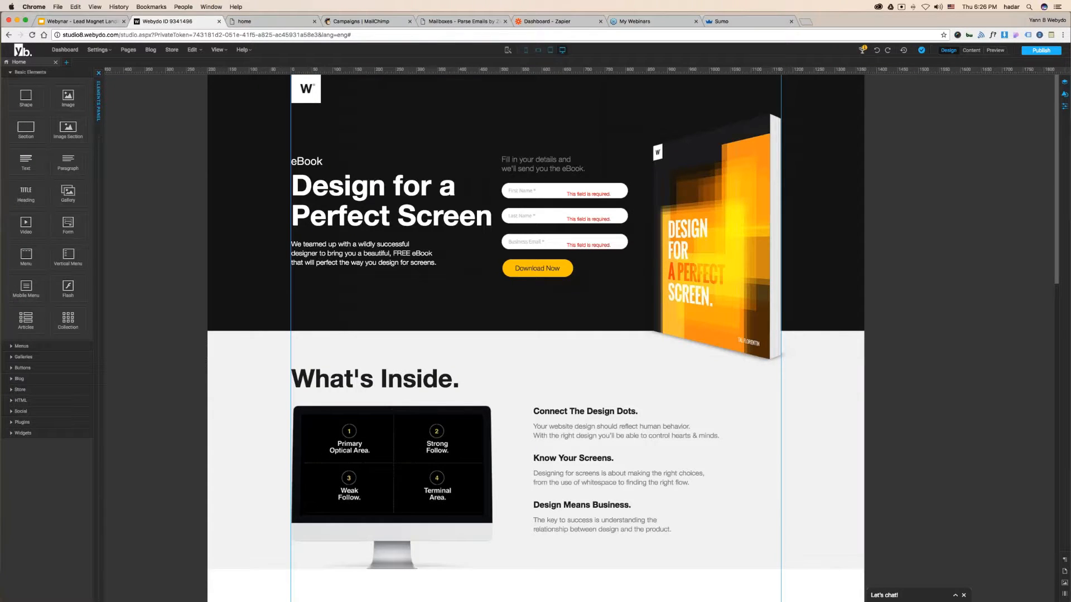
Republish the landing page, open the live site and close both open copies of it
left_click(1041, 50)
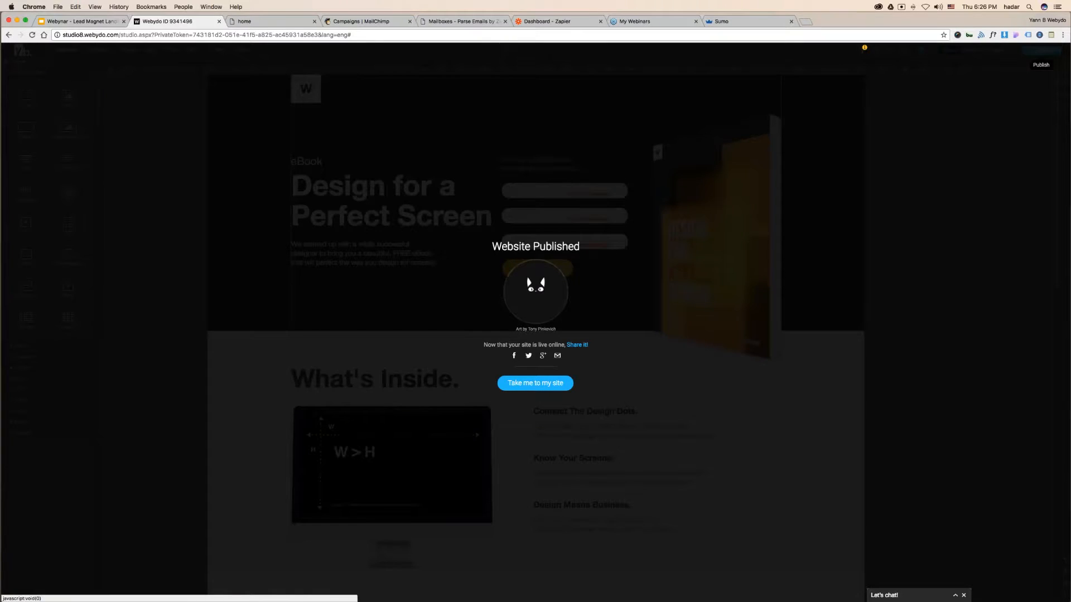
left_click(535, 383)
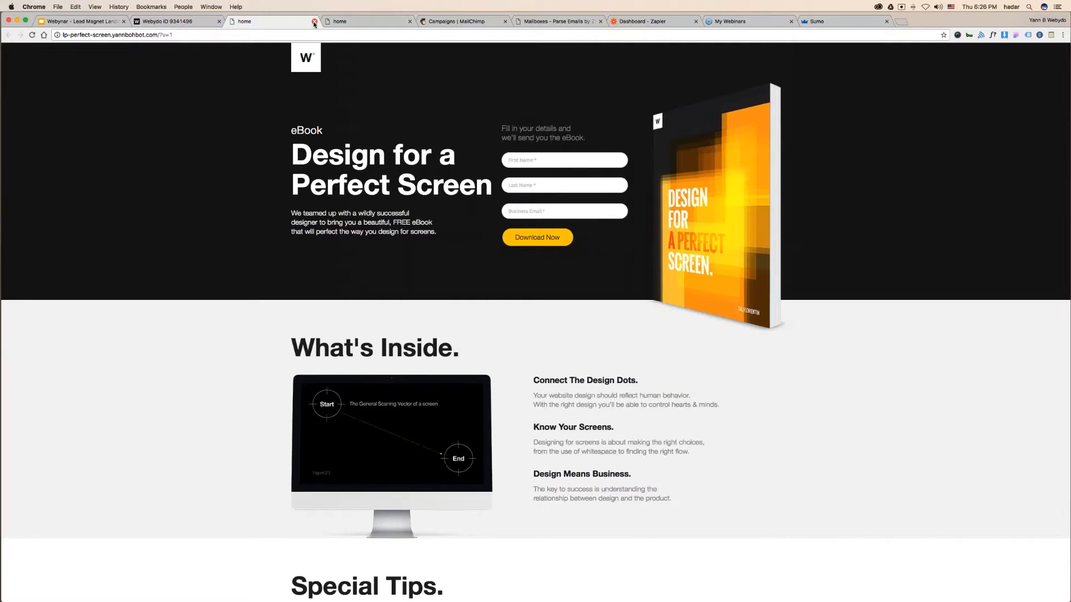
left_click(315, 21)
left_click(315, 22)
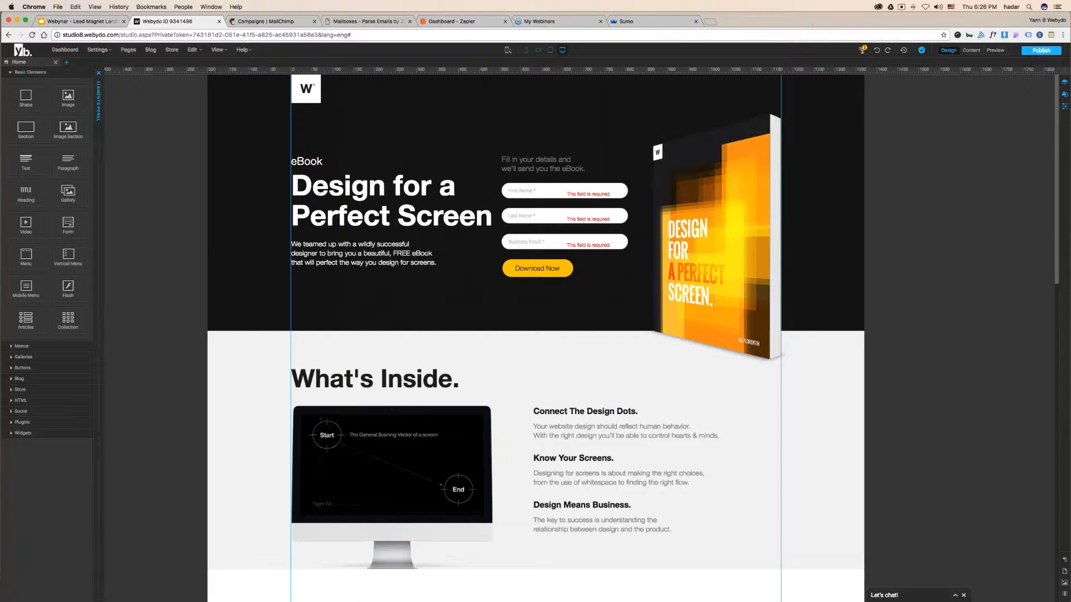
Look over the Home page's settings in the Webydo studio, close them and return to Sumo's install page
left_click(129, 50)
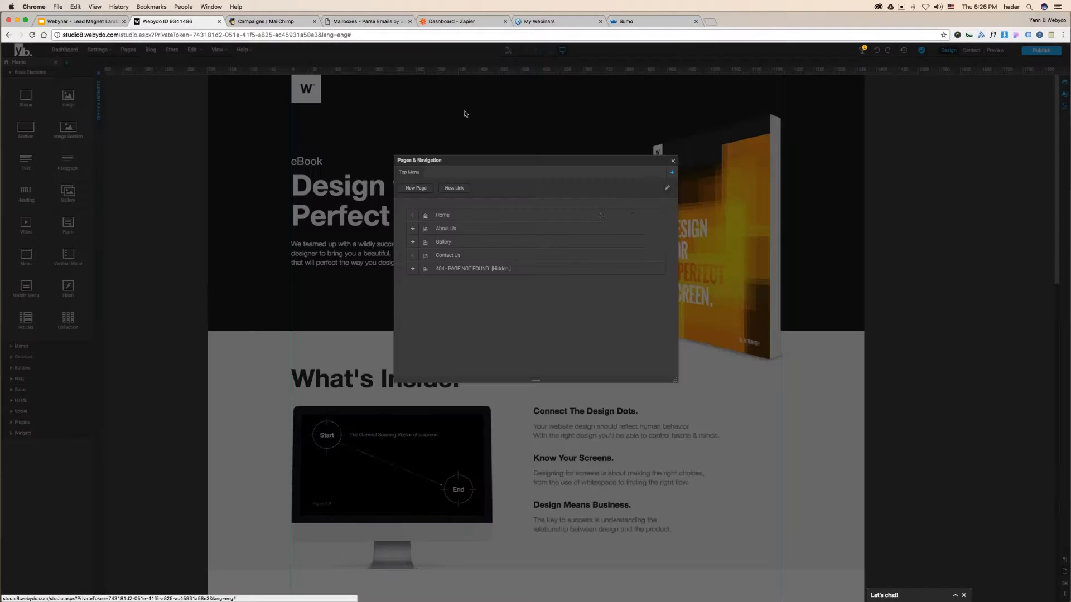
left_click(587, 215)
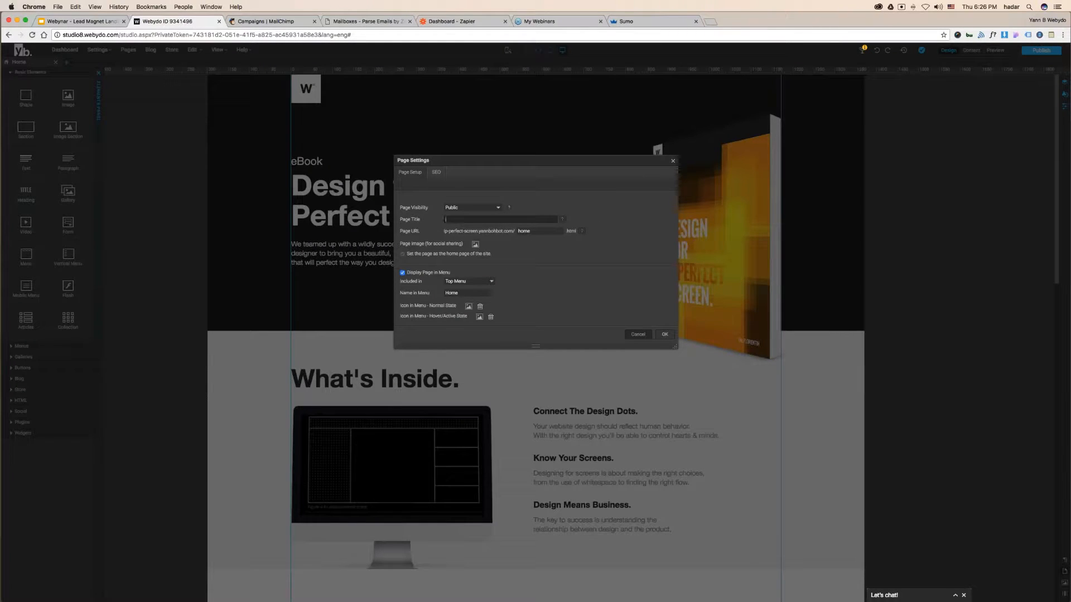
left_click(672, 161)
left_click(625, 21)
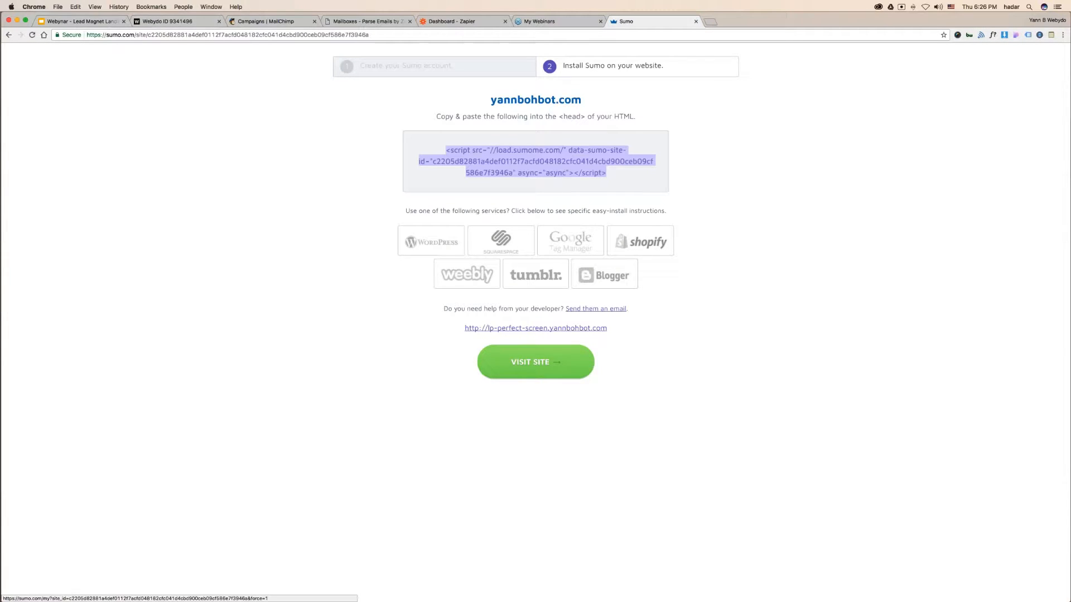
Visit the landing page from Sumo's install page and open Sumo's List Builder 3 app there without activating it
left_click(545, 365)
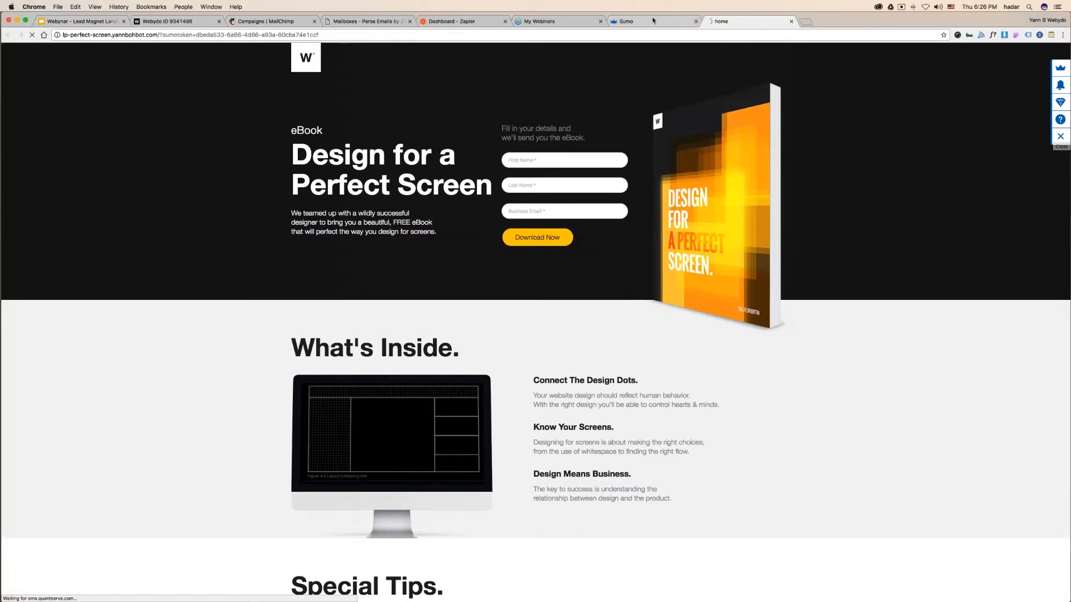
left_click(653, 20)
left_click(748, 21)
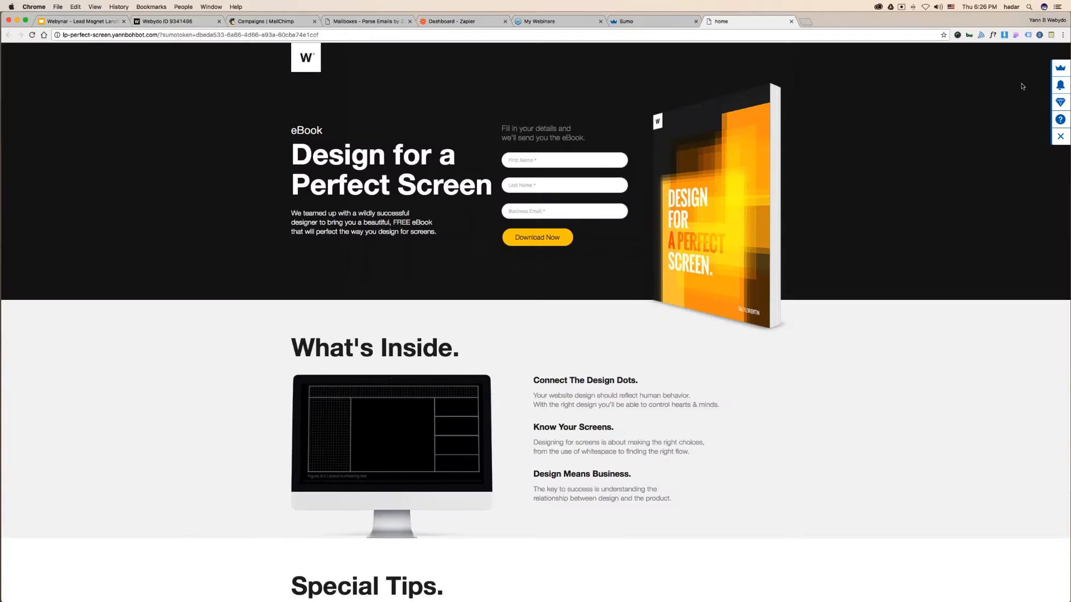
left_click(1065, 68)
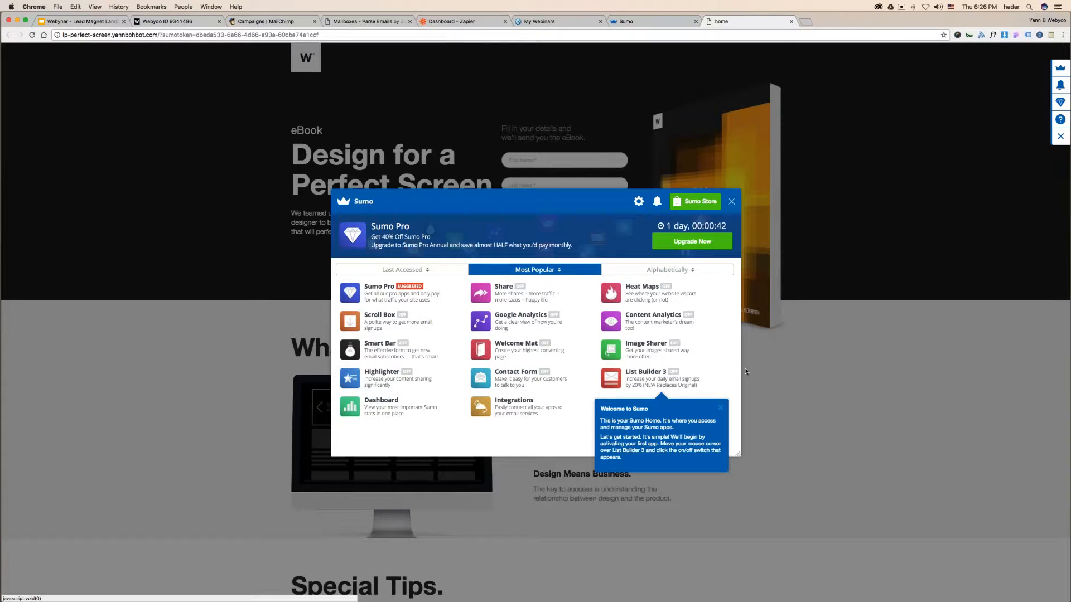
left_click(645, 373)
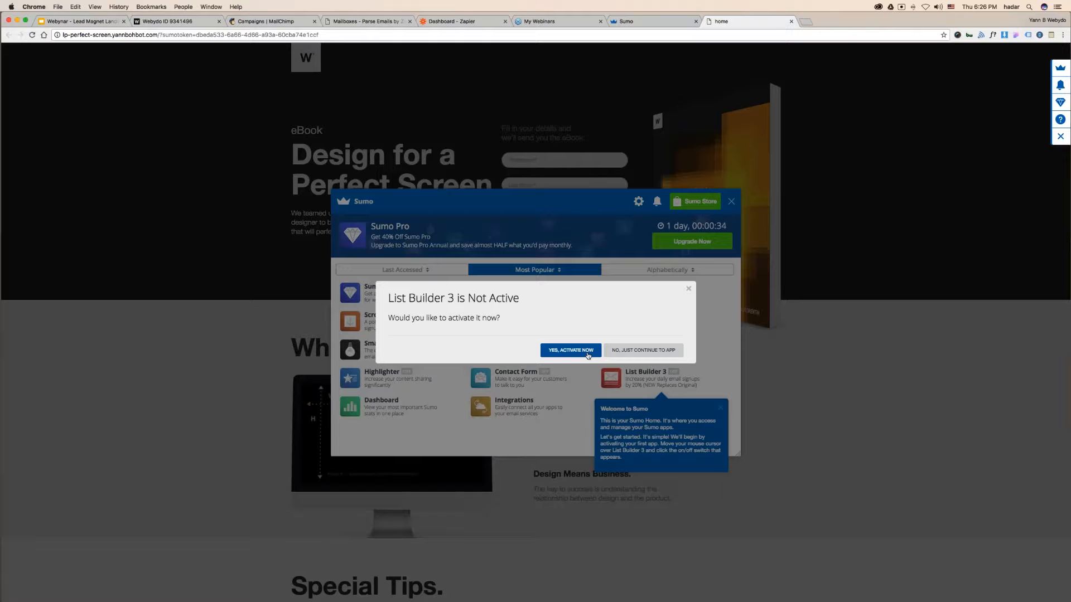
left_click(673, 353)
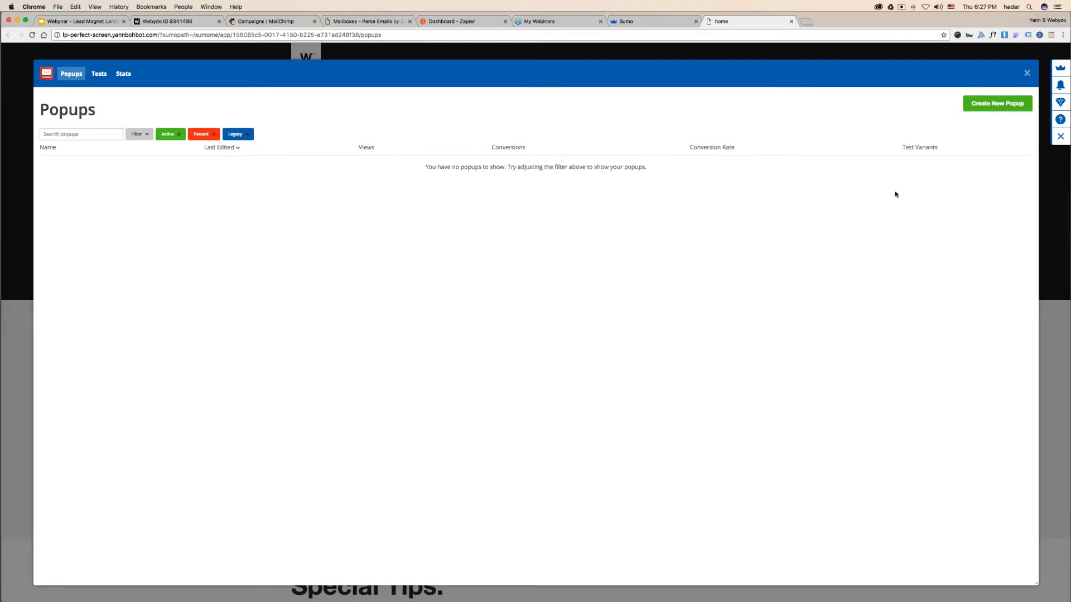
Create a new popup named lp-webynar
left_click(999, 104)
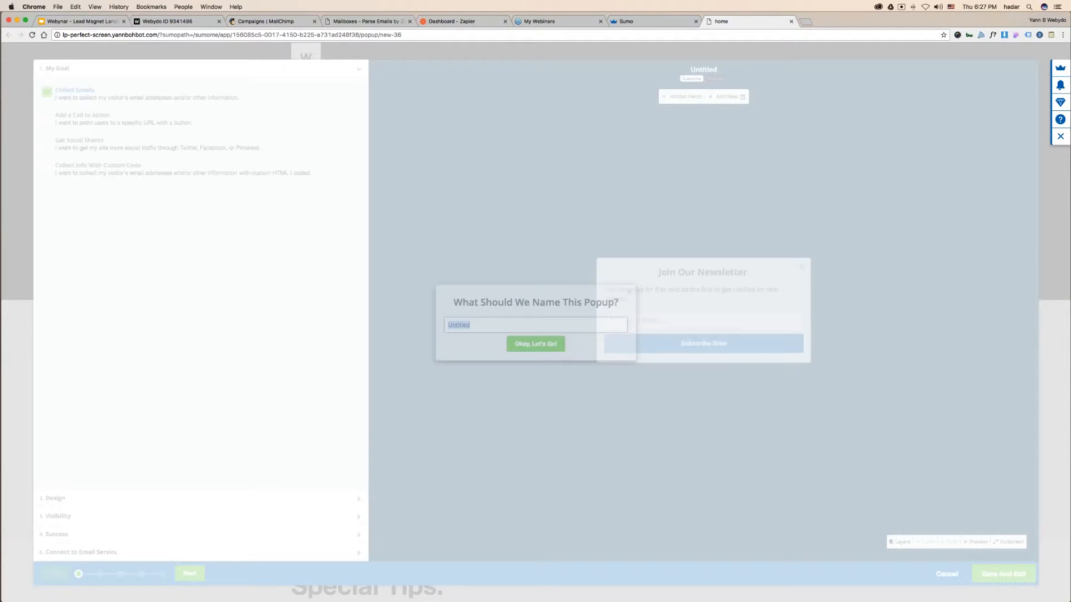
type("lp-webinar")
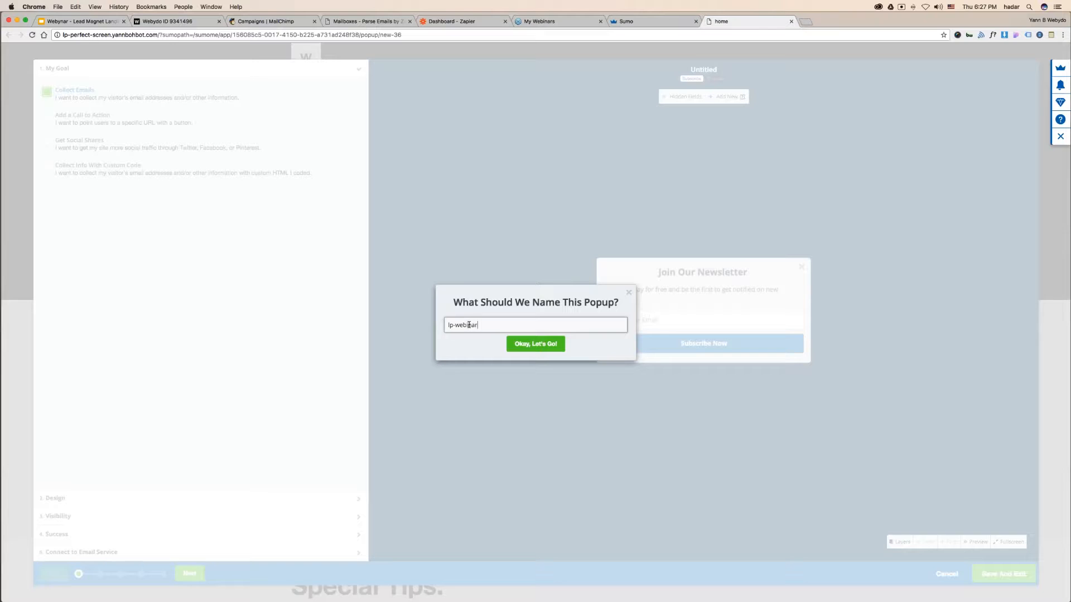
type("y")
key("Return")
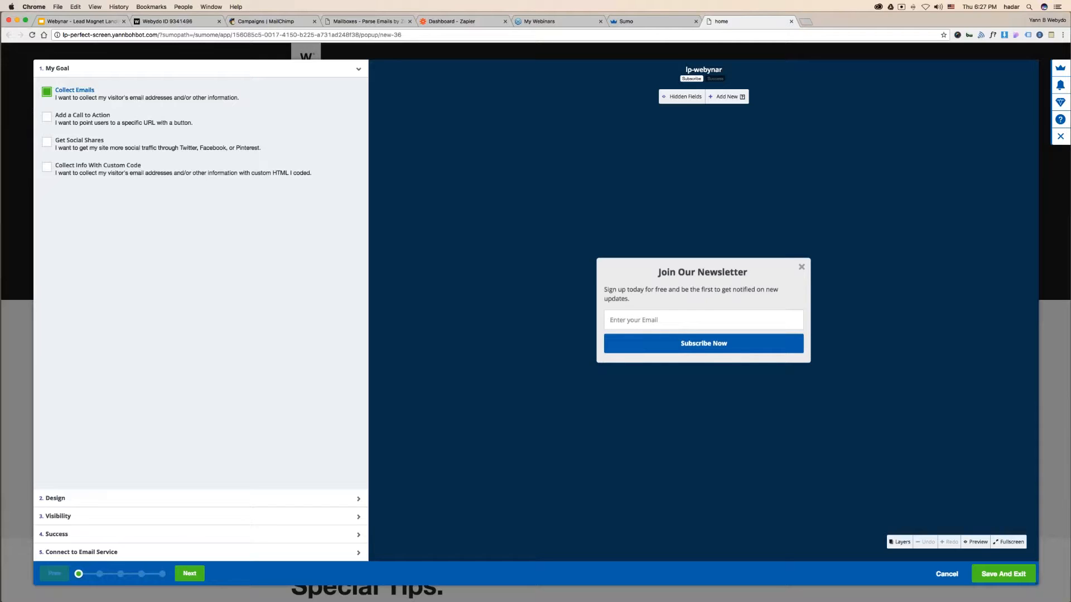
Try the call-to-action, social-shares and custom-code goals for the popup and return to Collect Emails
left_click(47, 117)
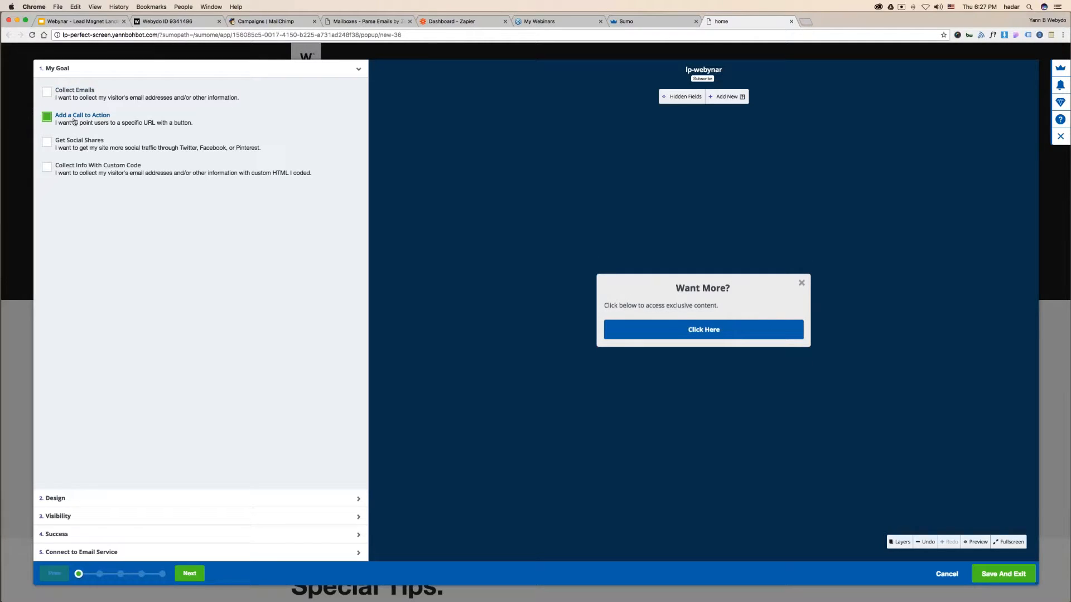
left_click(78, 145)
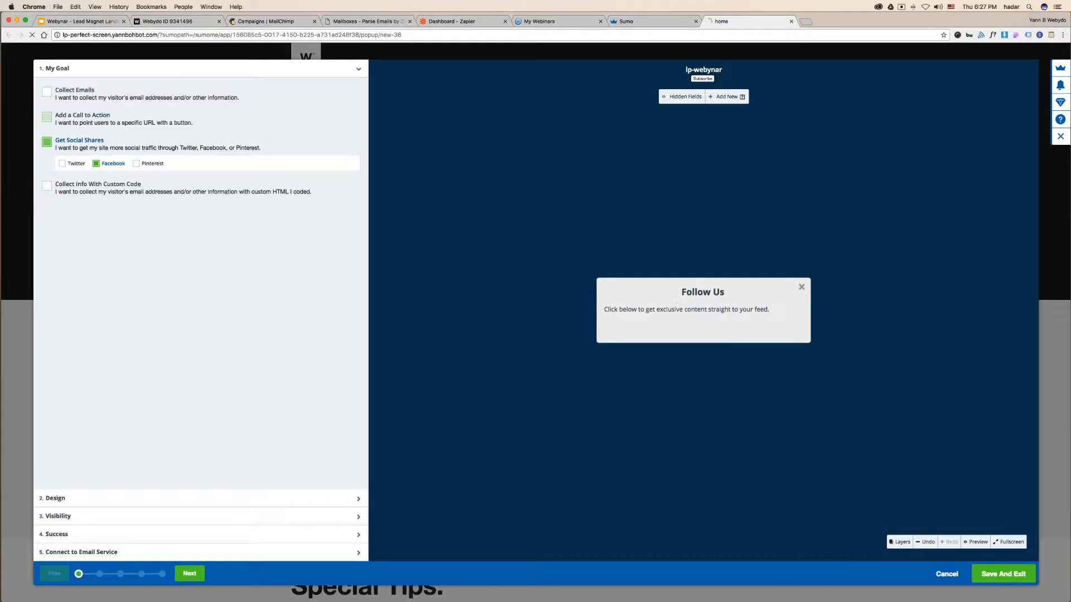
left_click(88, 193)
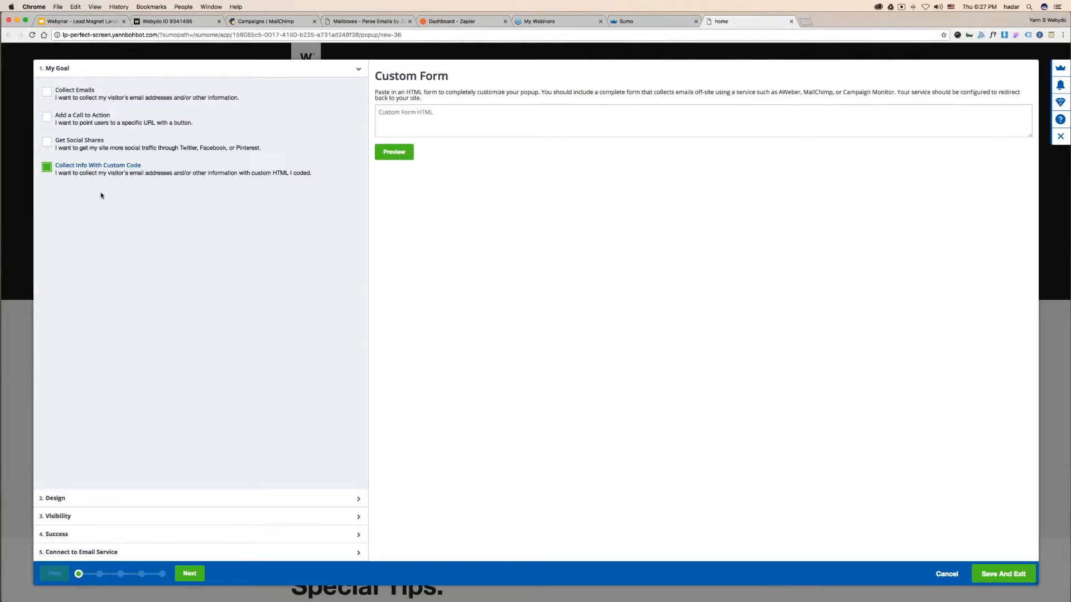
left_click(95, 99)
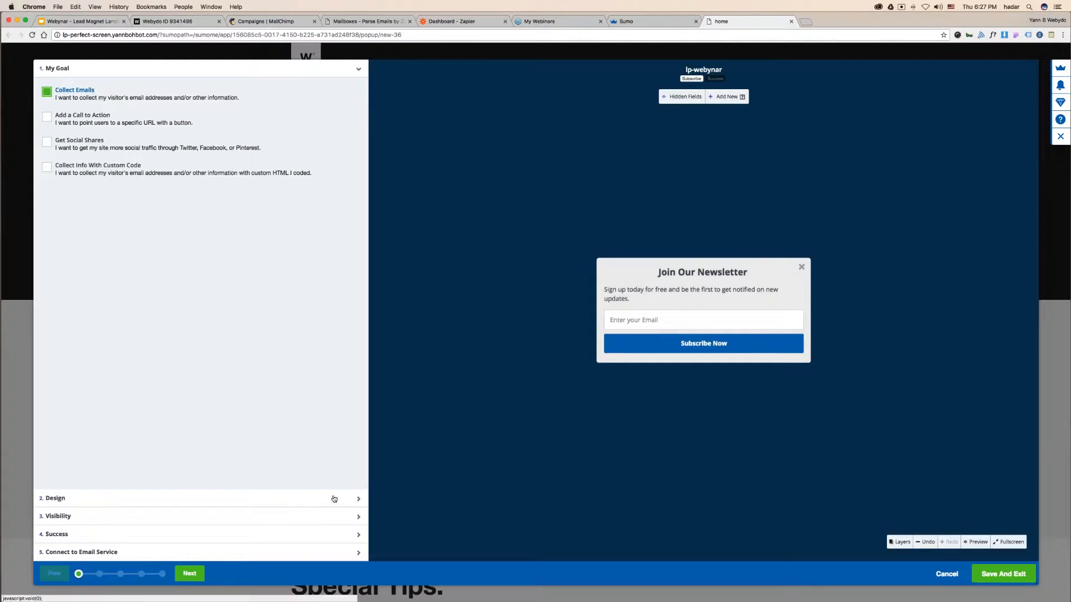
Apply the template with the orange envelope header to the popup and set the header's background colour to 181818
left_click(261, 501)
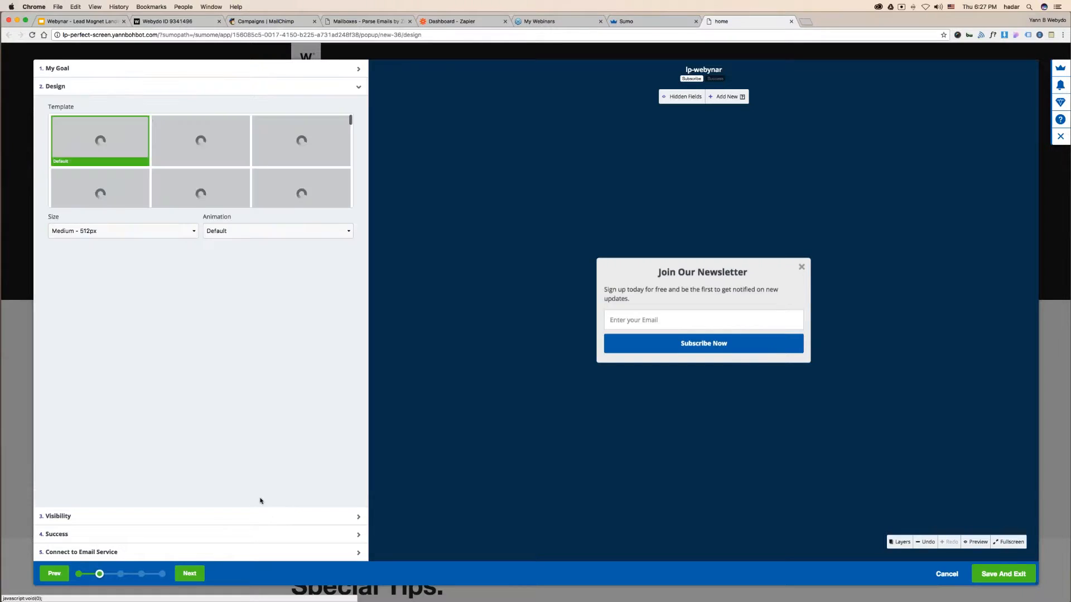
left_click(326, 148)
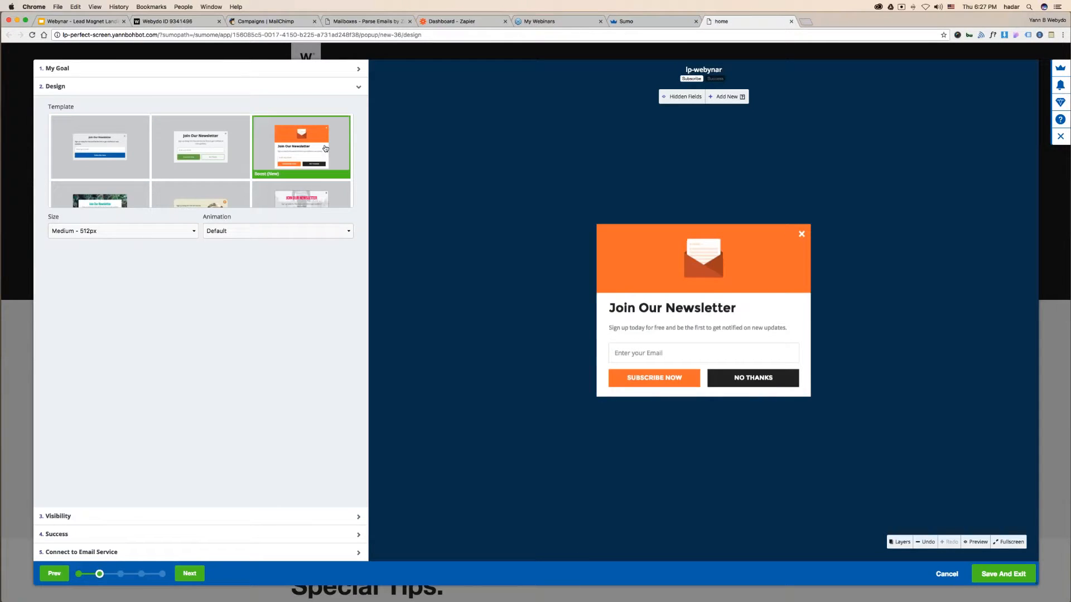
left_click(621, 247)
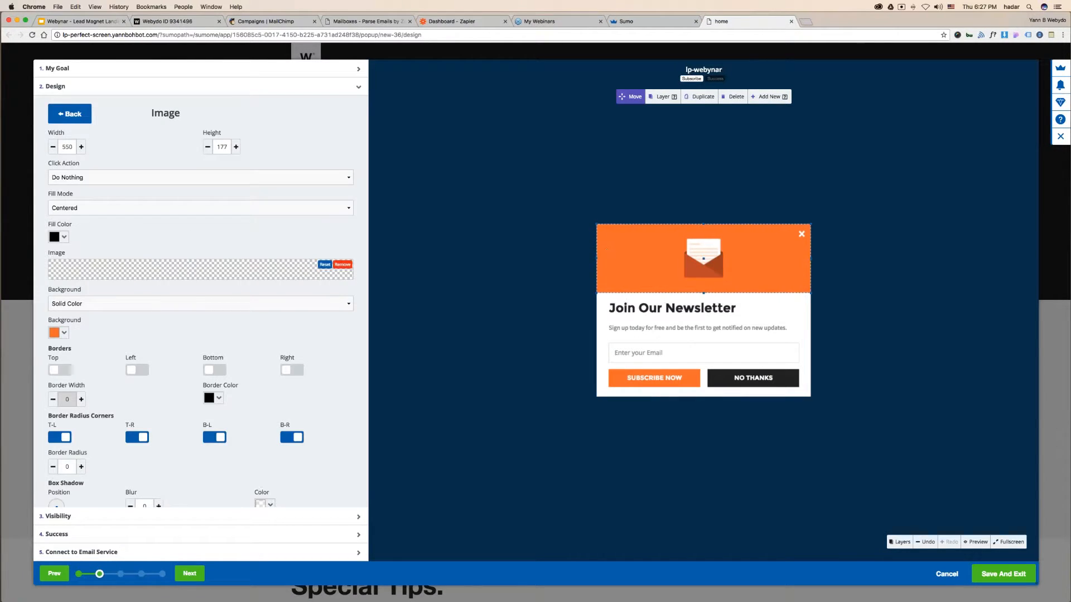
left_click(63, 333)
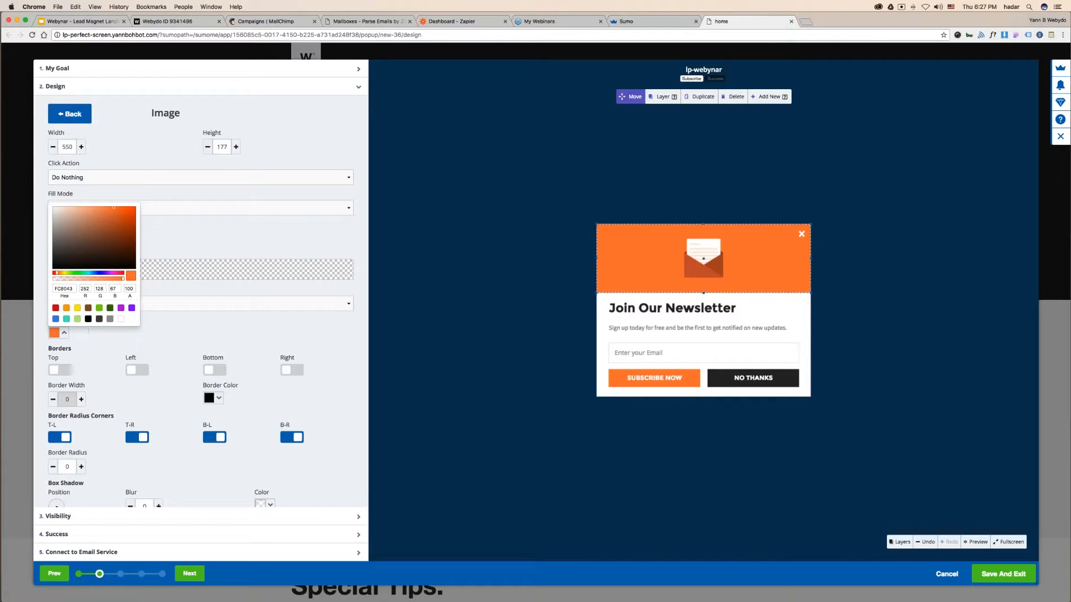
double_click(63, 288)
type("181818")
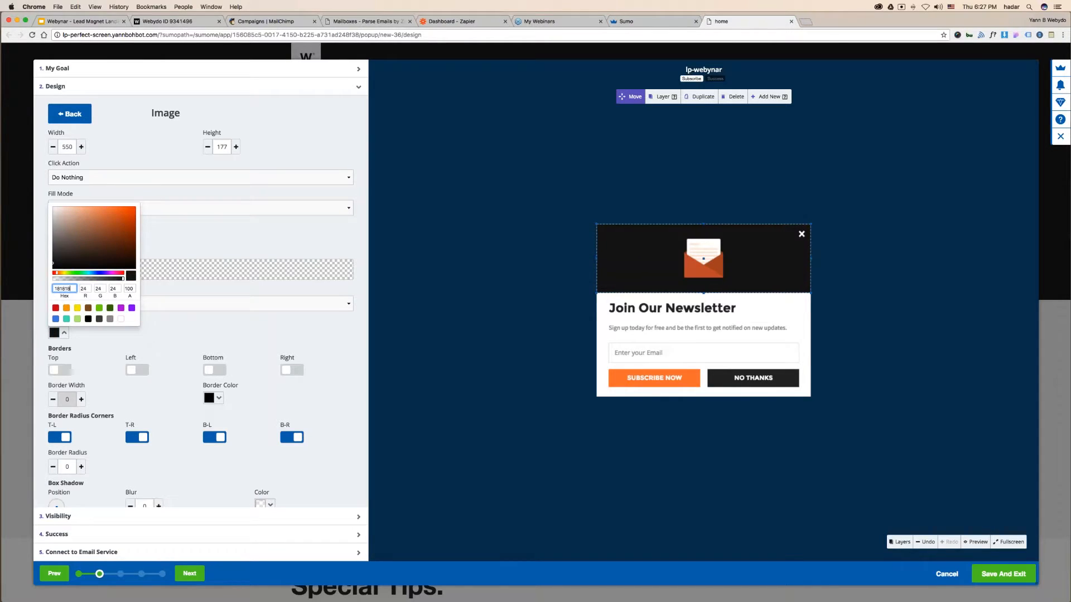
left_click(304, 339)
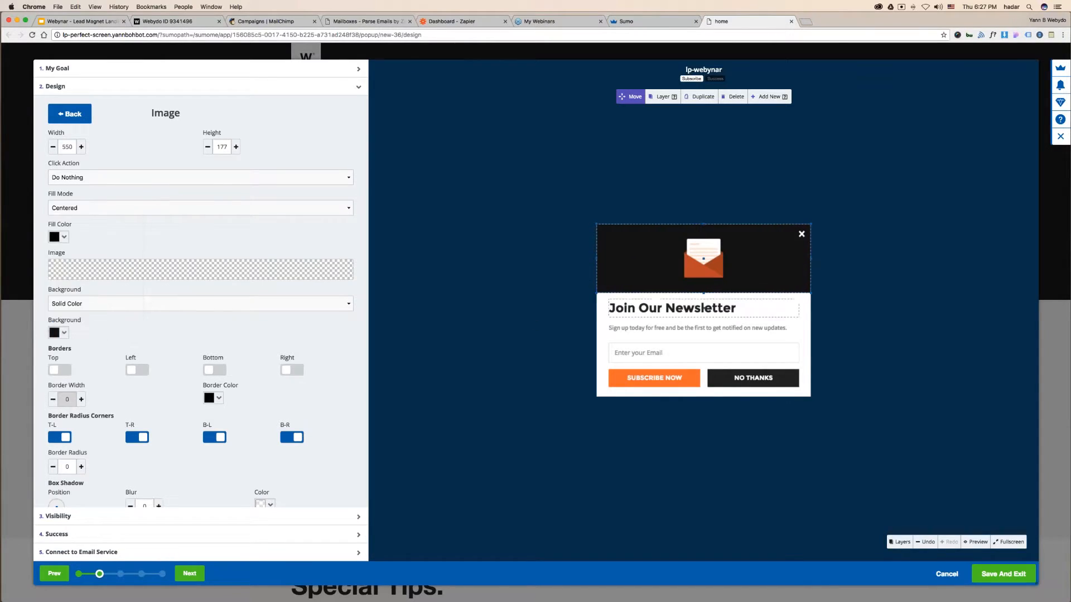
Select the envelope image in the popup's header and start a media upload to replace it
left_click(716, 275)
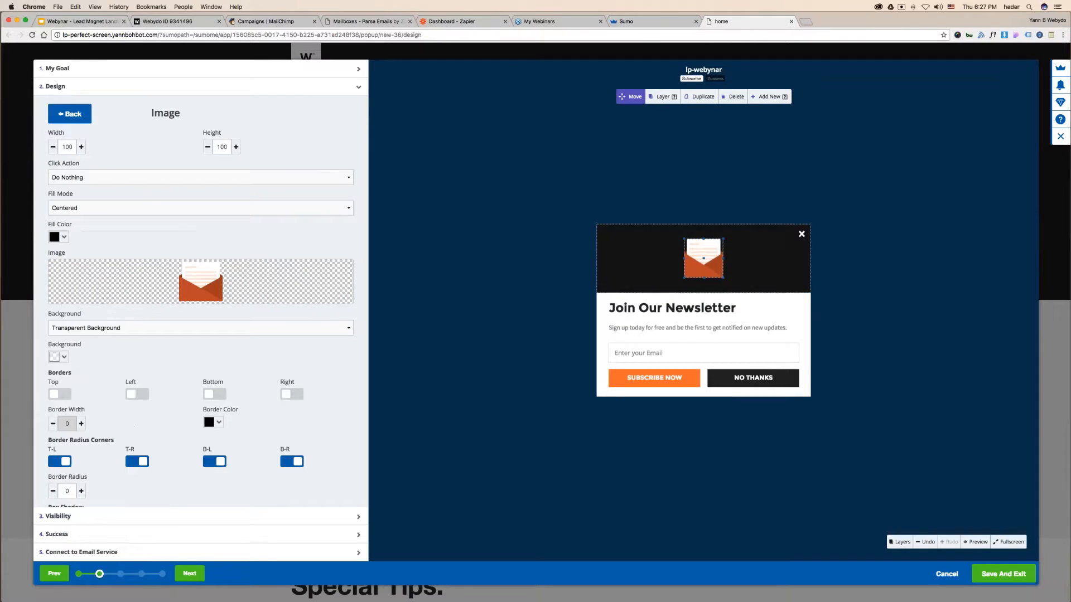
left_click(334, 264)
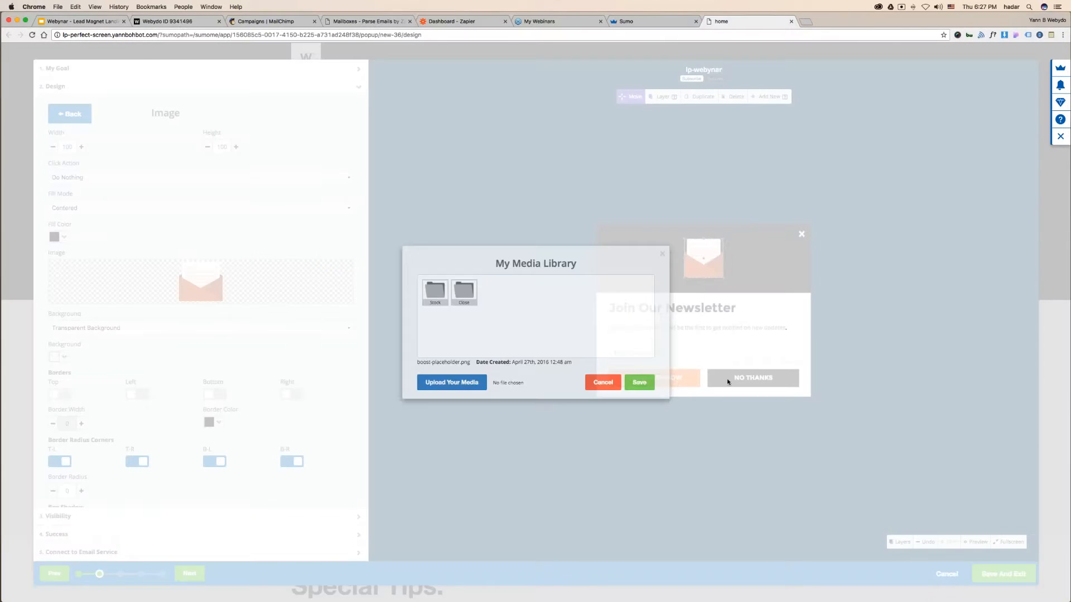
left_click(526, 384)
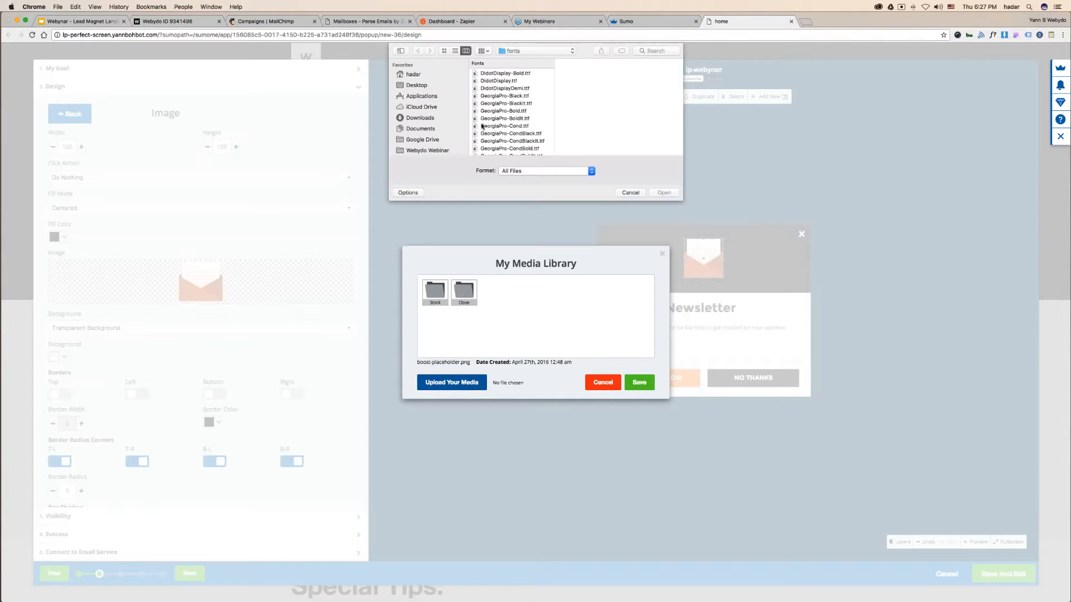
Look through the Desktop, Webydo Webinar and other favourite folders for a replacement image
left_click(416, 85)
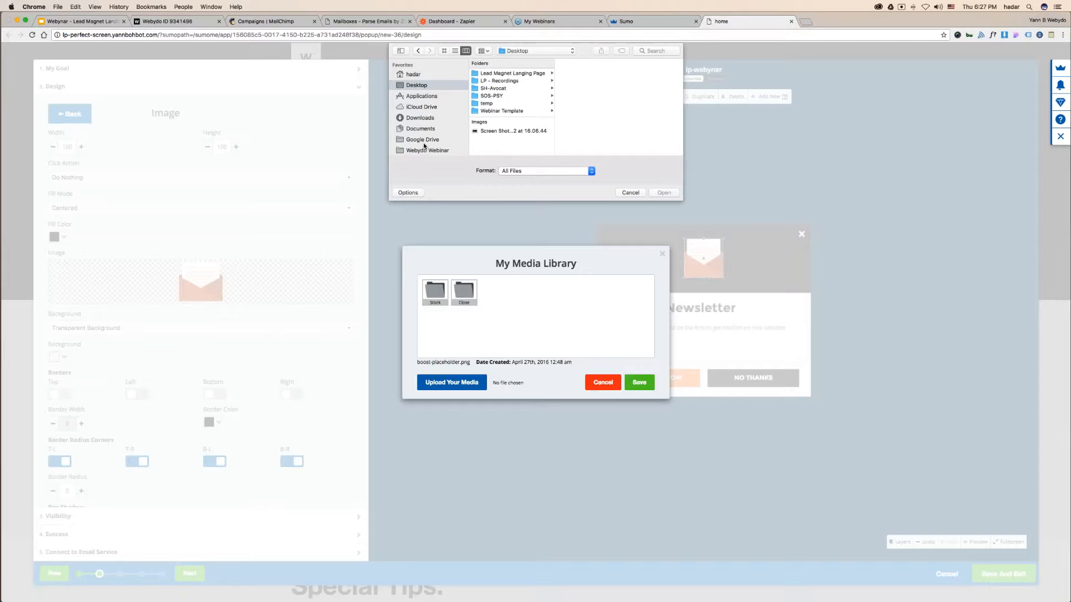
scroll(424, 146, "down", 3)
left_click(422, 111)
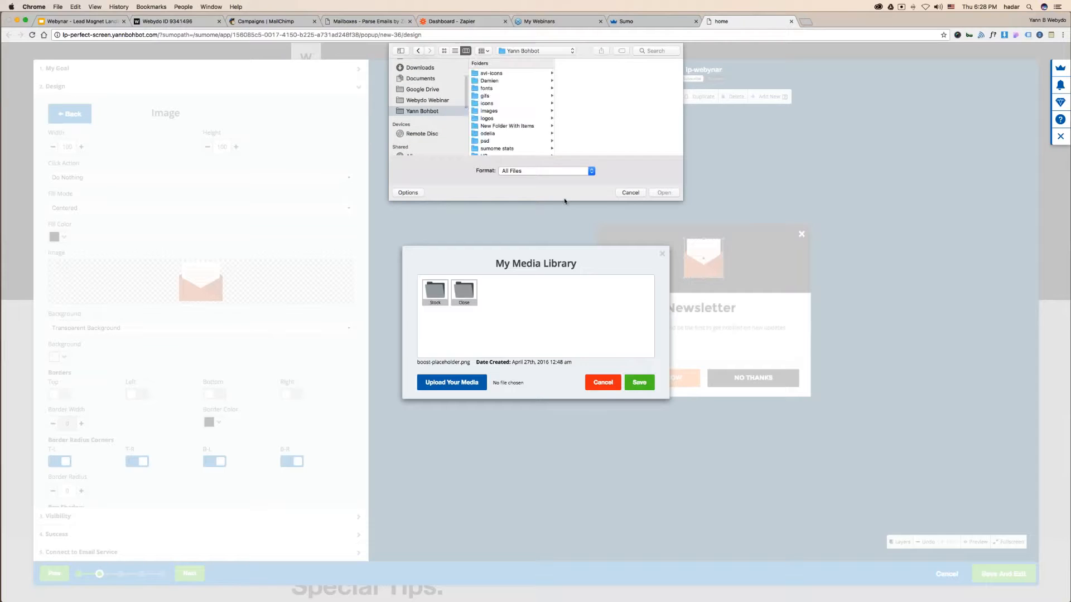
left_click_drag(564, 201, 564, 406)
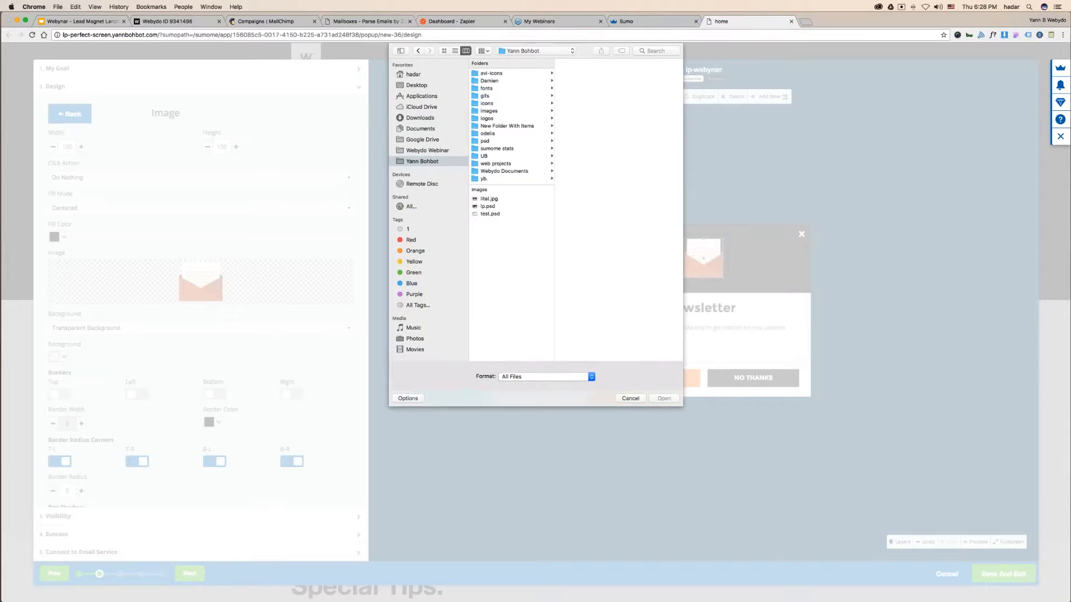
left_click(424, 150)
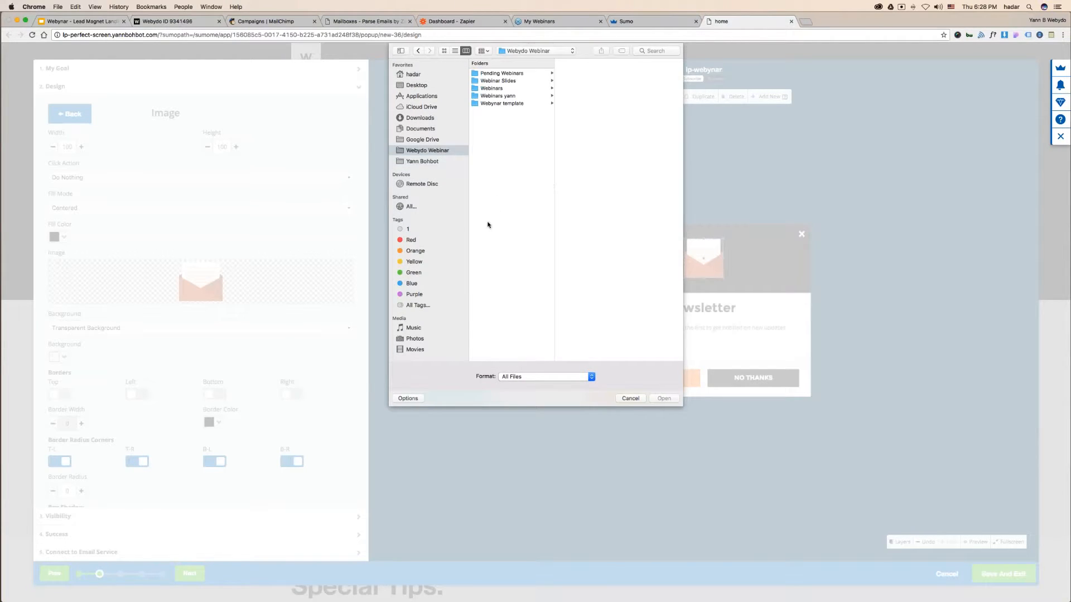
left_click(422, 118)
left_click(423, 96)
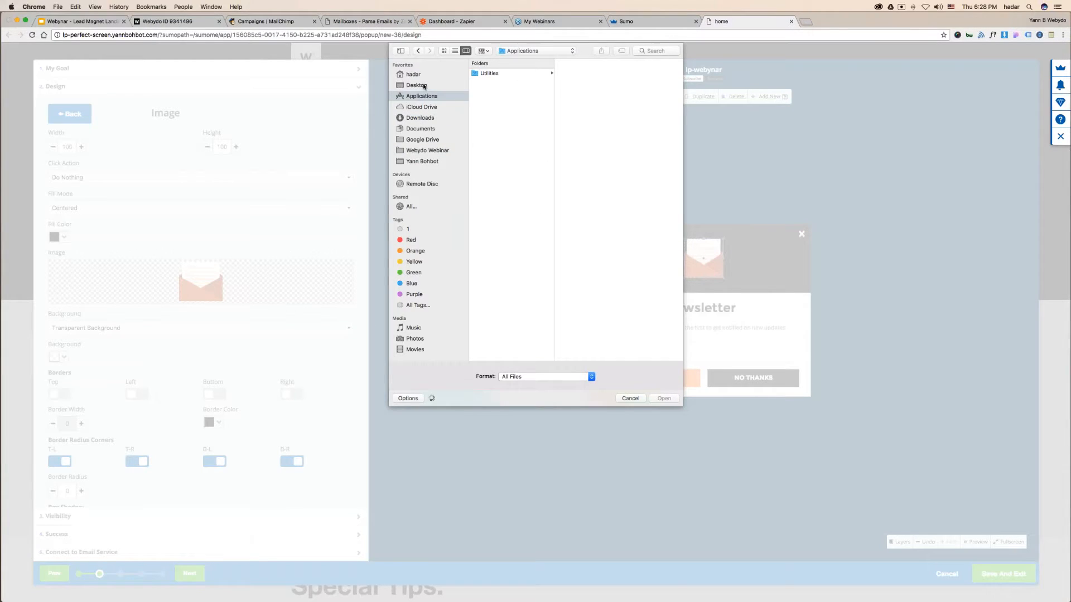
left_click(424, 86)
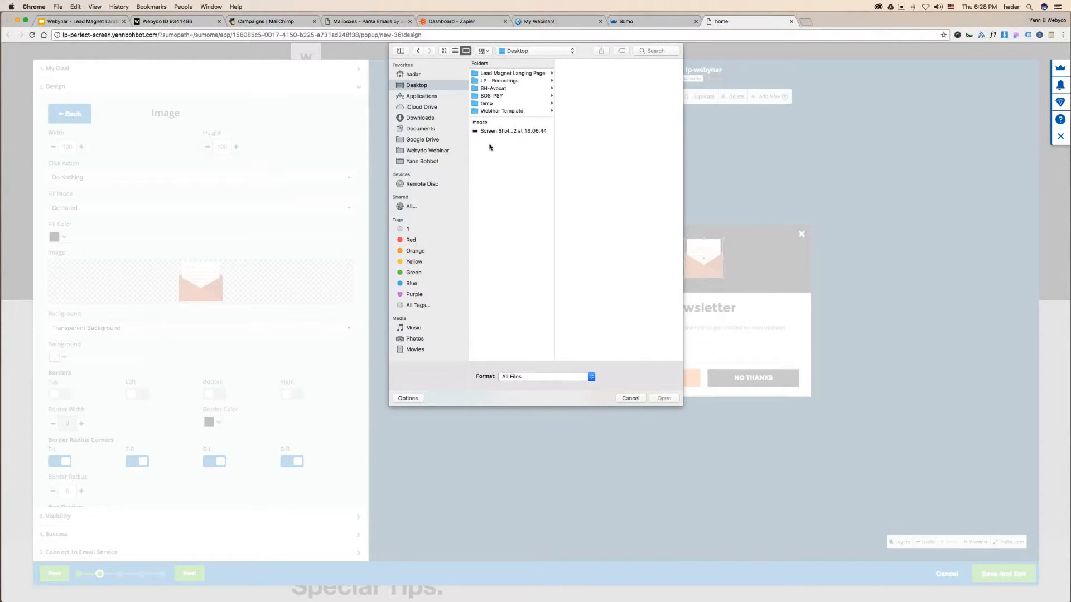
left_click(430, 151)
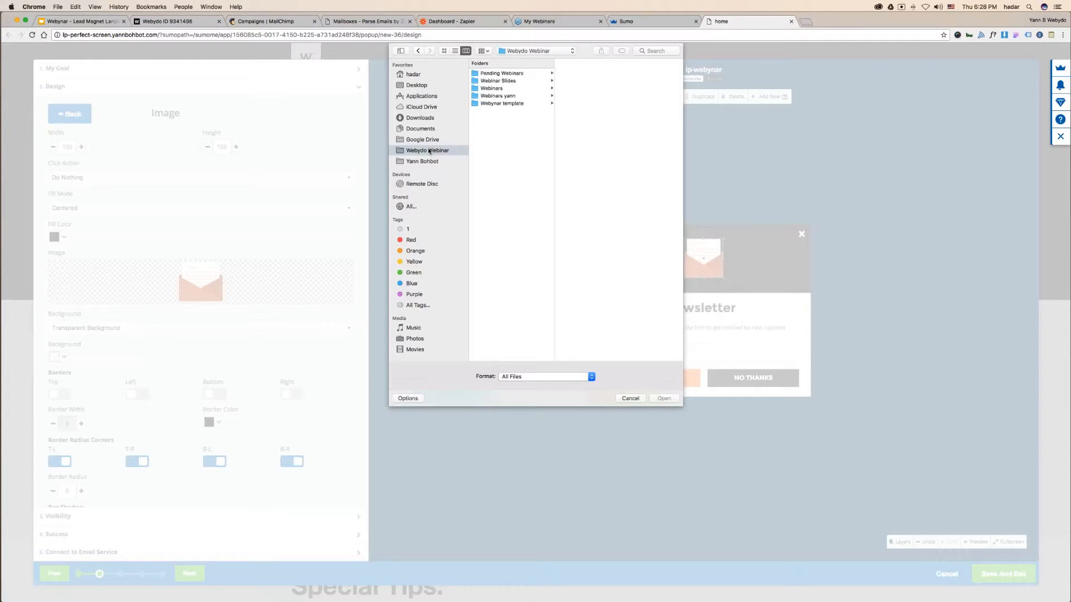
left_click(440, 140)
left_click(430, 151)
left_click(498, 82)
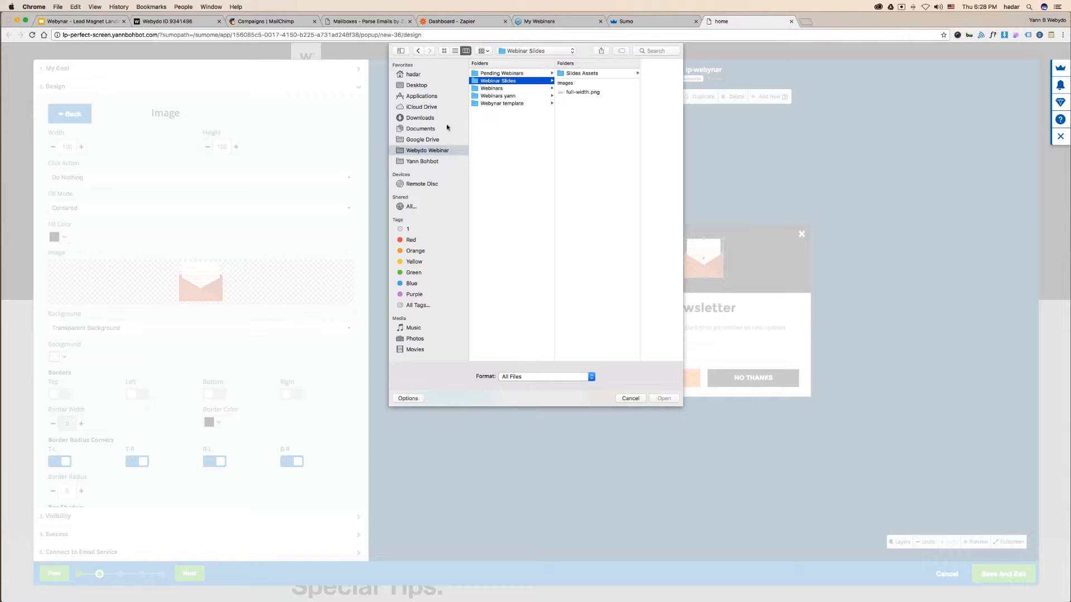
left_click(514, 89)
left_click(516, 97)
left_click(516, 104)
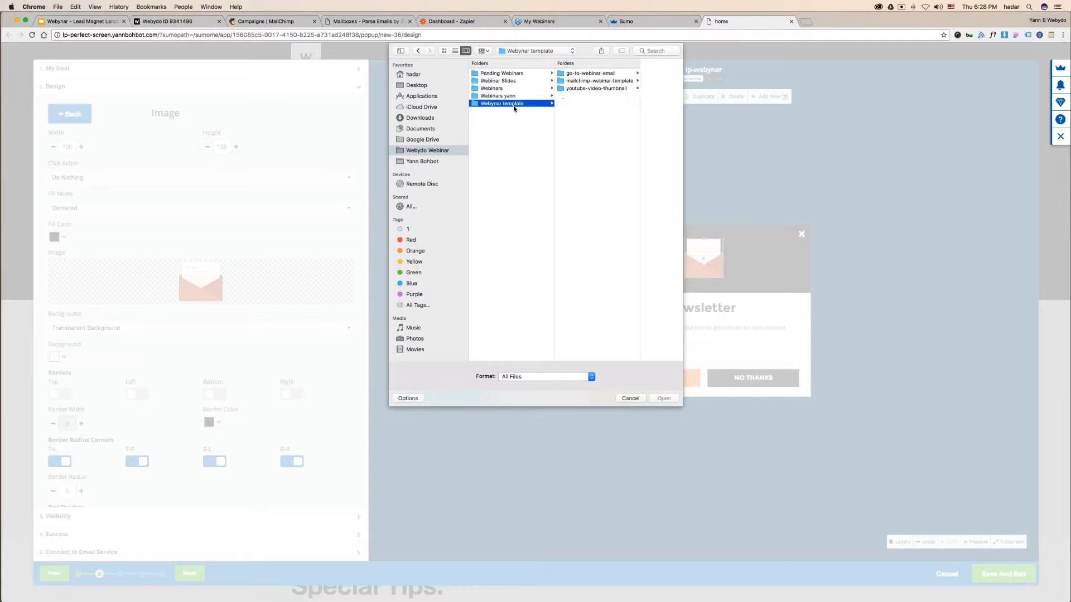
left_click(514, 96)
left_click(591, 74)
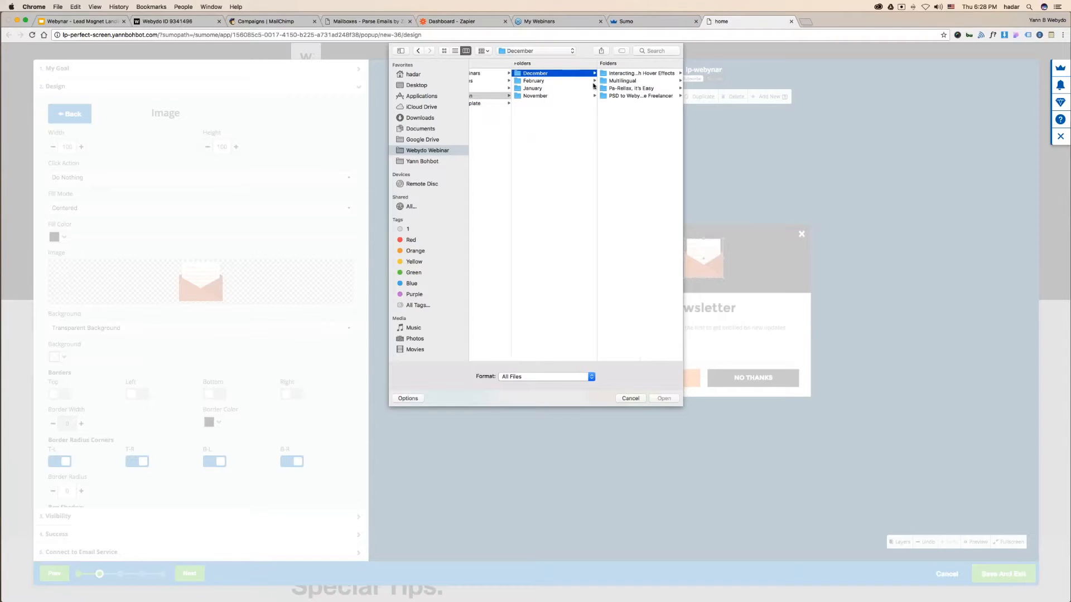
left_click(553, 81)
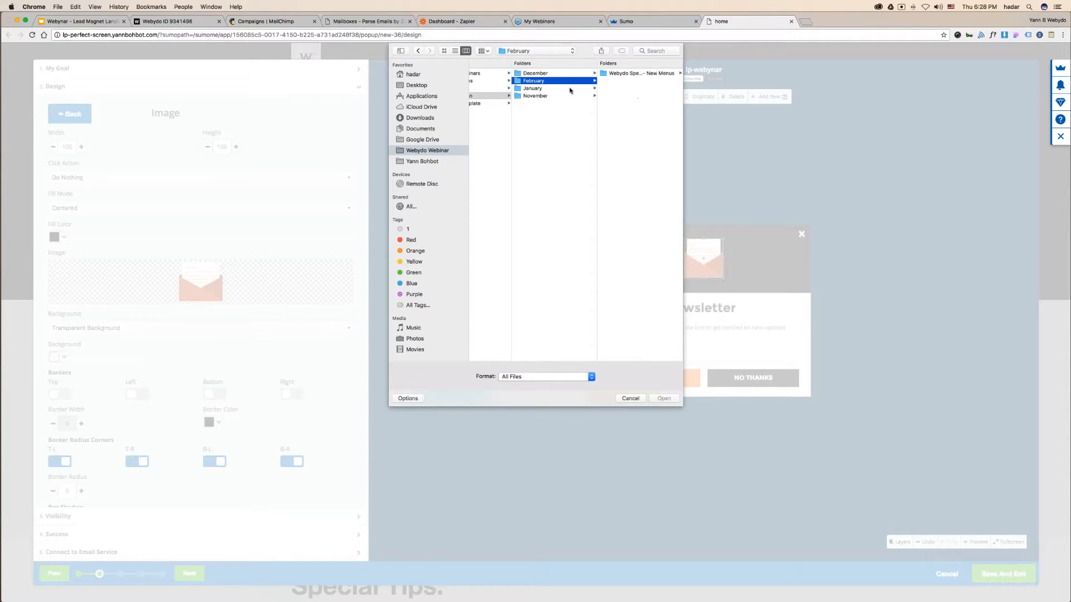
Upload Vector Smart Object1.jpg from the Desktop's Lead Magnet Langing Page folder to the media library
left_click(419, 86)
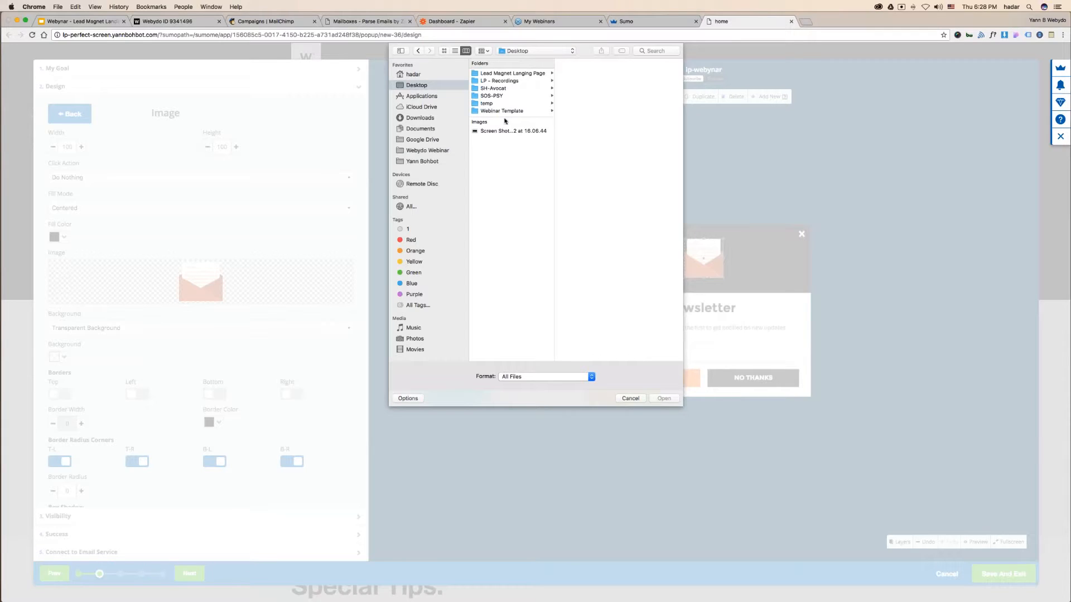
left_click(505, 81)
left_click(507, 73)
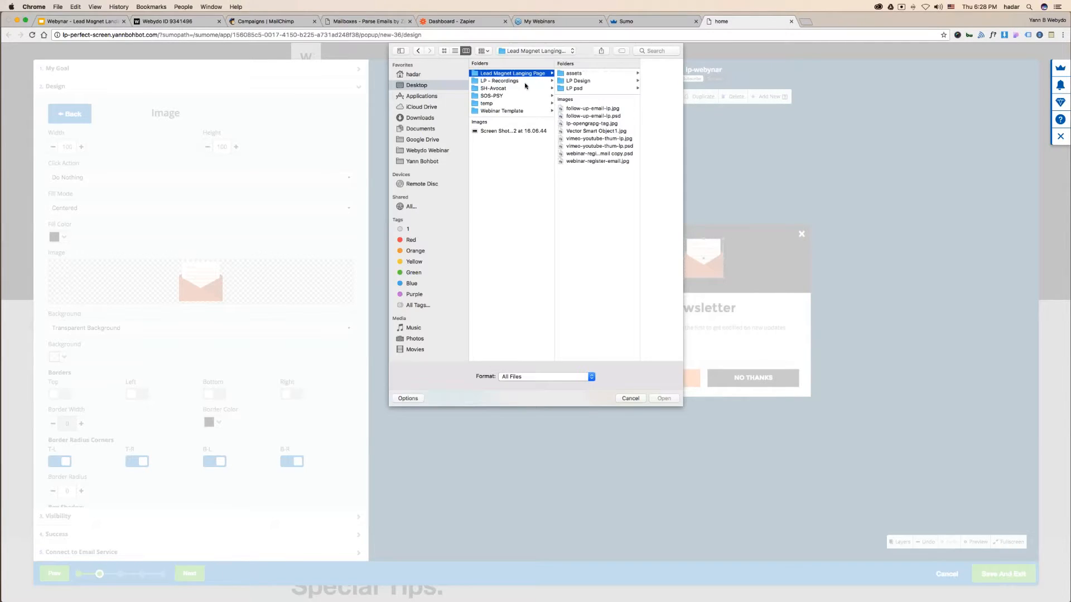
left_click(586, 132)
key("Return")
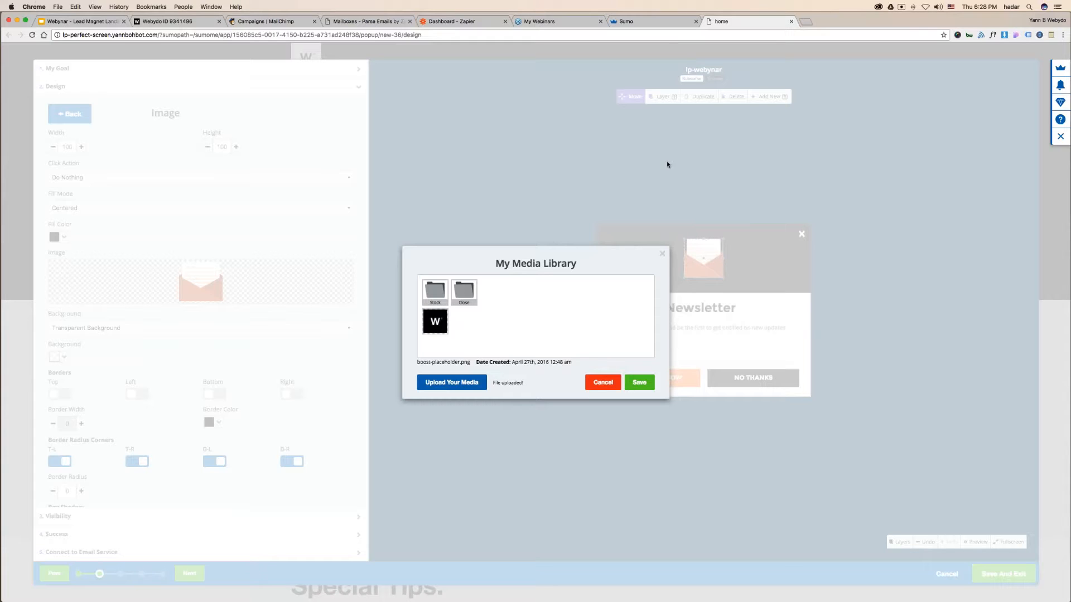
Replace the envelope image in the popup's header with the uploaded W logo, Vector Smart Object1.jpg, from the media library
left_click(637, 385)
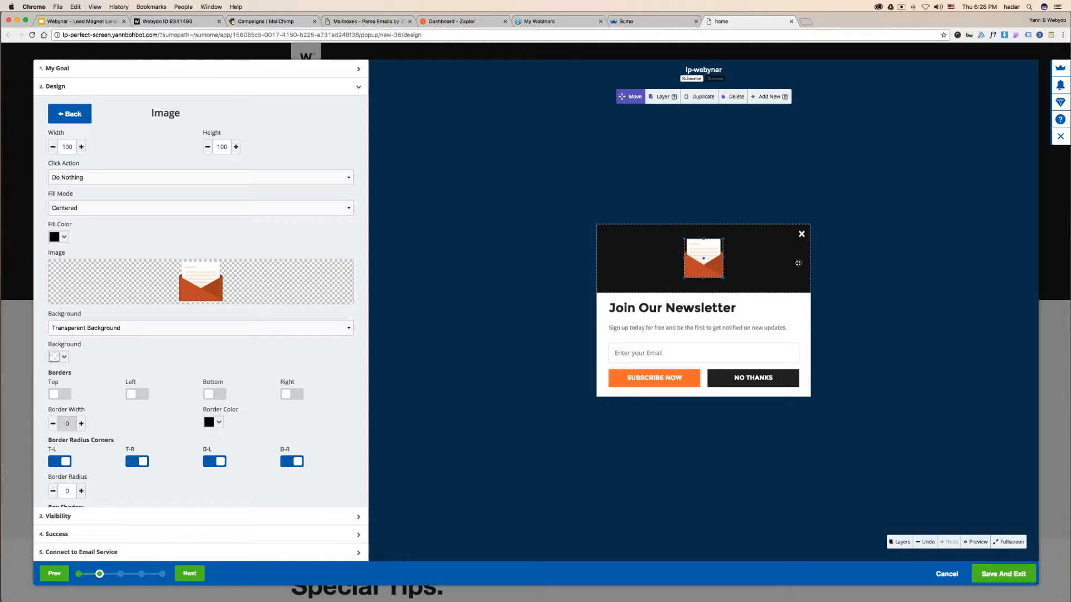
mouse_move(191, 285)
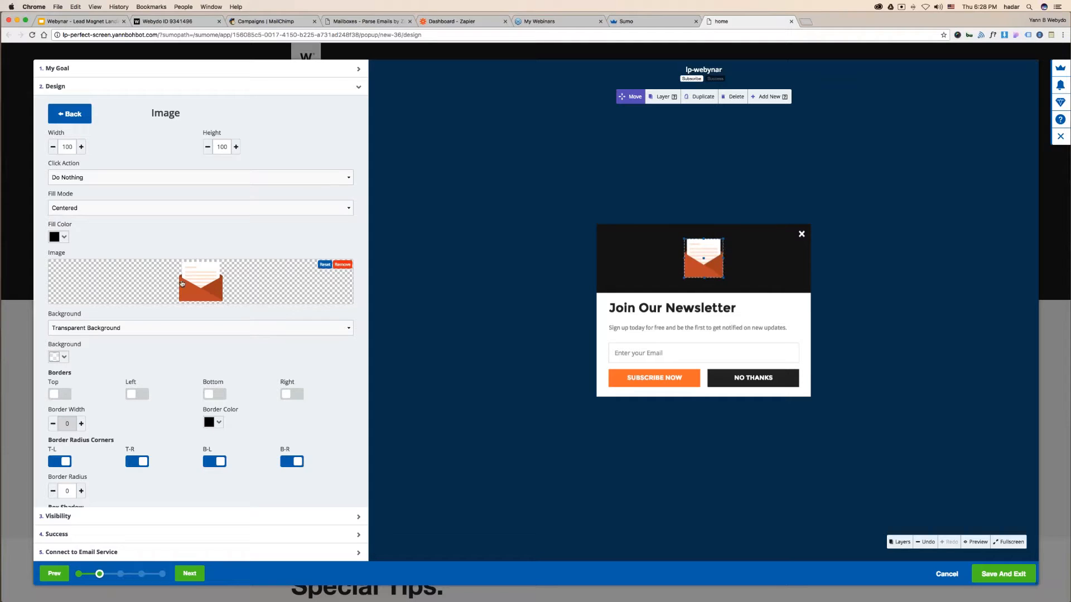
left_click(228, 282)
left_click(440, 328)
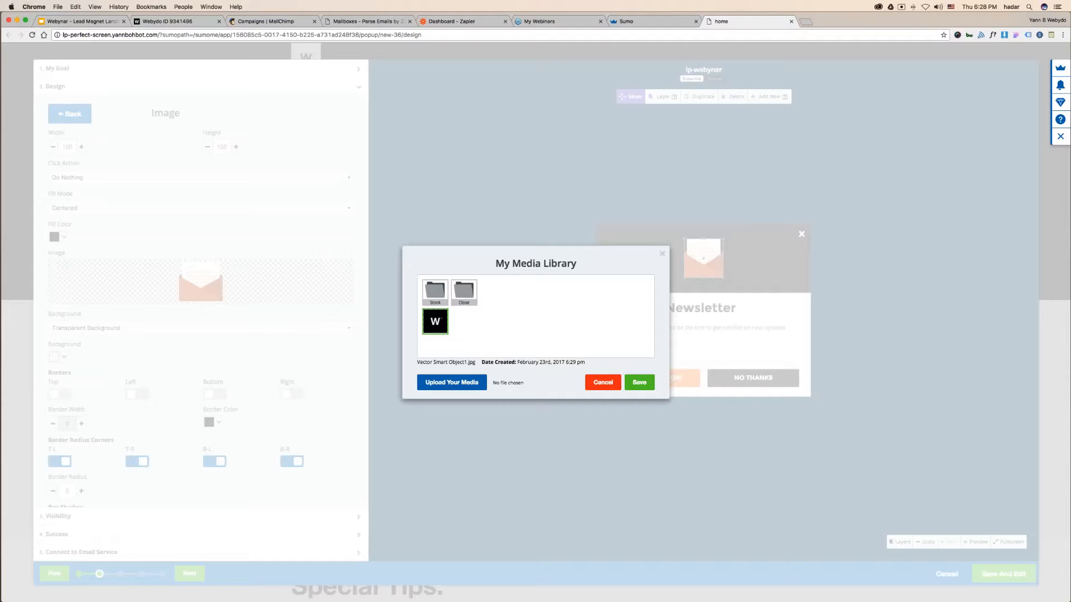
left_click(642, 384)
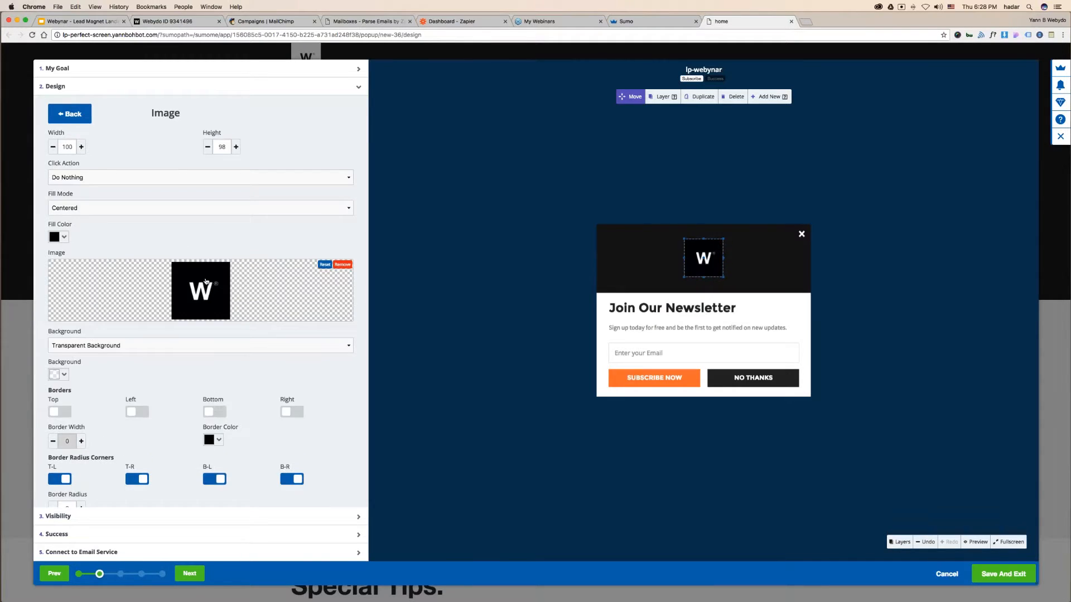
left_click(519, 268)
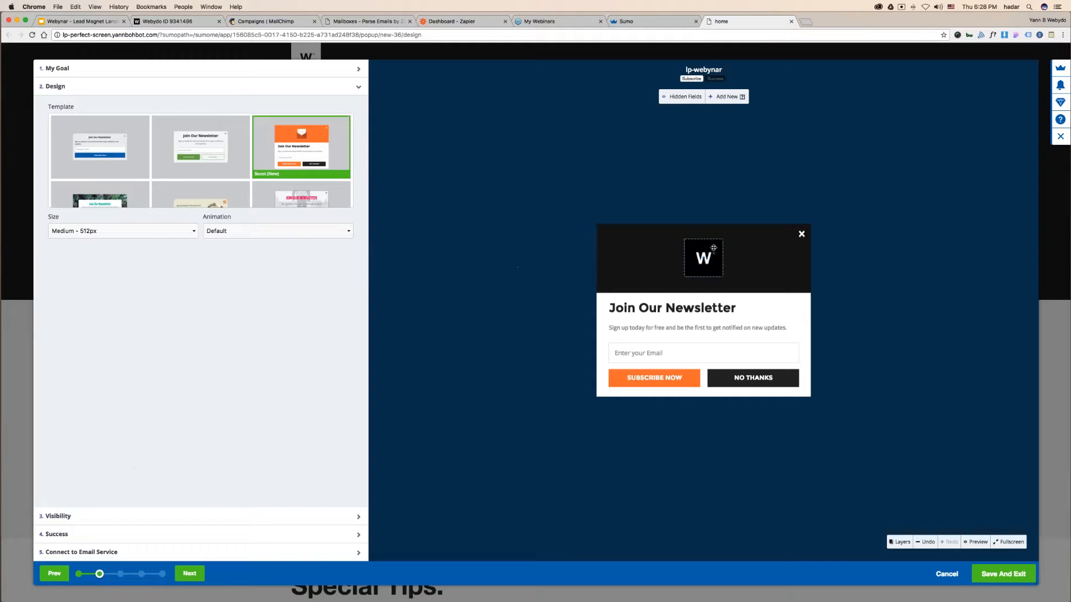
Sample the W logo's black background in the popup with the Eye Dropper extension and get its hex code, 000102
left_click(1063, 35)
left_click(1007, 50)
left_click(1060, 36)
left_click(1008, 50)
left_click(892, 67)
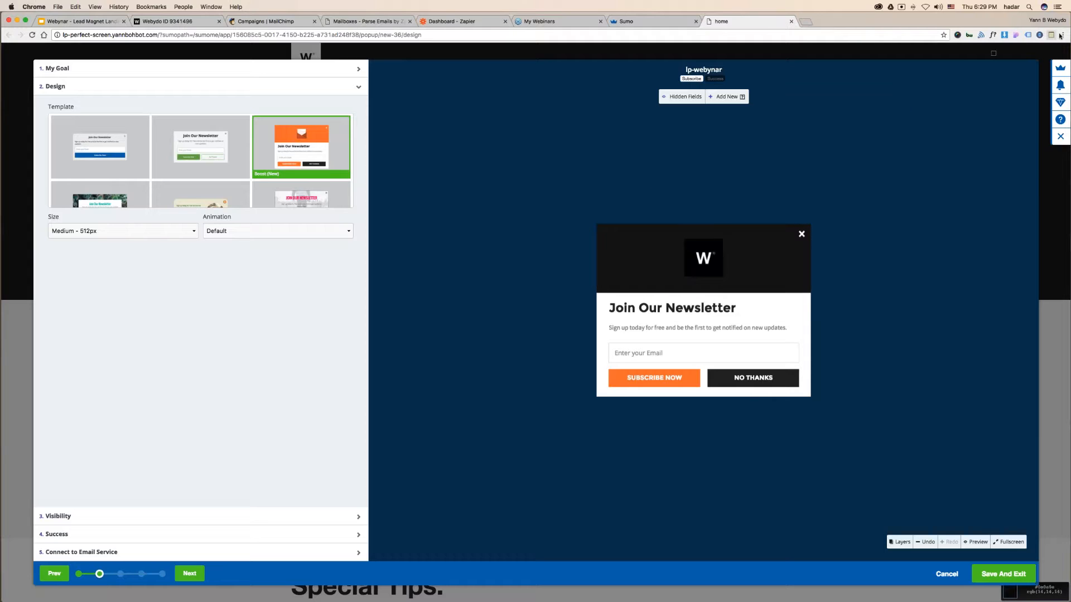
left_click(1040, 35)
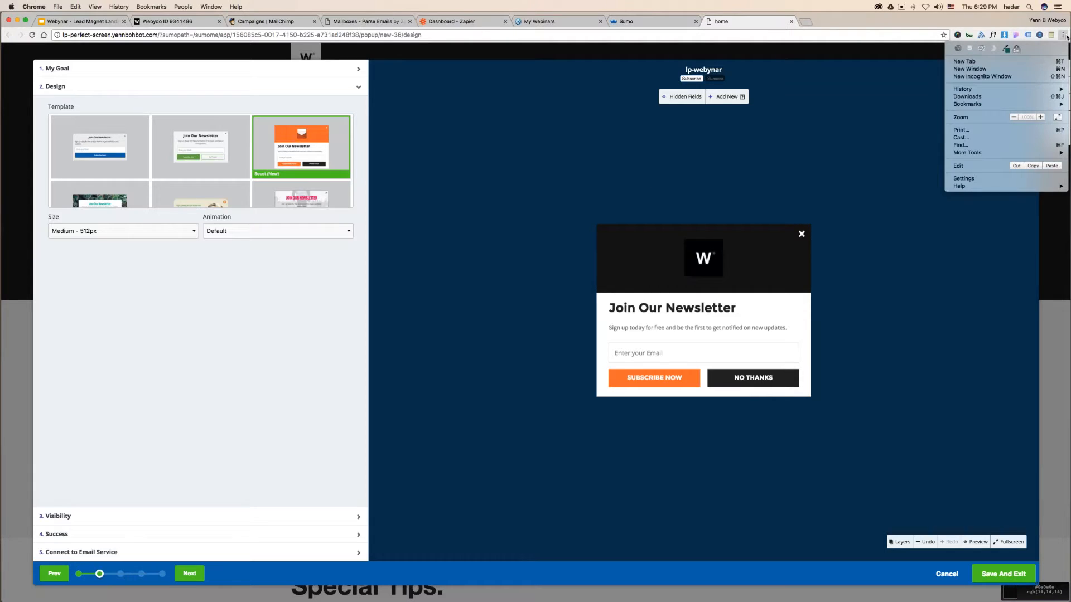
left_click(1006, 50)
left_click(696, 245)
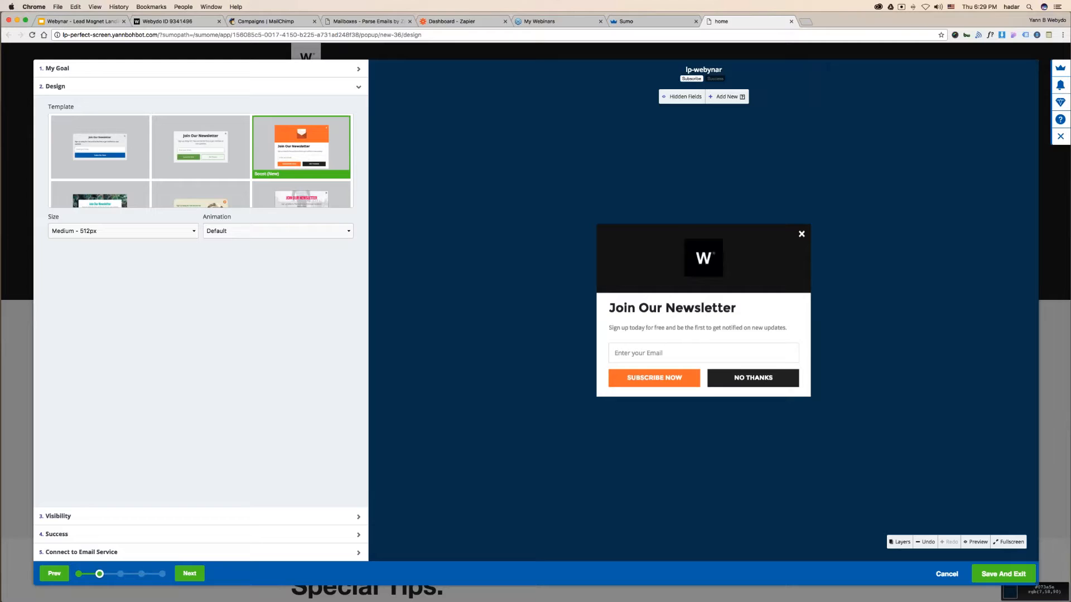
left_click(1062, 36)
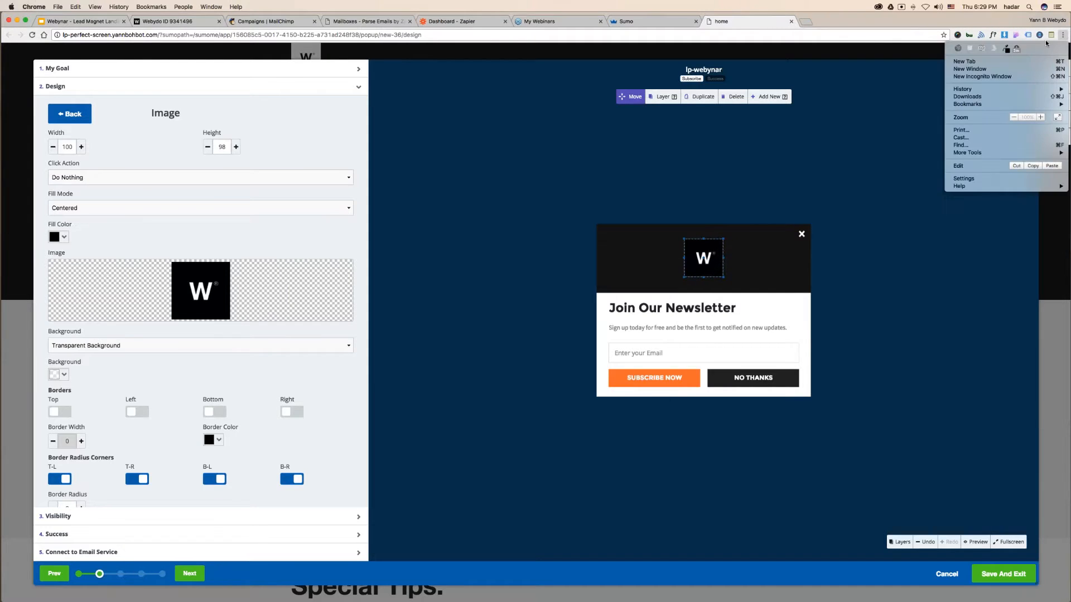
left_click(1005, 47)
left_click(1052, 35)
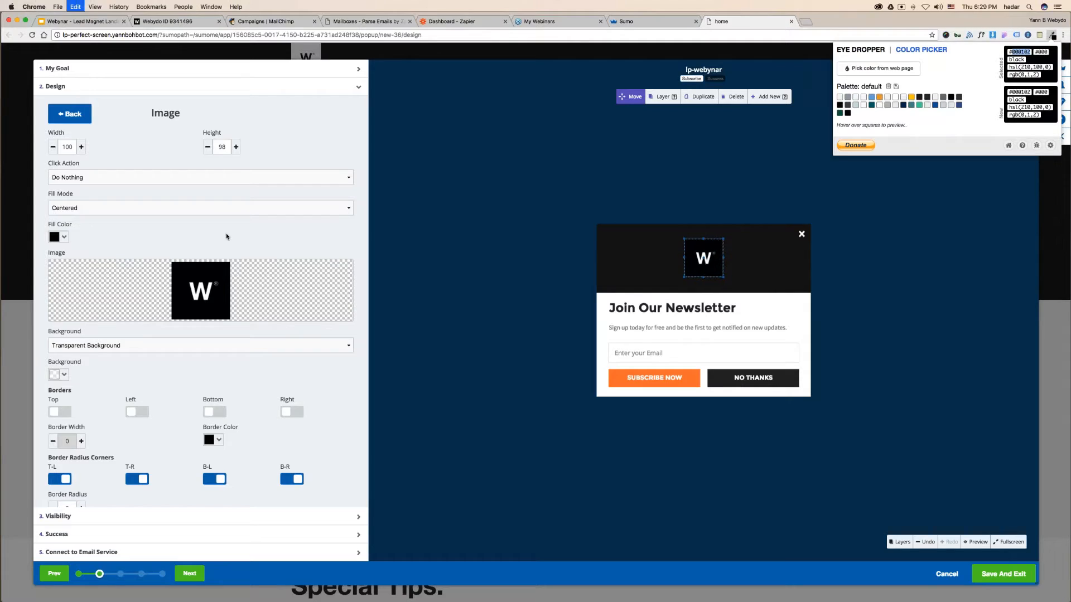
Set the background colour of the popup's header block to 000102 so it matches the logo
left_click(116, 381)
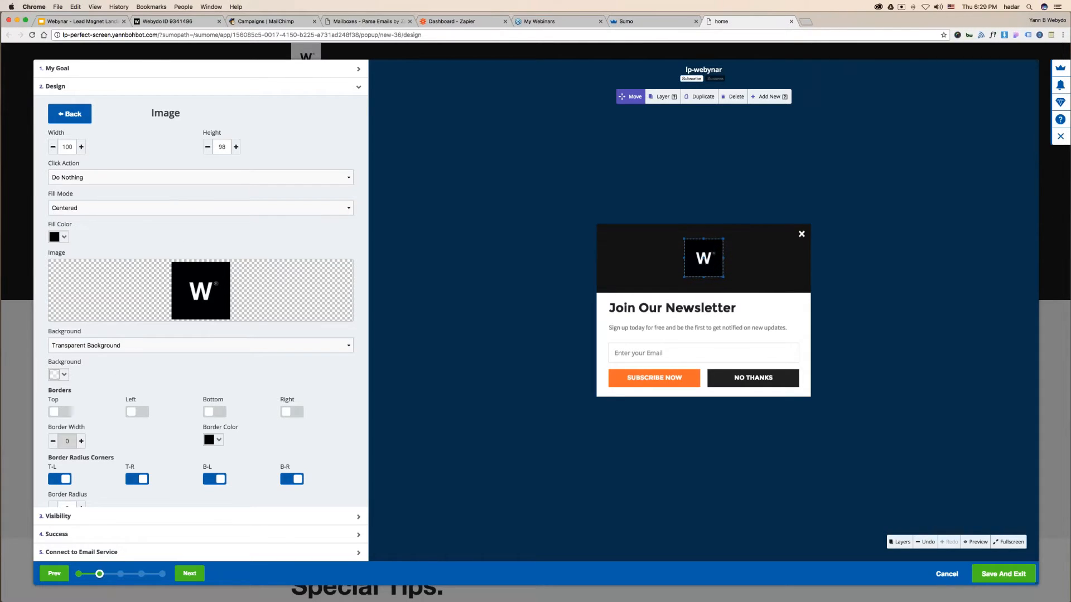
left_click(59, 375)
left_click(59, 374)
left_click(636, 259)
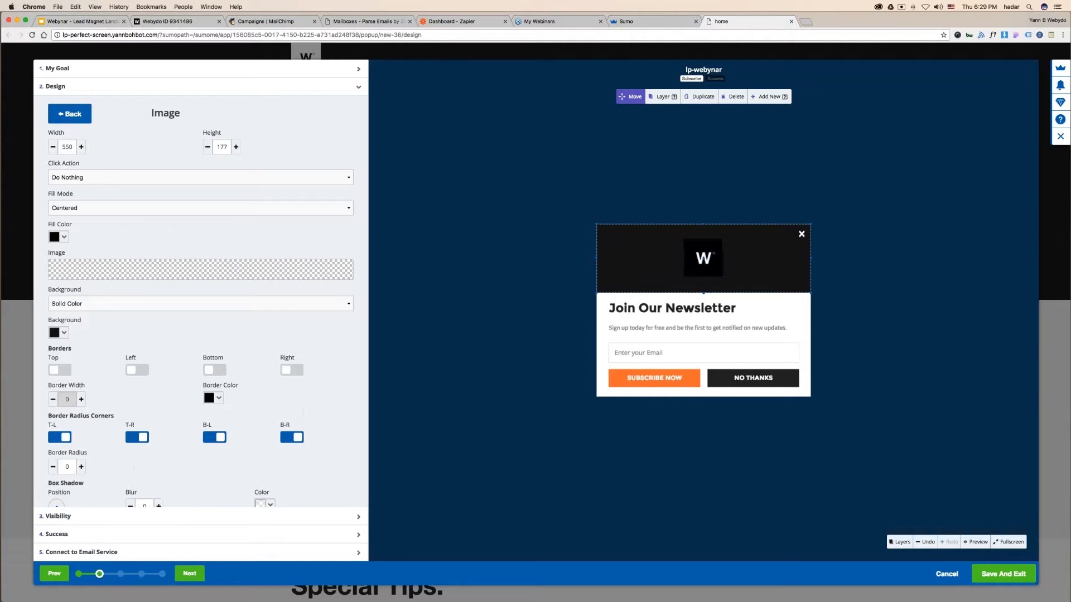
left_click(59, 333)
double_click(64, 289)
type("000102")
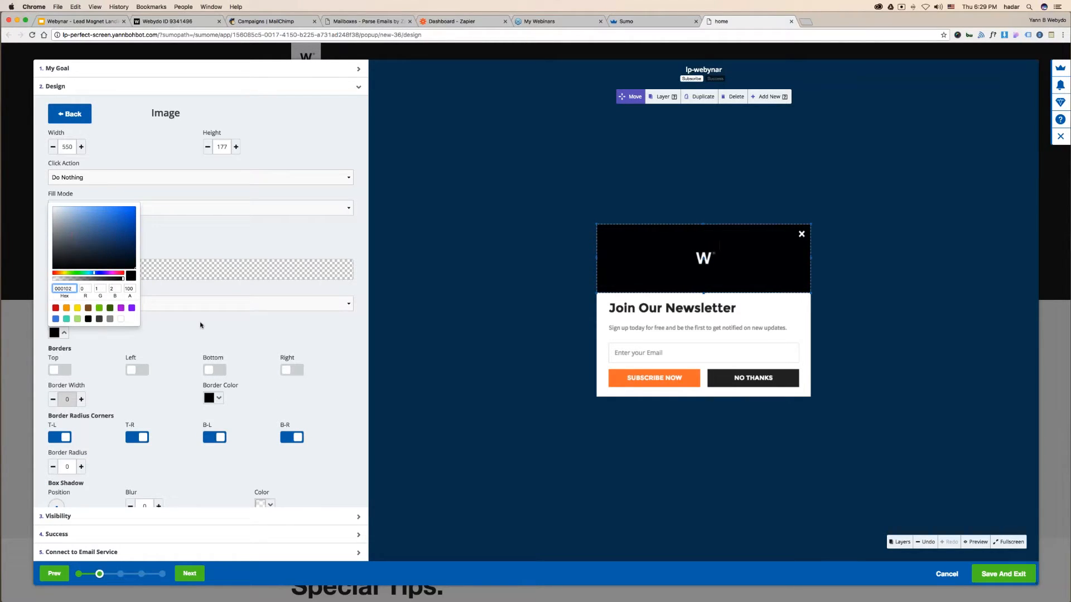
left_click(449, 322)
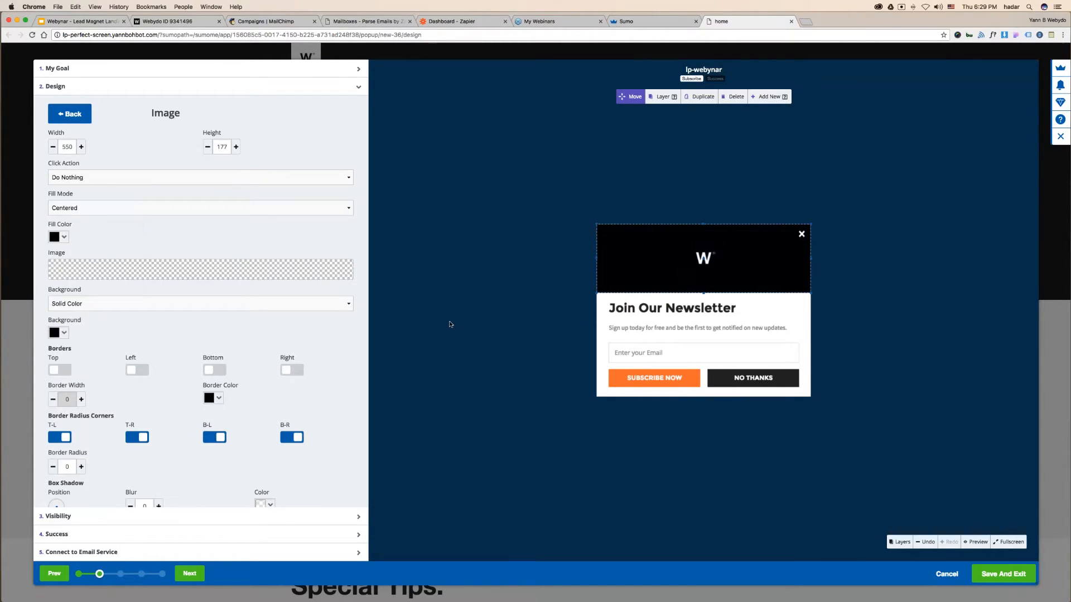
Delete the NO THANKS button and set the SUBSCRIBE NOW button's background colour to 000102
left_click(730, 385)
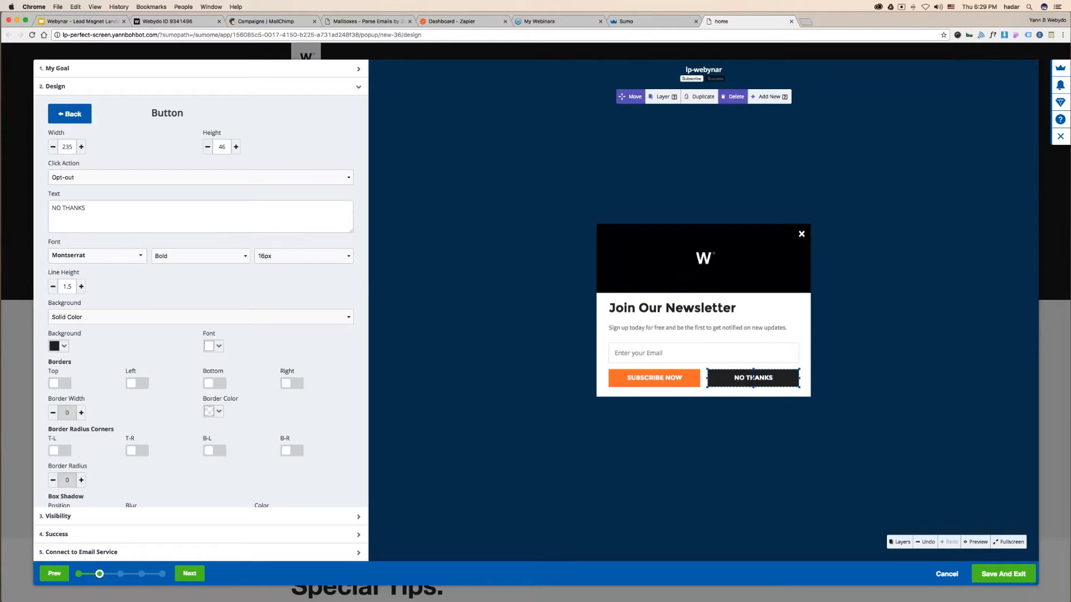
key("Delete")
left_click(655, 378)
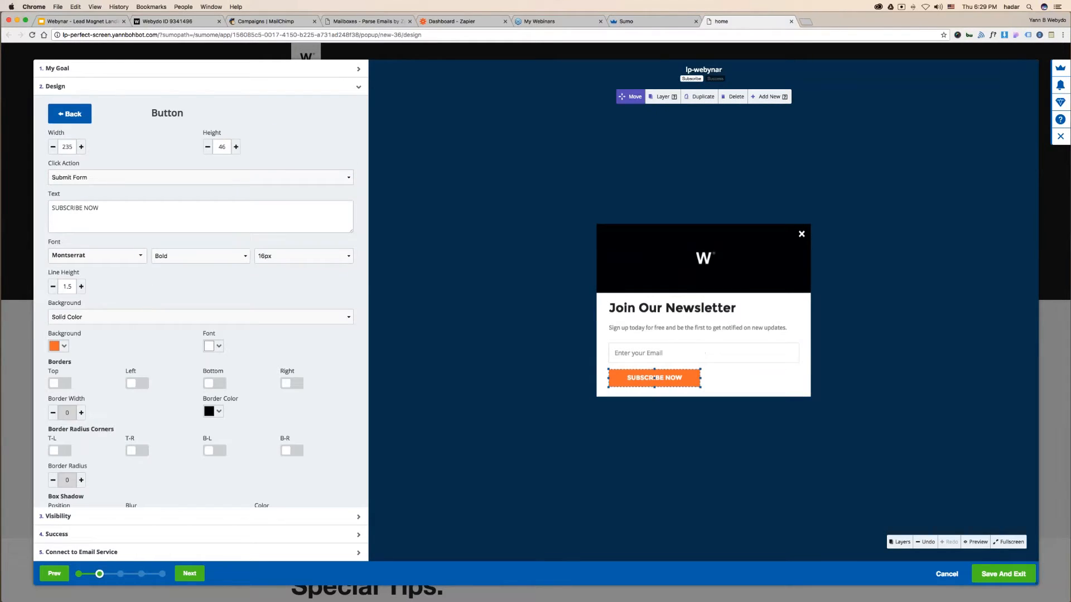
left_click(64, 346)
double_click(74, 302)
key("super+v")
left_click(486, 337)
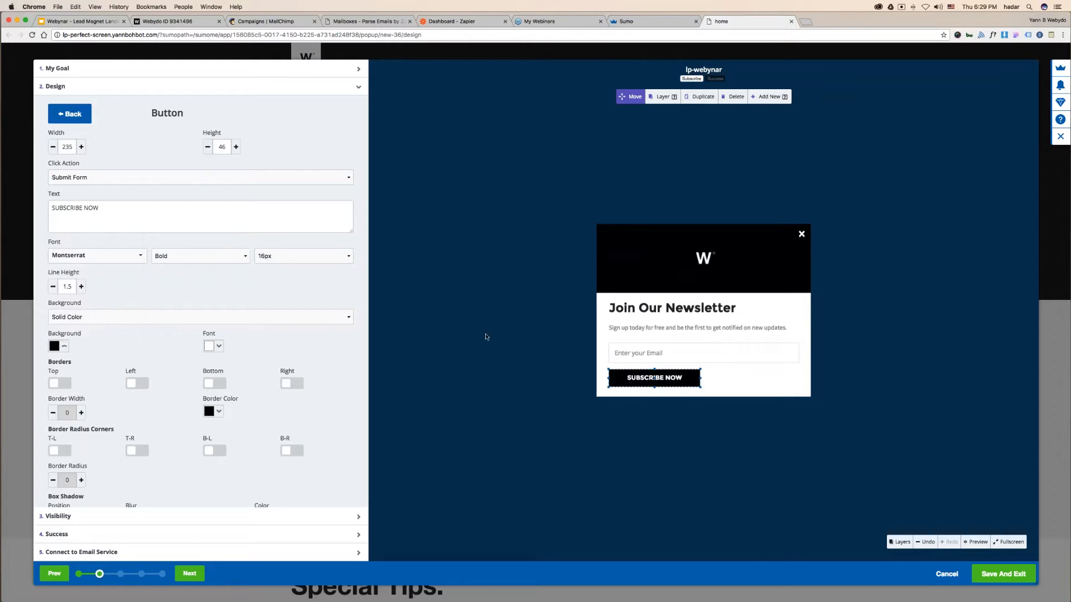
Change the popup's heading to "You give email, we give ebook" and set its font size to 26px
left_click(748, 309)
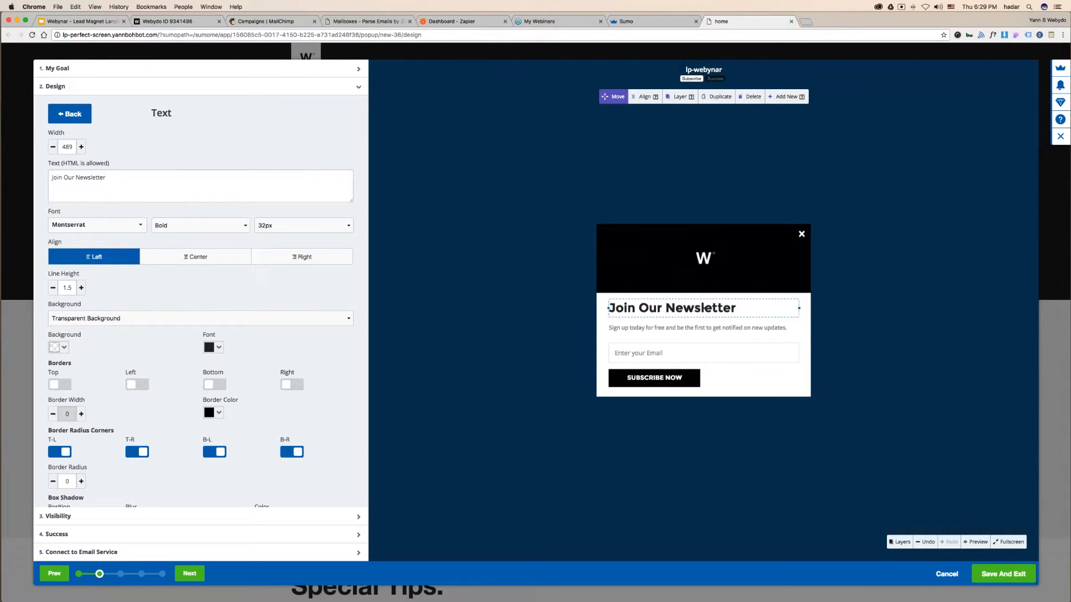
left_click_drag(108, 178, 48, 179)
type("You give emai")
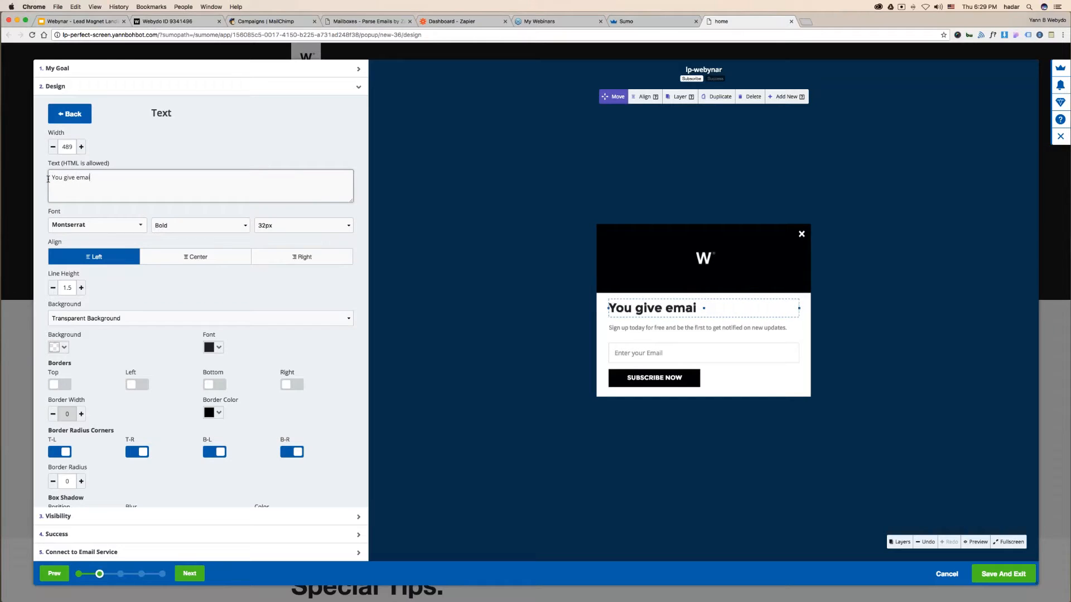
type("l, we give ebook")
left_click(192, 146)
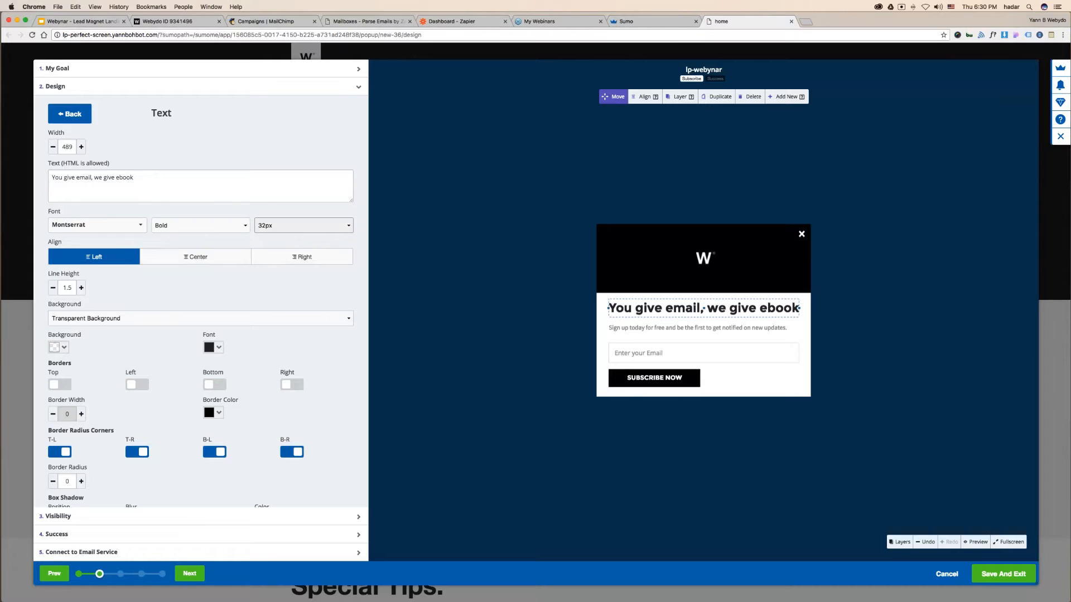
left_click(282, 225)
left_click(282, 209)
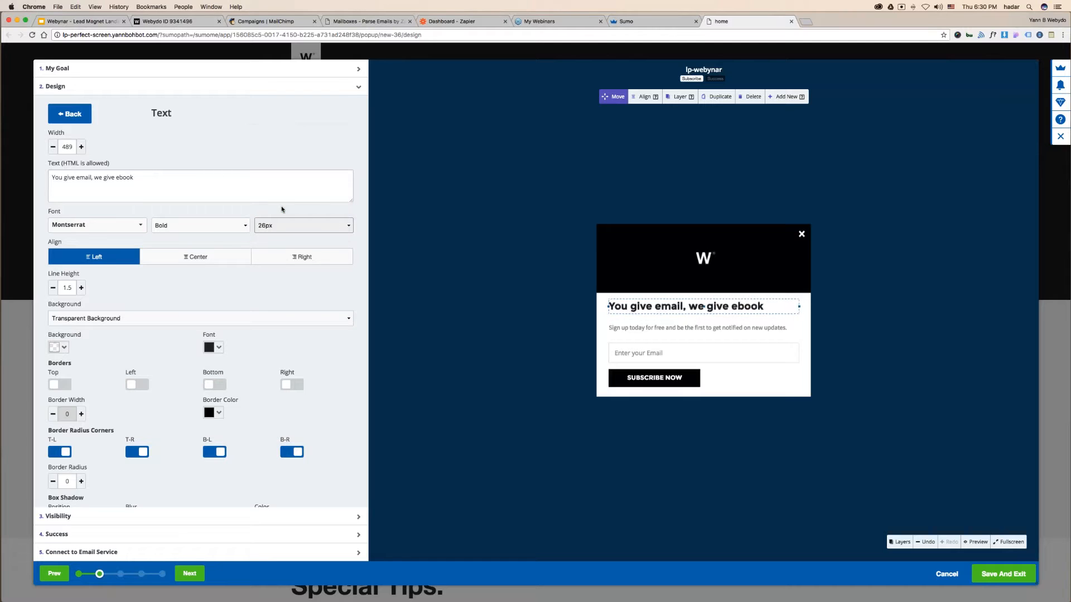
Replace the sign-up sentence below the heading with "no worries, we don't spam"
left_click(716, 327)
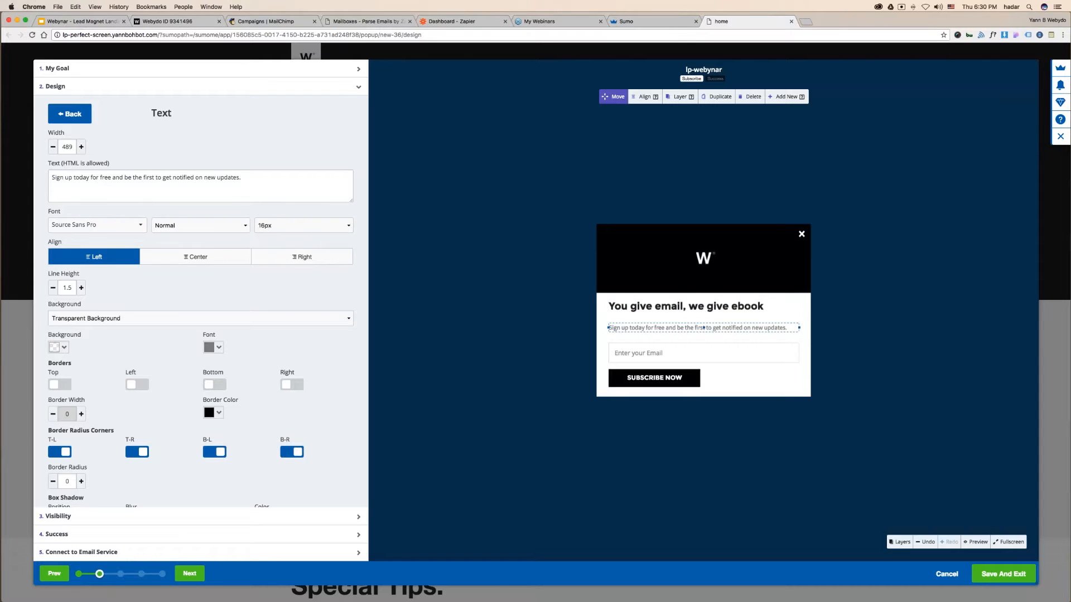
left_click_drag(259, 178, 61, 171)
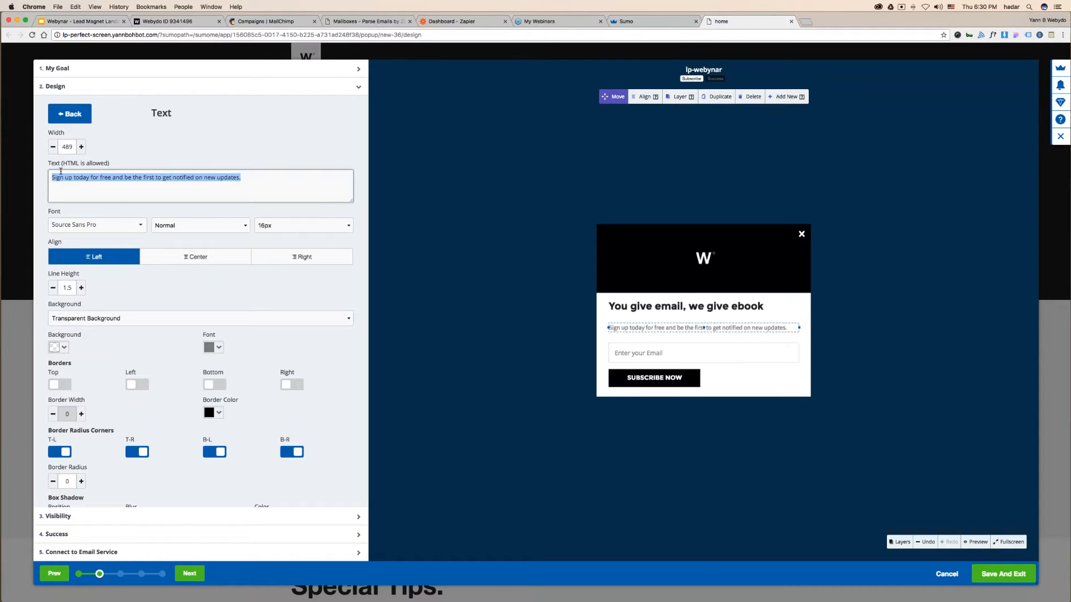
type("don't")
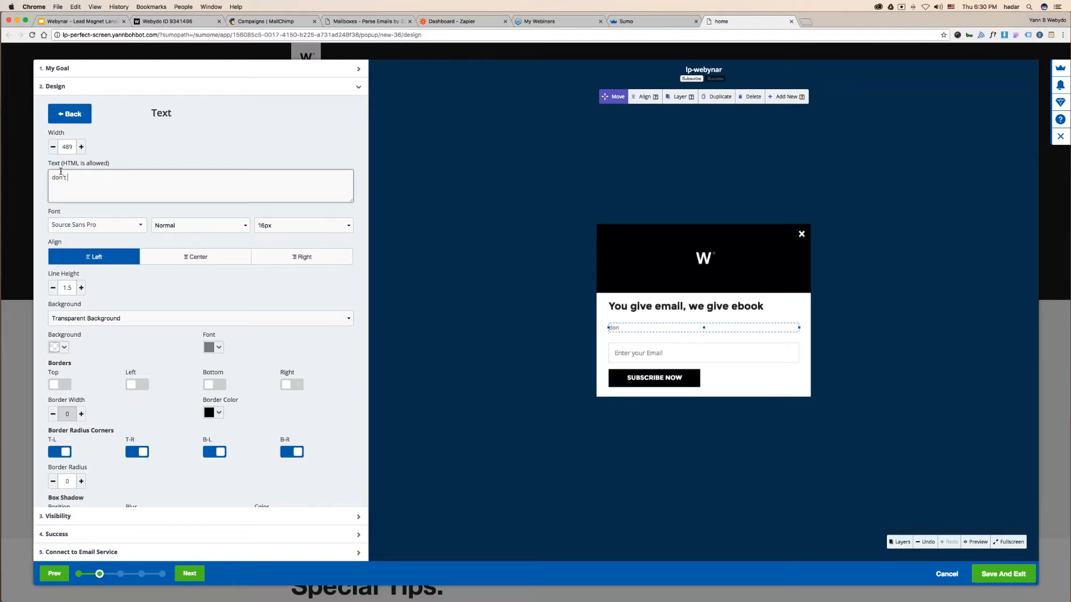
key("BackSpace")
key("BackSpace")
key("BackSpace")
key("BackSpace")
key("BackSpace")
key("BackSpace")
type("no worries, we don't spam")
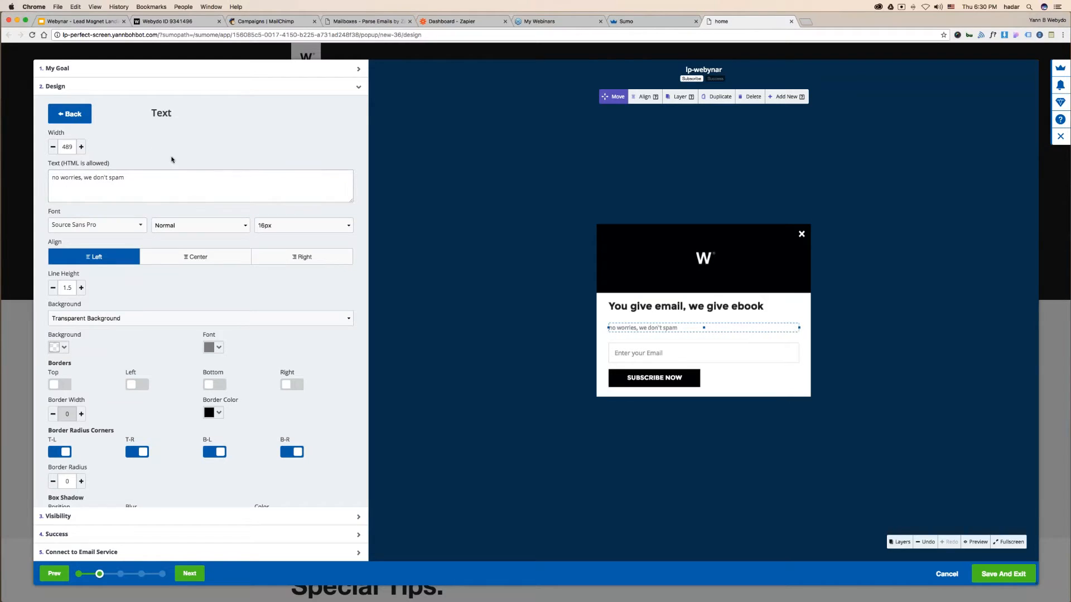
left_click(515, 302)
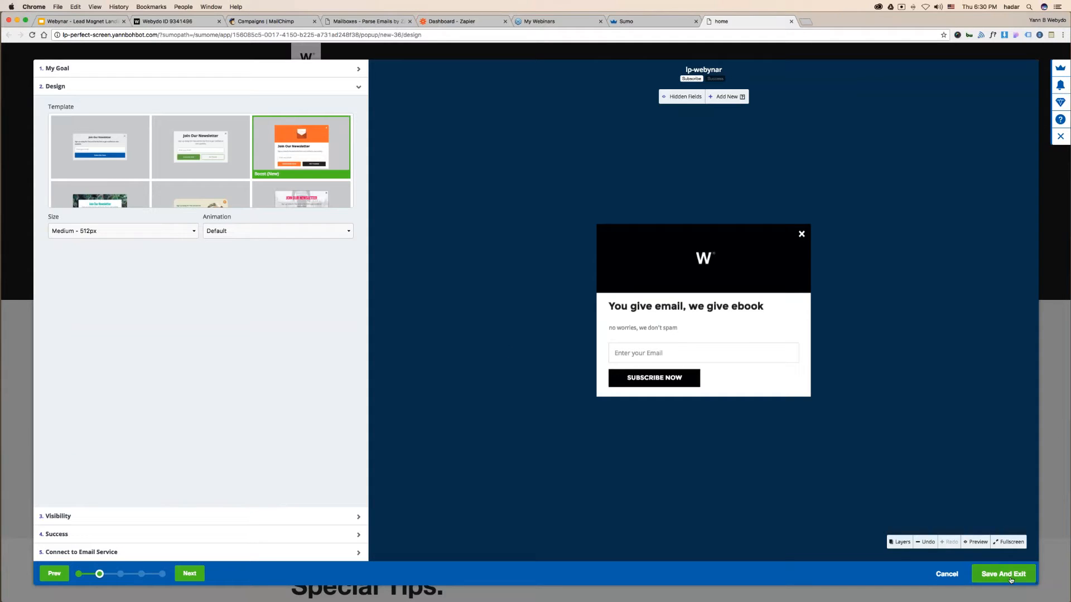
Set the visibility to Manual Mode with the User Leaves trigger, for visitors who haven't seen a popup in 2 hours
left_click(86, 518)
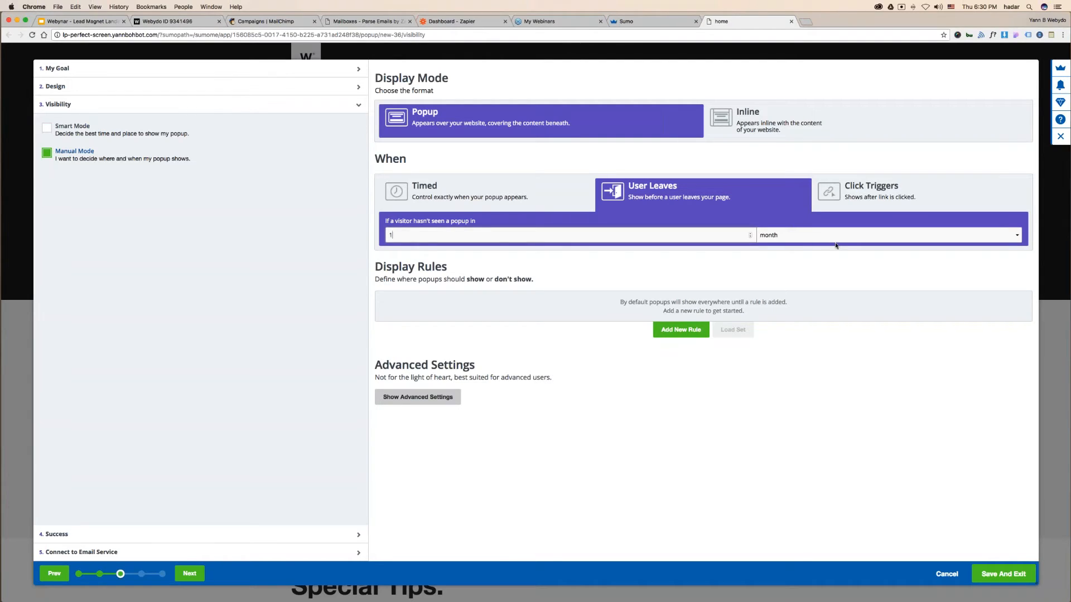
left_click(815, 240)
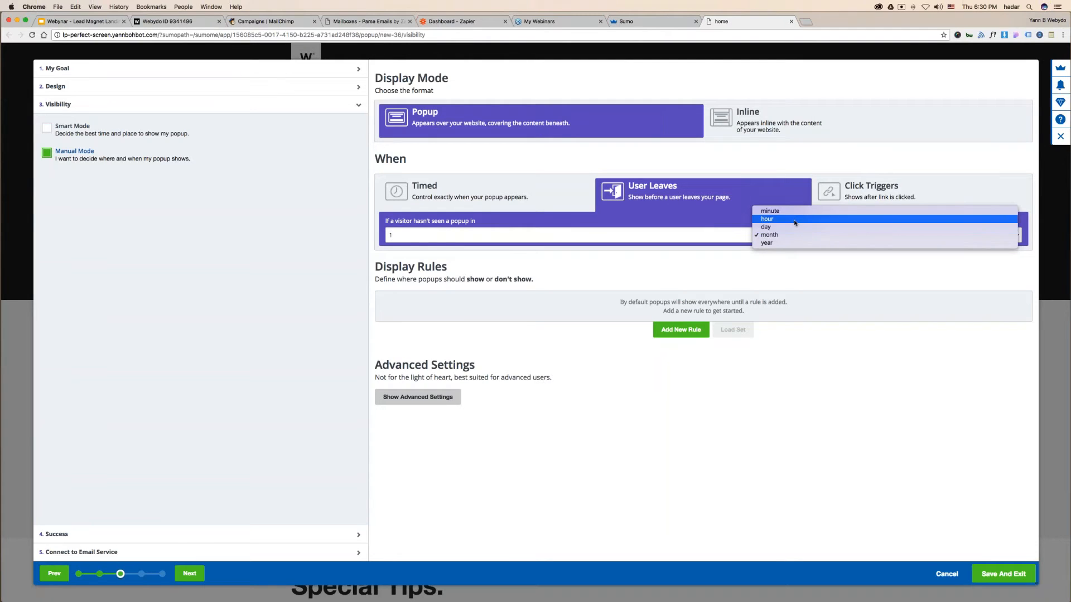
left_click(787, 218)
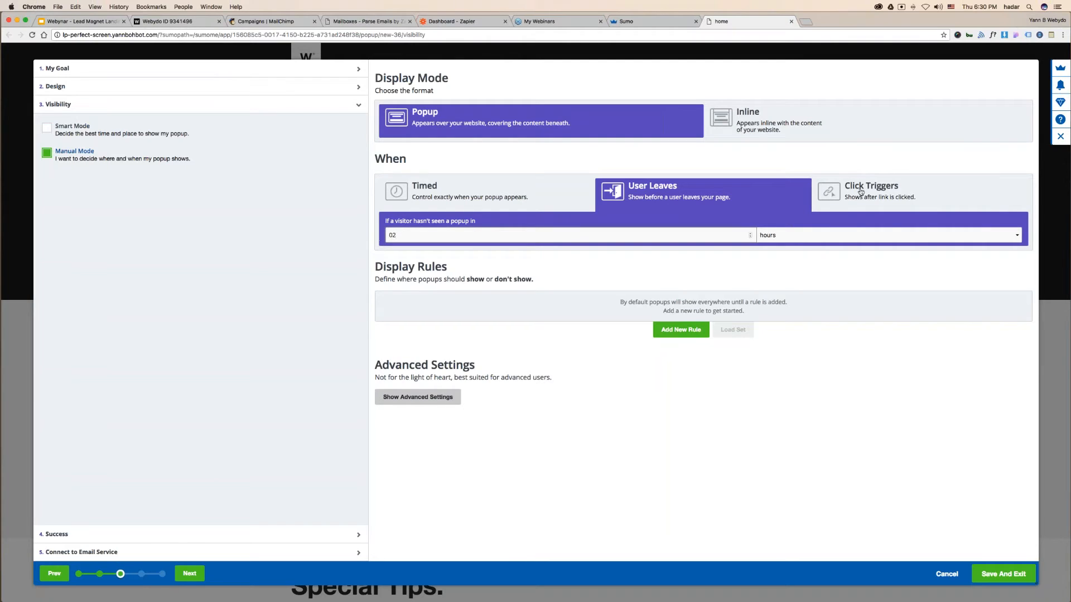
Switch the popup's trigger to Timed and set it to show after 3 seconds
left_click(420, 197)
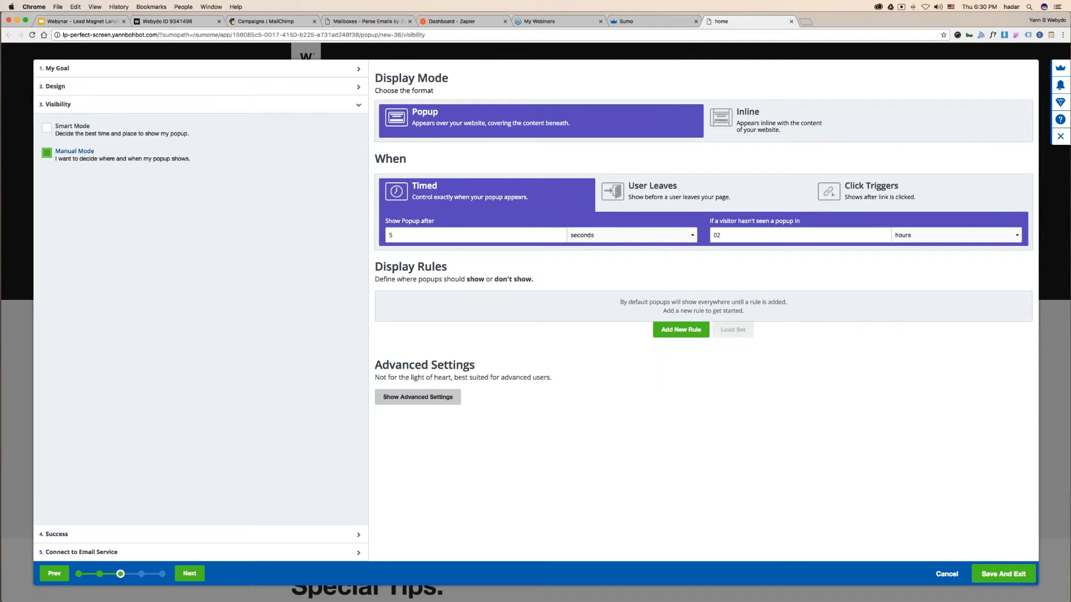
left_click_drag(391, 237, 365, 239)
type("3")
left_click(792, 236)
Check the Success and Connect to Email Service settings, and save the popup as enabled, closing the Popups manager
left_click(101, 534)
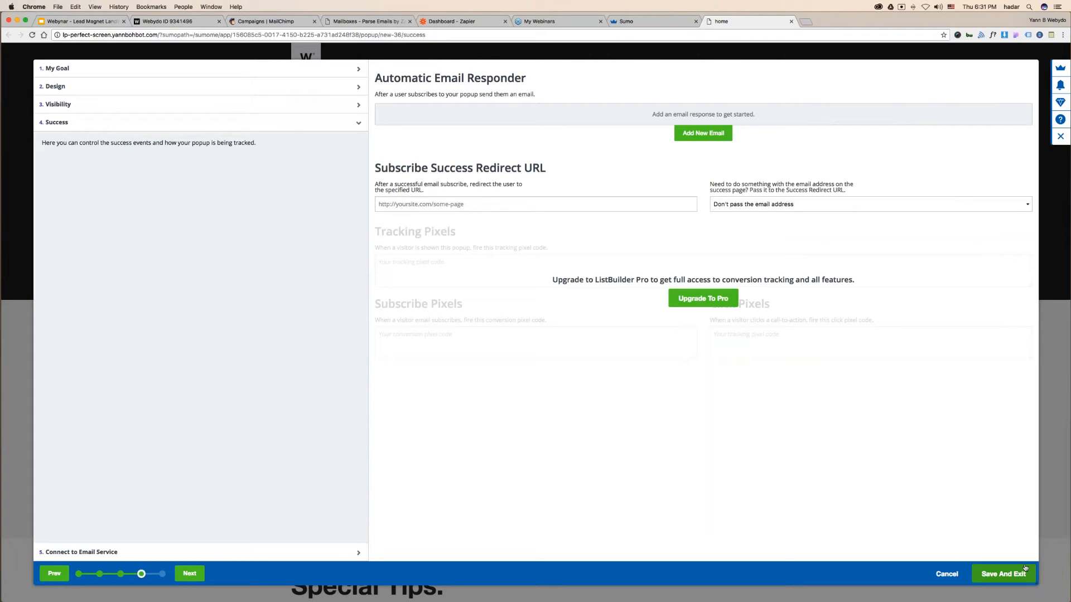
left_click(87, 552)
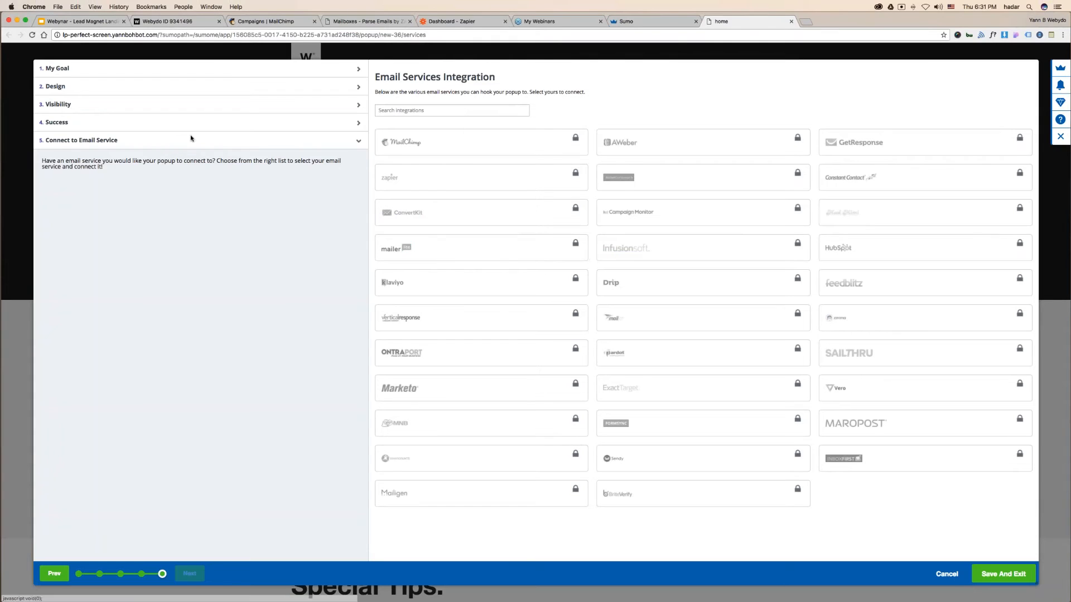
left_click(1001, 577)
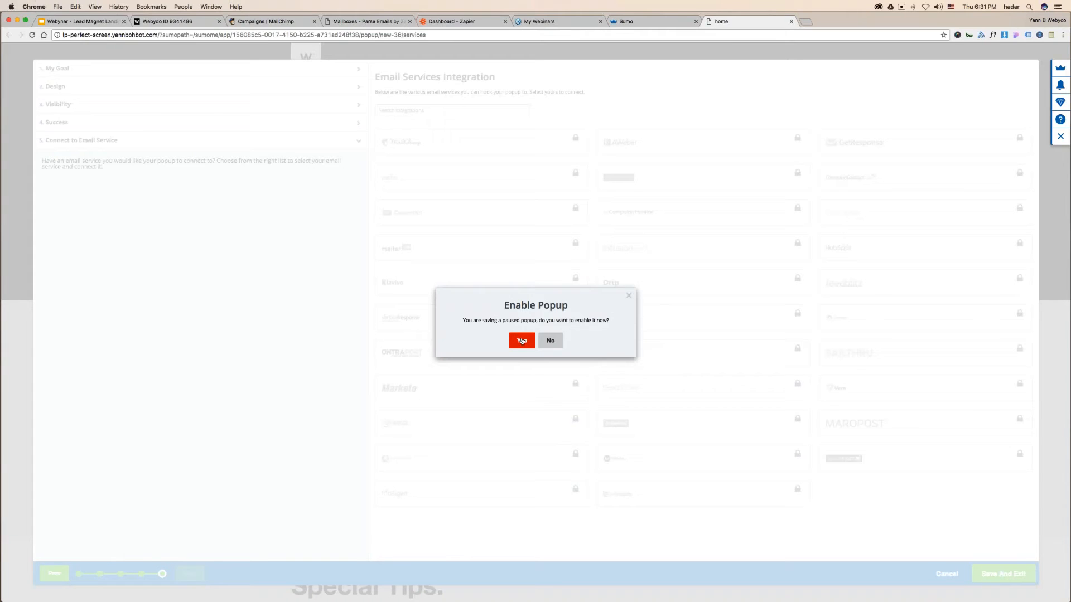
left_click(521, 342)
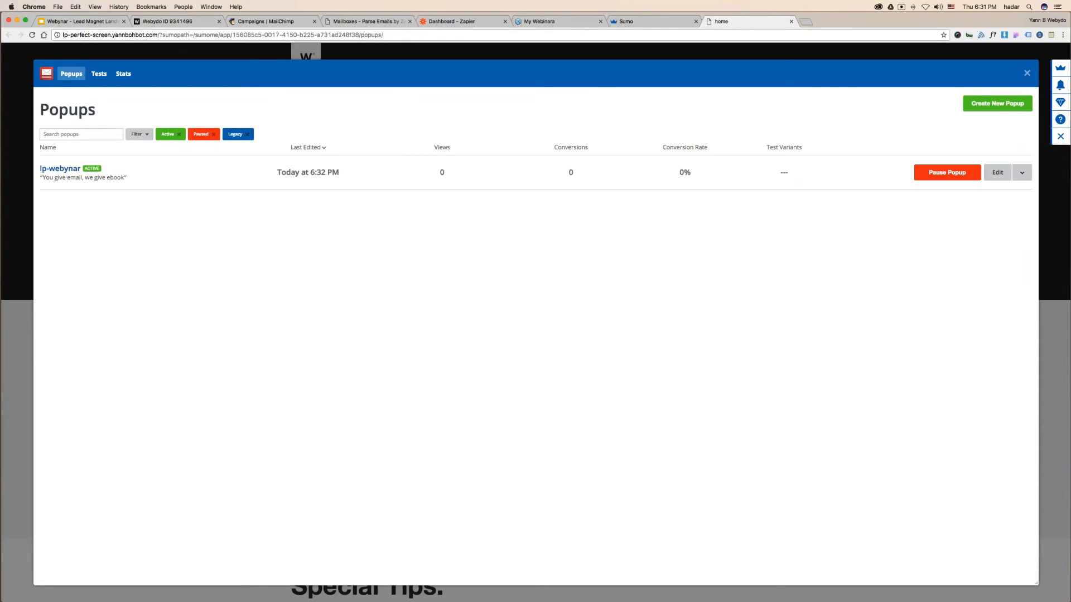
left_click(1027, 73)
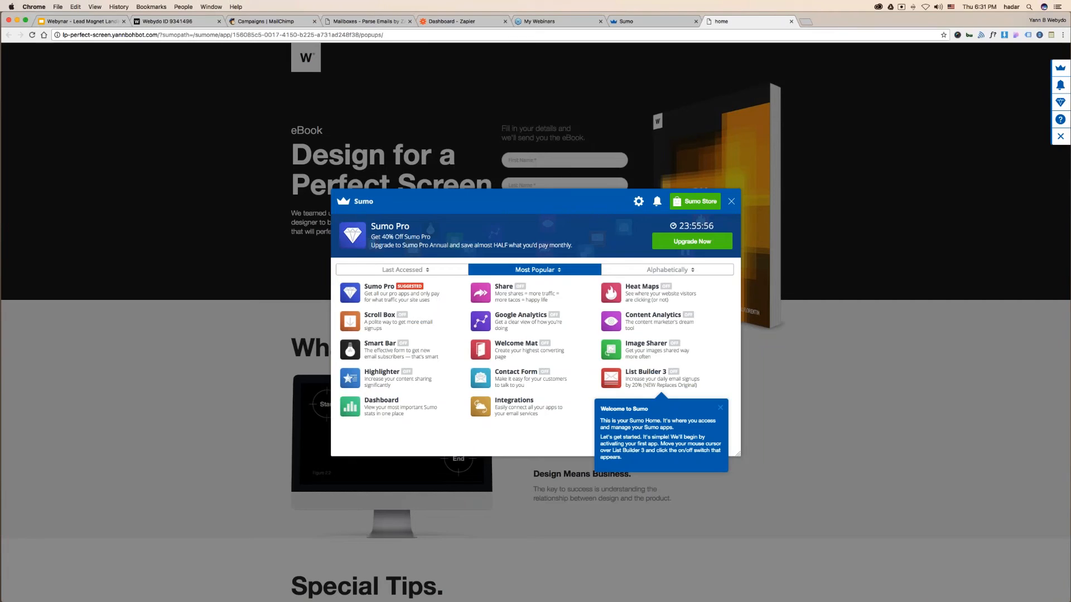
Close the Sumo app list and copy the landing page's base address without the Sumo path
left_click(732, 203)
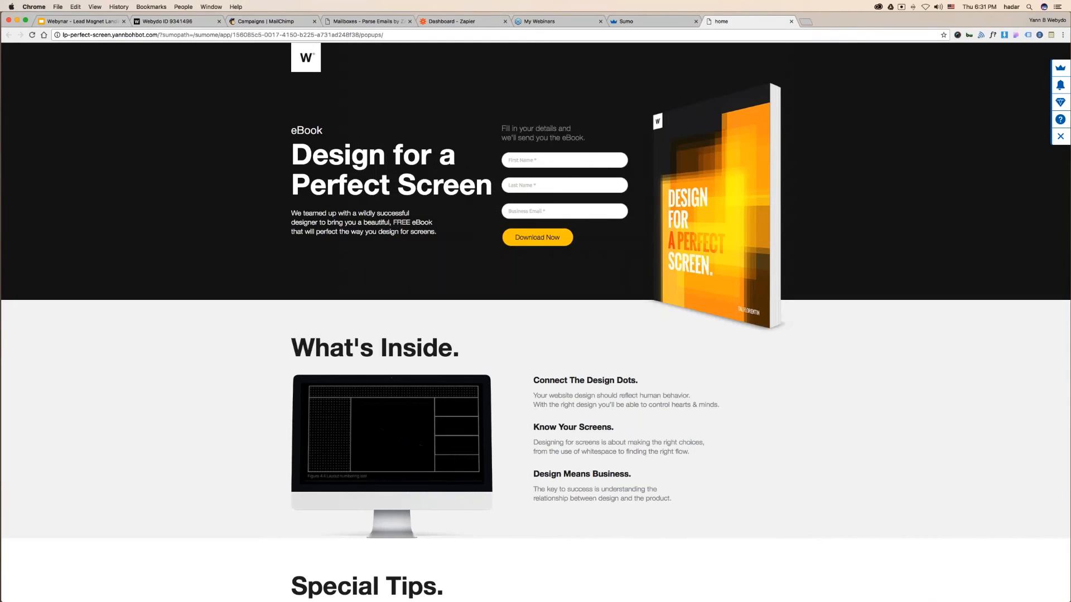
left_click(236, 35)
left_click_drag(158, 34, 57, 36)
key("super+c")
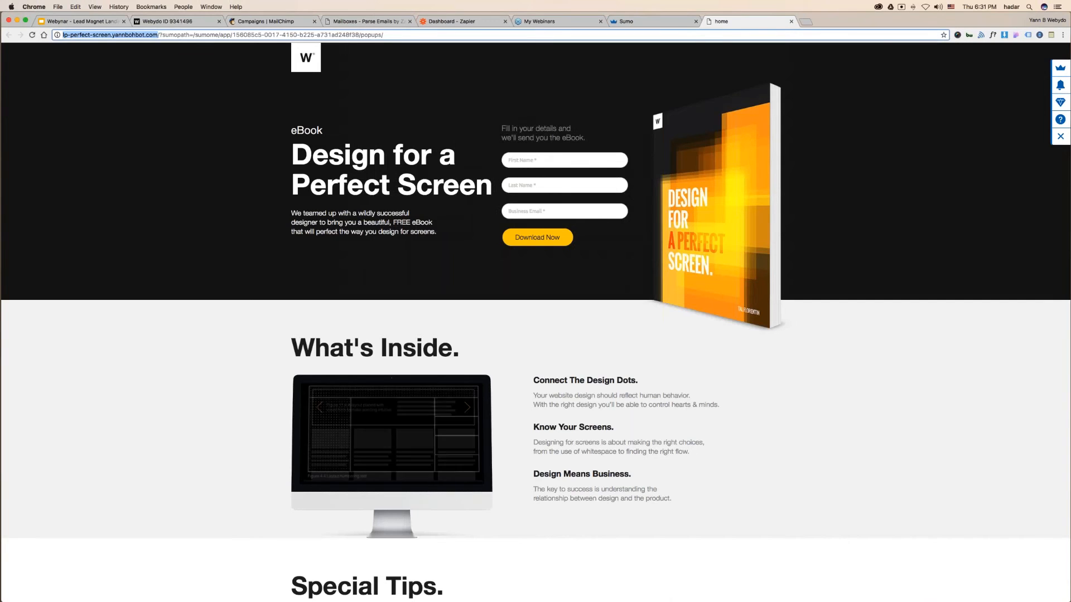
Load the copied address in a new incognito window and look through the landing page for the popup
mouse_move(496, 593)
right_click(567, 593)
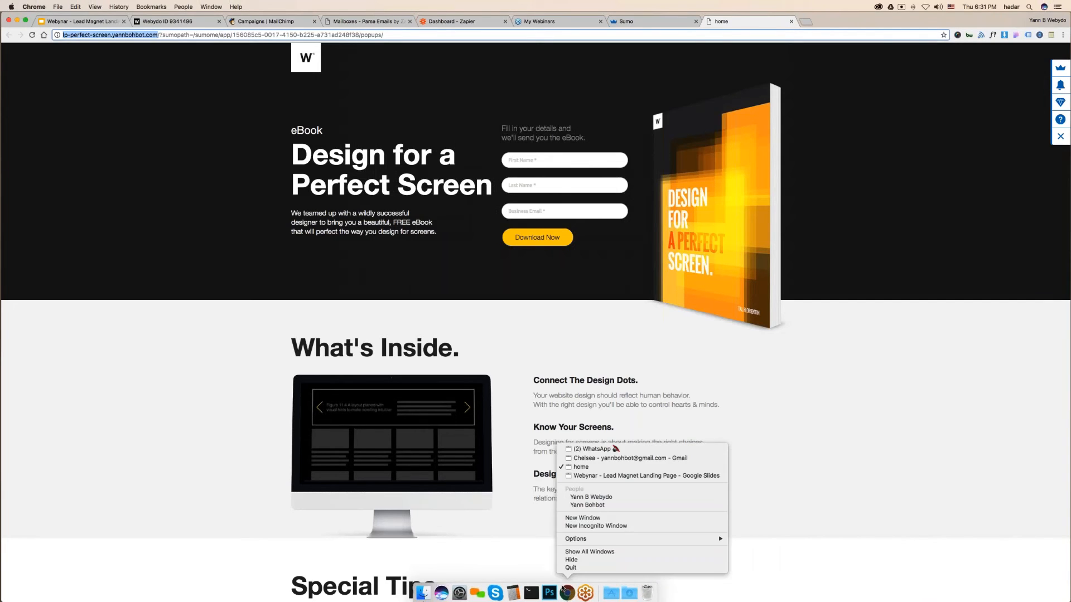
left_click(563, 526)
key("super+v")
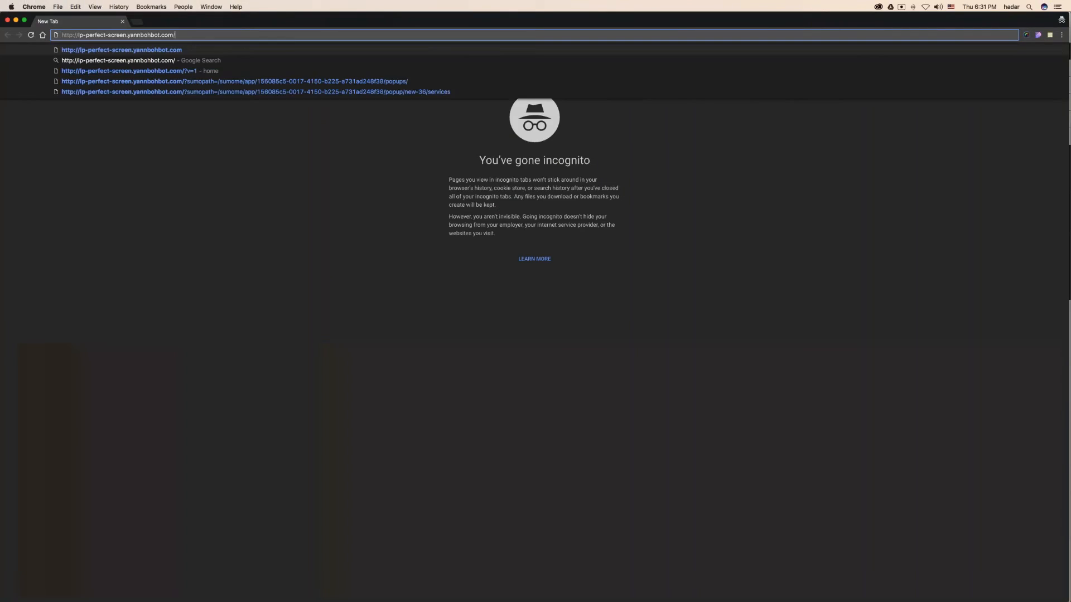
key("Return")
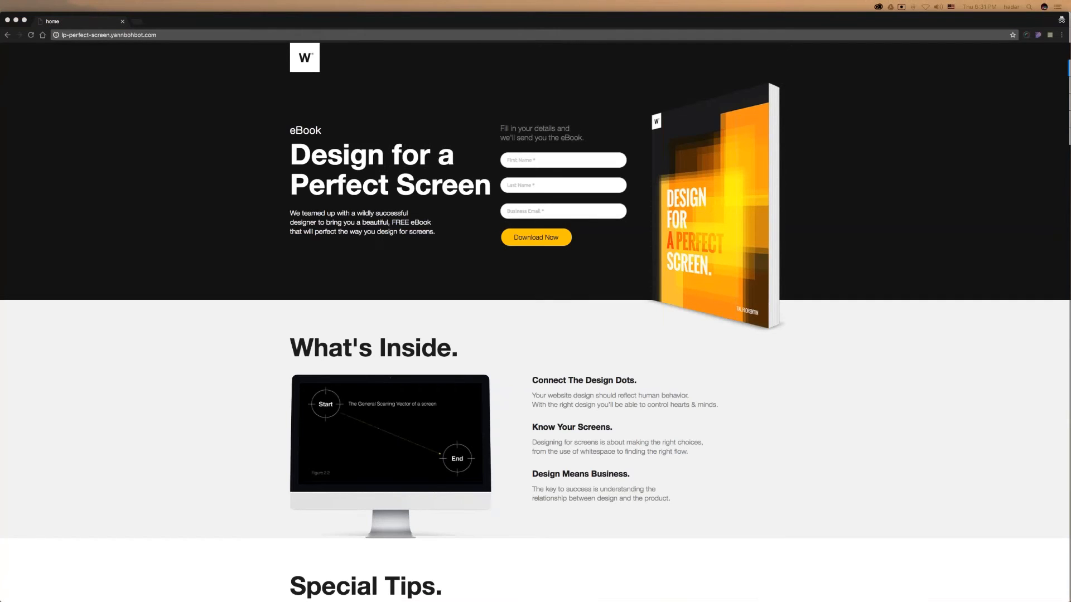
scroll(466, 165, "down", 15)
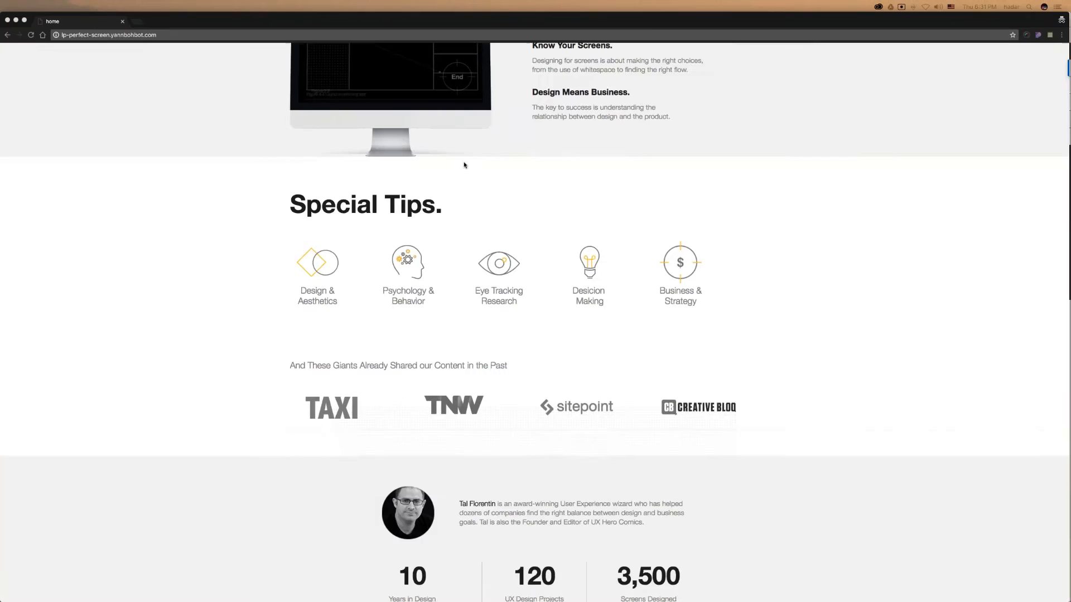
scroll(464, 165, "up", 15)
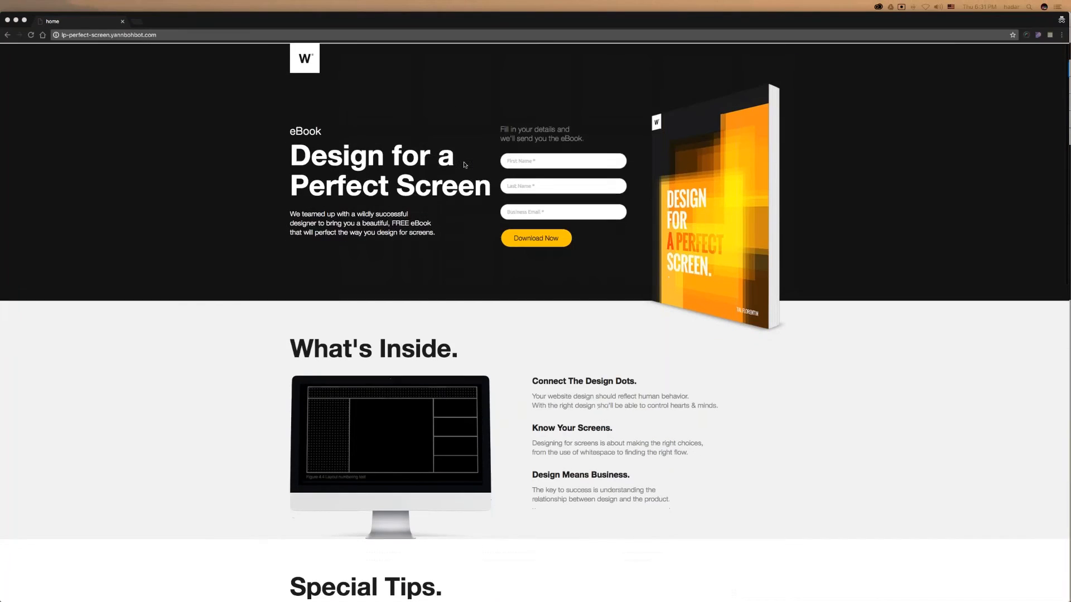
scroll(421, 163, "down", 15)
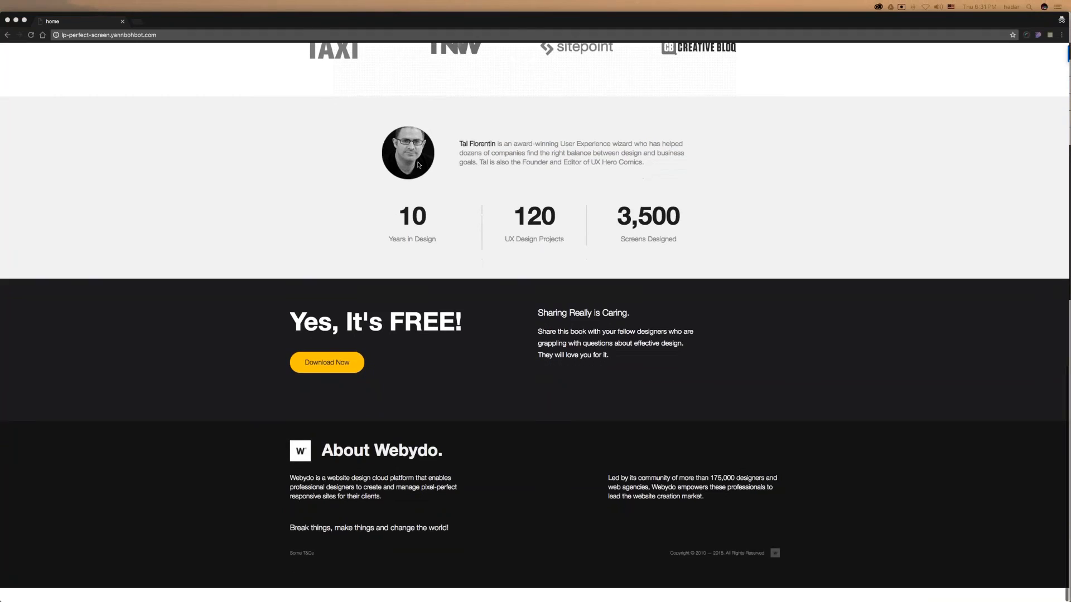
Return to the main browser window and turn on List Builder 3 in the Sumo app list
mouse_move(1, 3)
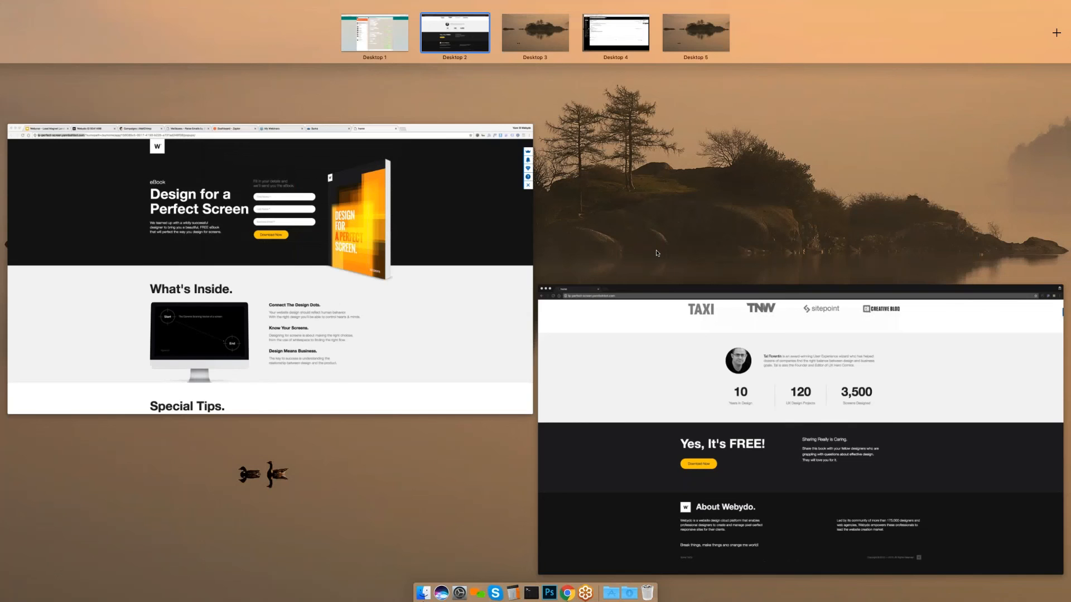
left_click(379, 240)
left_click(682, 21)
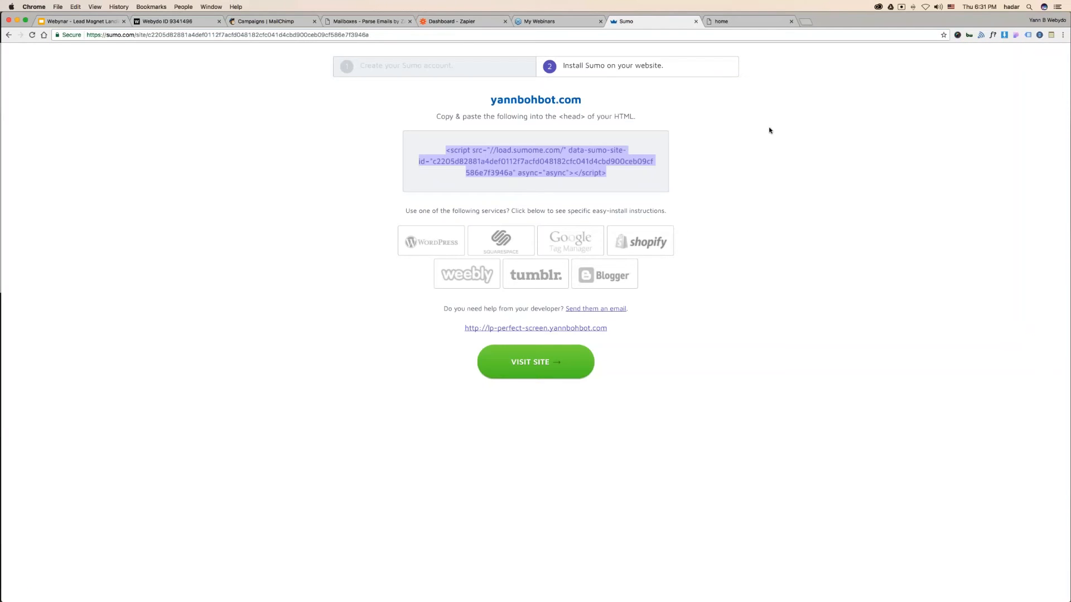
left_click(745, 22)
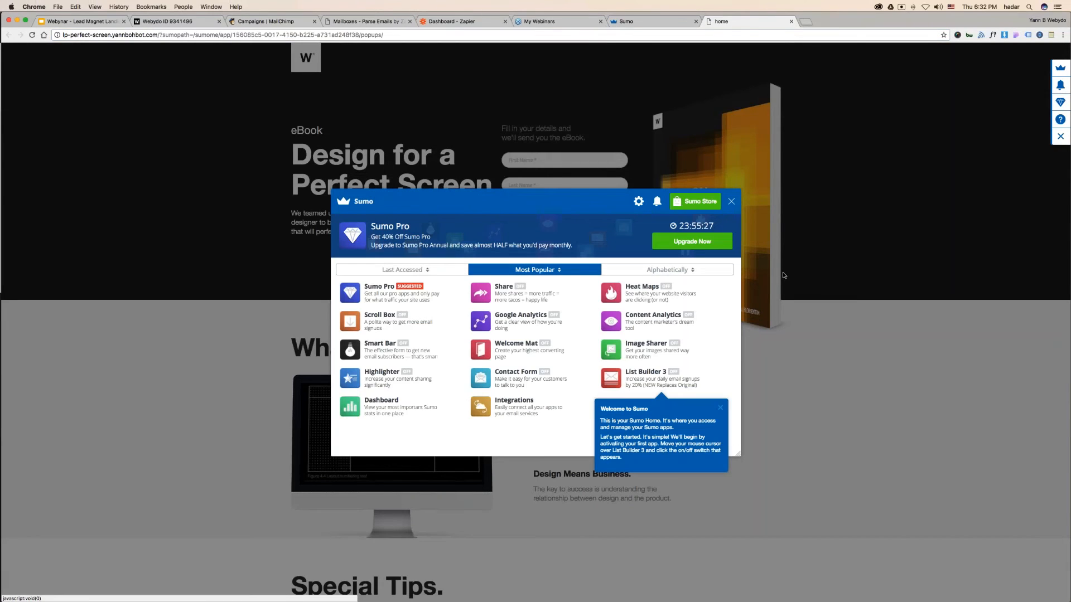
left_click(708, 378)
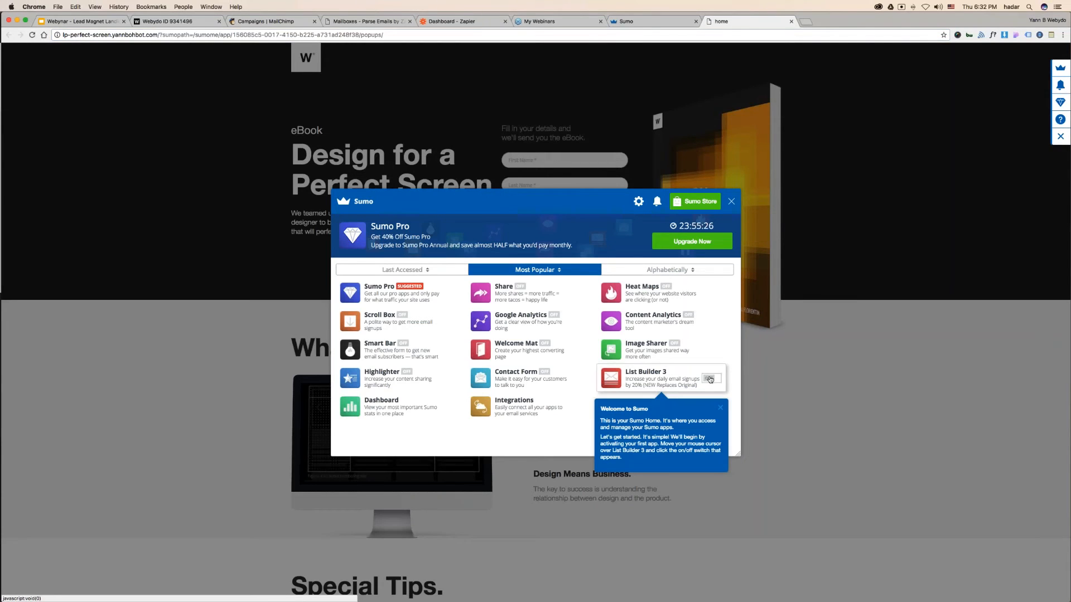
Switch back to the incognito window, reload the landing page and check it for the popup
key("ctrl+Up")
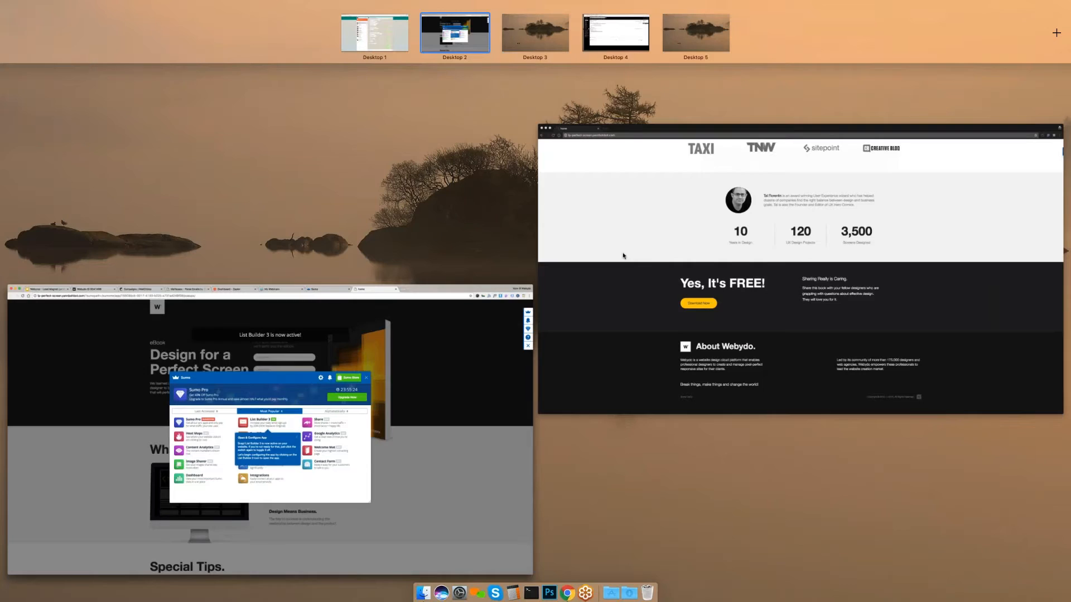
left_click(624, 256)
key("Return")
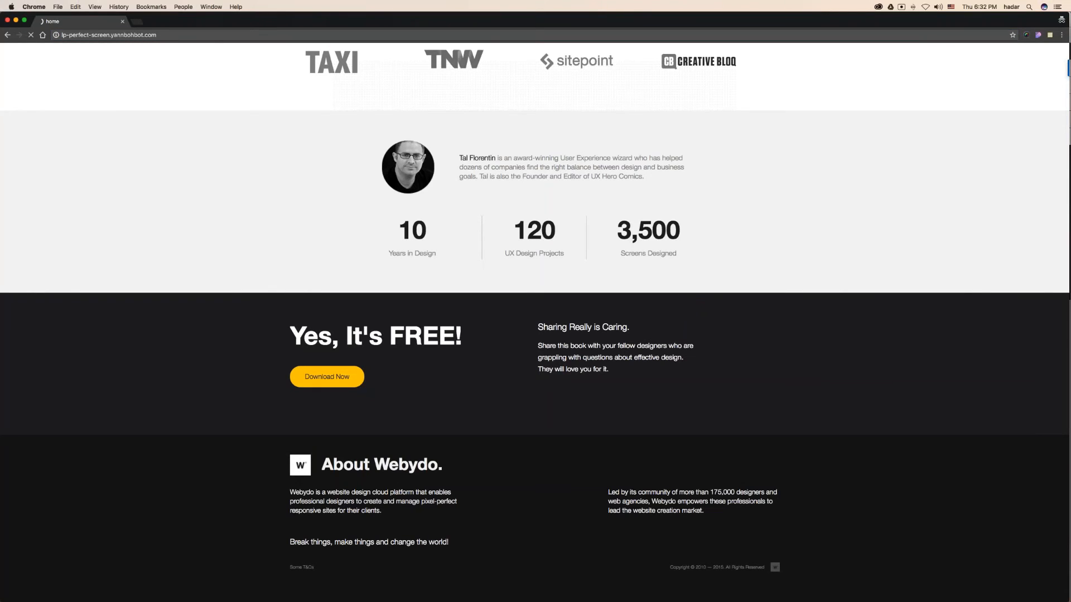
scroll(610, 174, "down", 15)
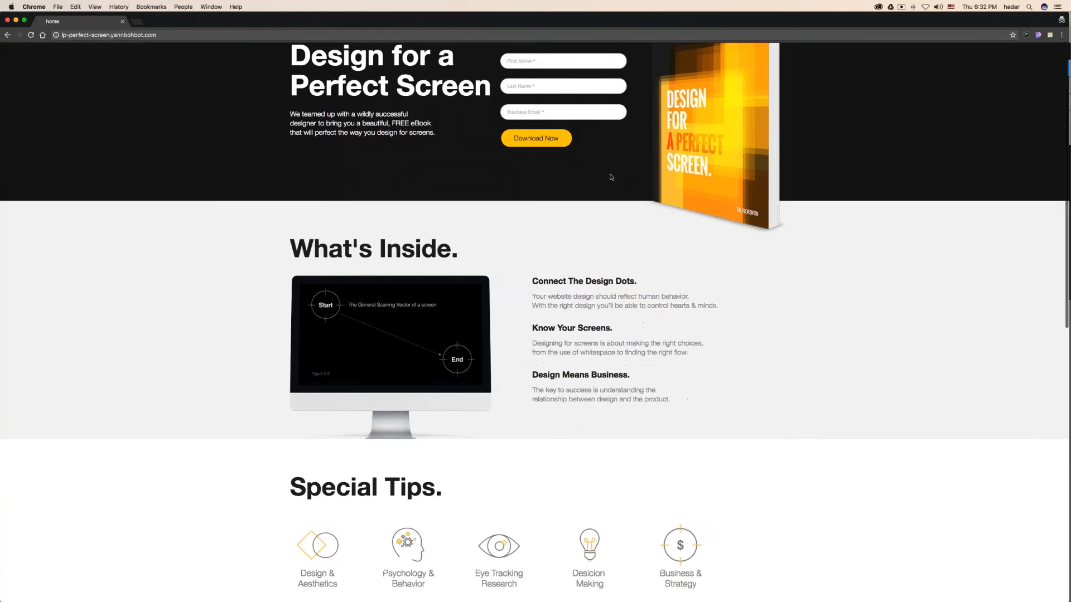
scroll(611, 177, "down", 2)
scroll(611, 176, "up", 15)
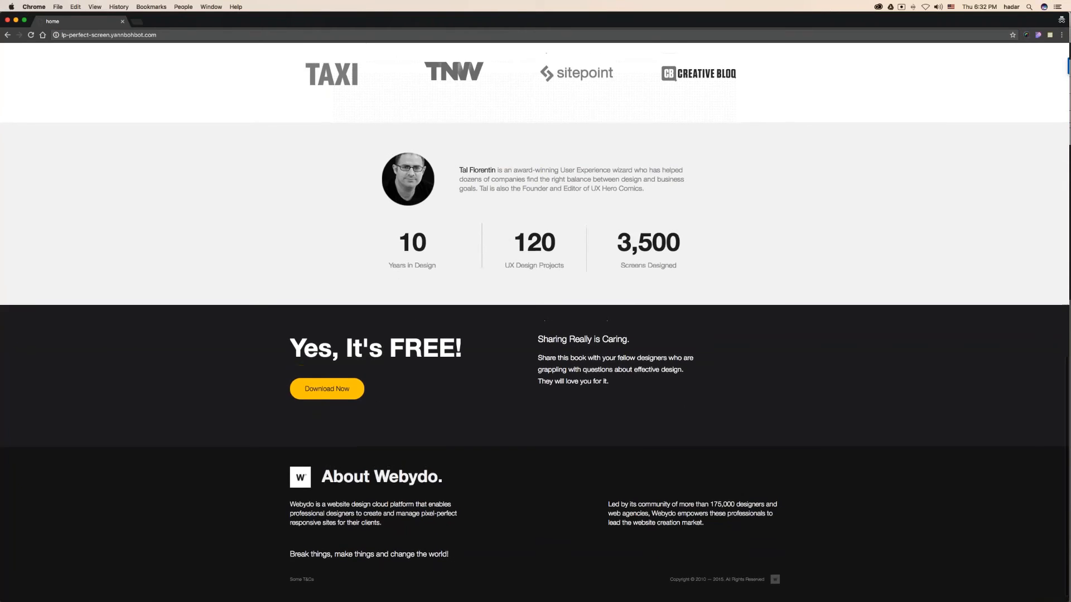
Open the landing page in a fresh incognito window and test the popup again
key("super+l")
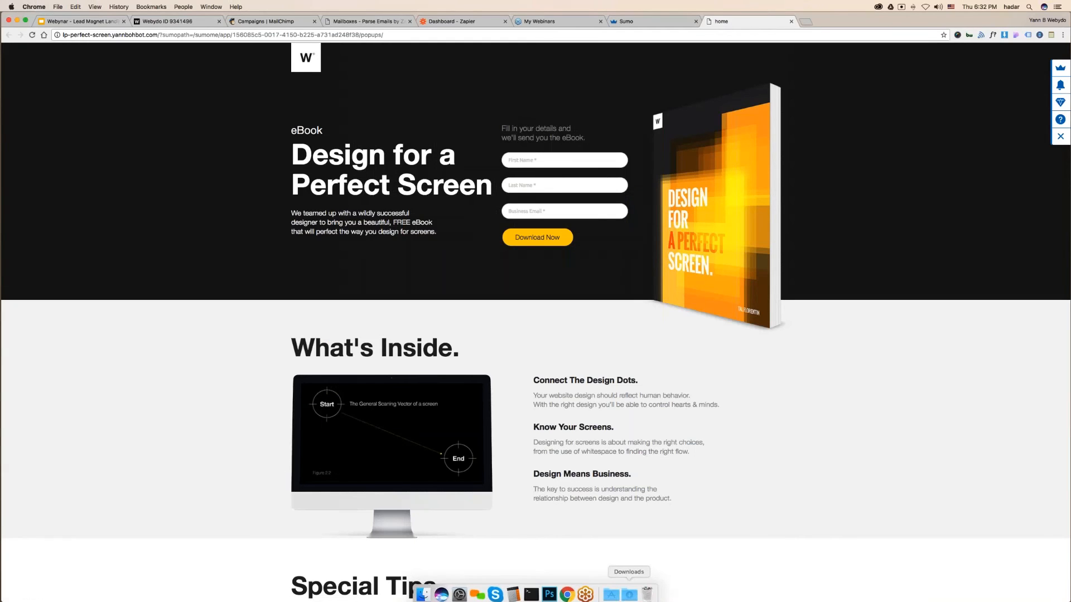
right_click(567, 593)
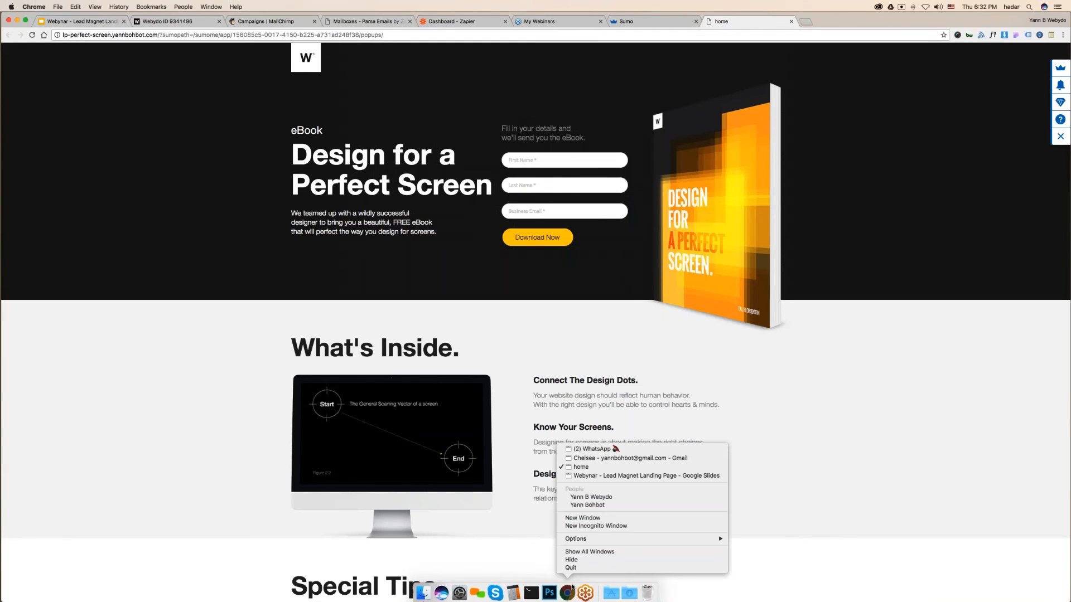
left_click(578, 525)
key("super+v")
key("Return")
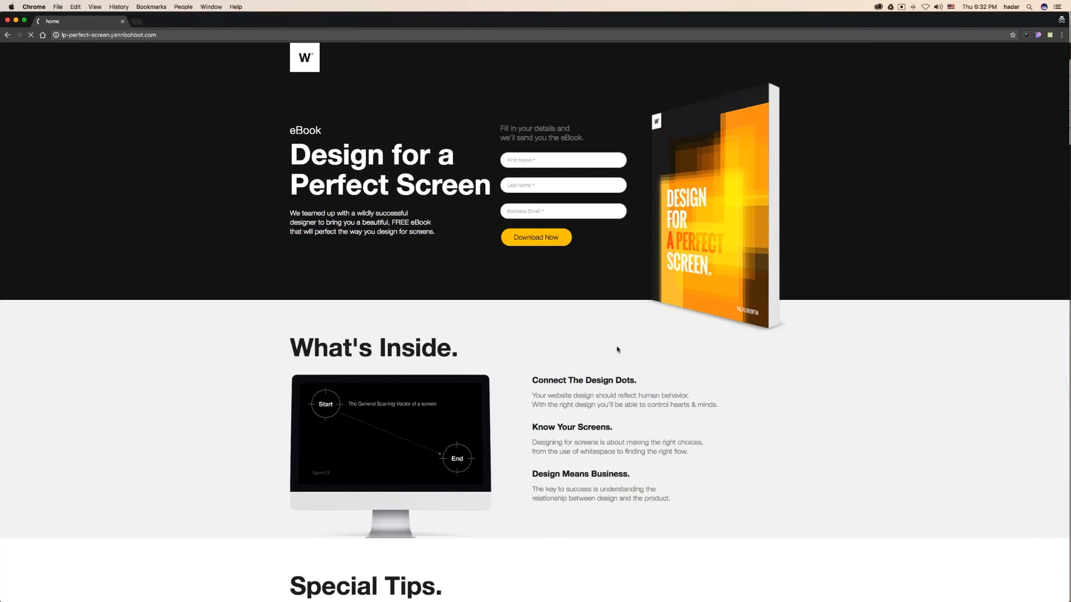
scroll(617, 350, "down", 10)
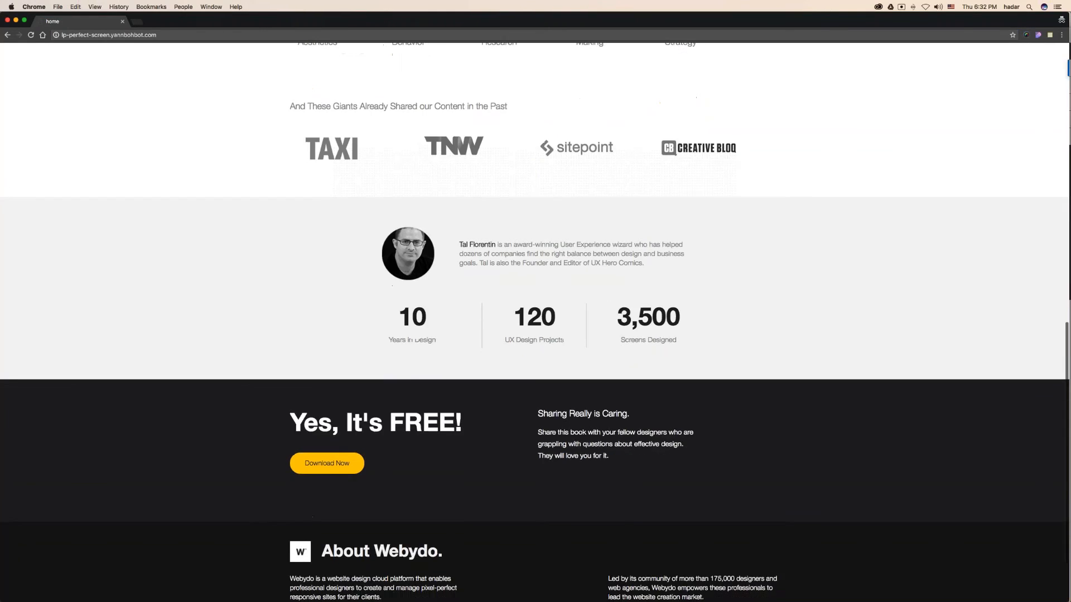
scroll(534, 322, "up", 15)
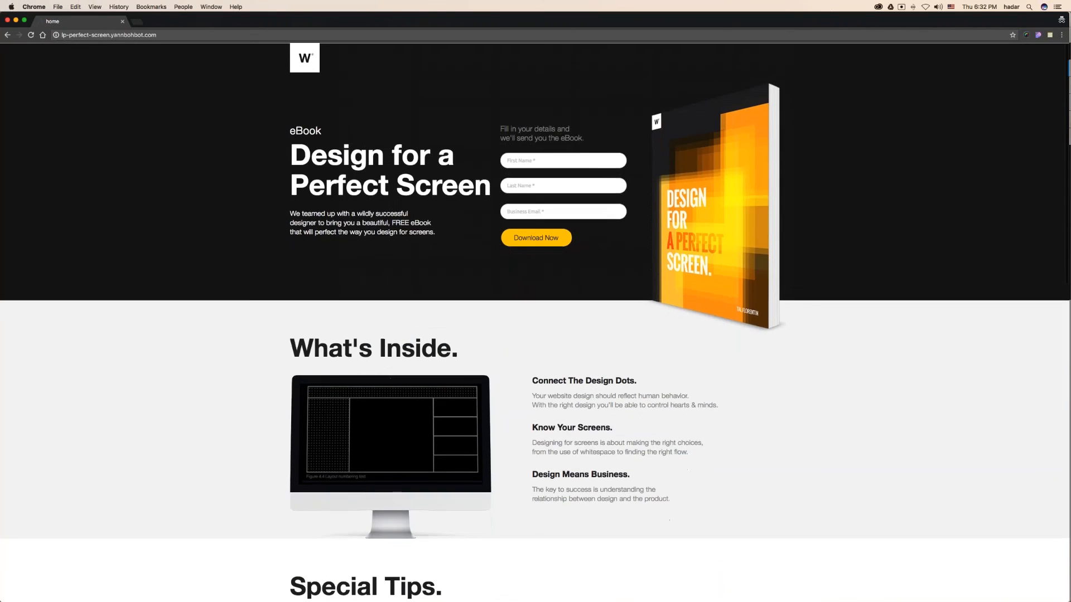
Go back to the main browser window's landing page and open List Builder 3 from the Sumo app list
key("ctrl+Up")
left_click(469, 240)
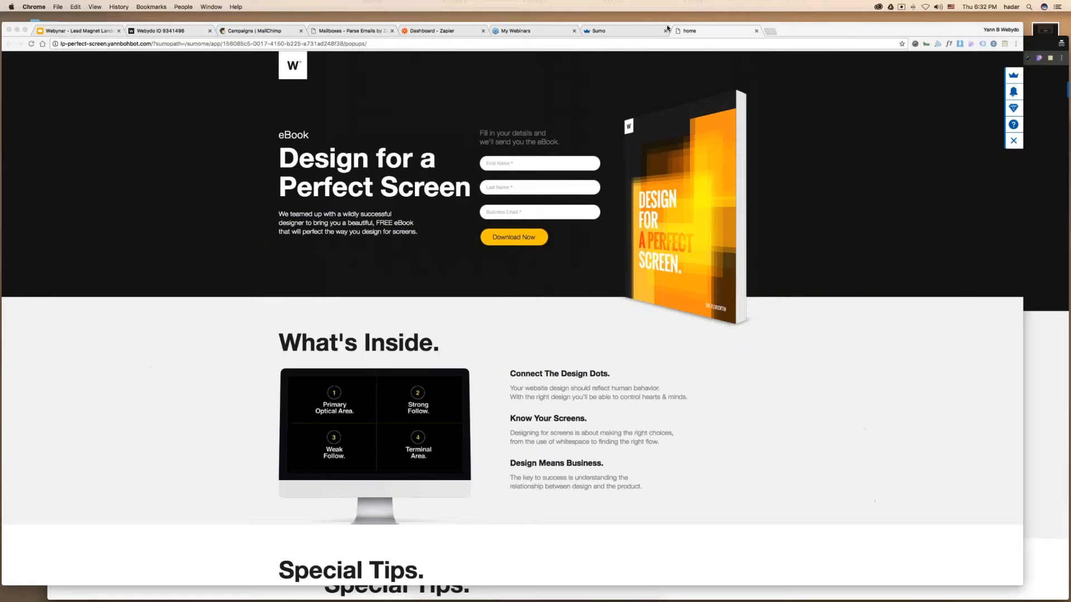
left_click(667, 23)
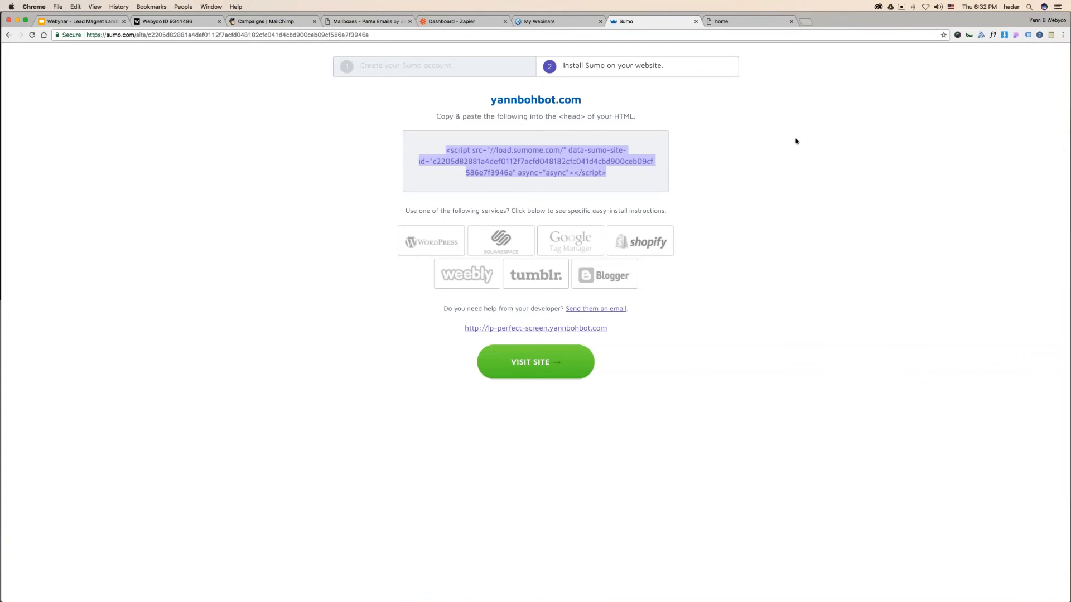
left_click(750, 21)
left_click(1060, 67)
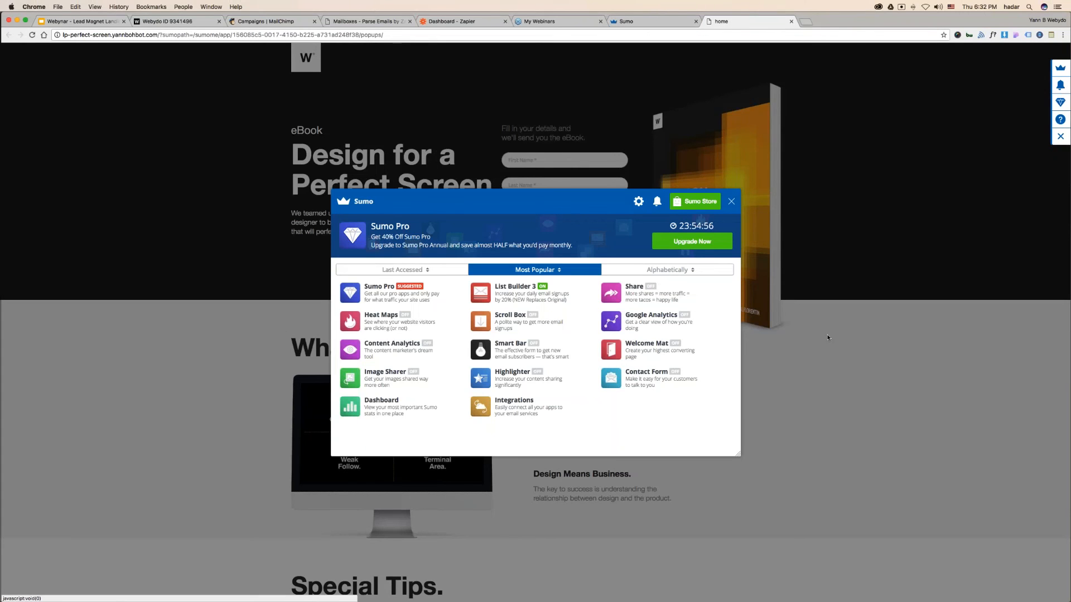
left_click(513, 290)
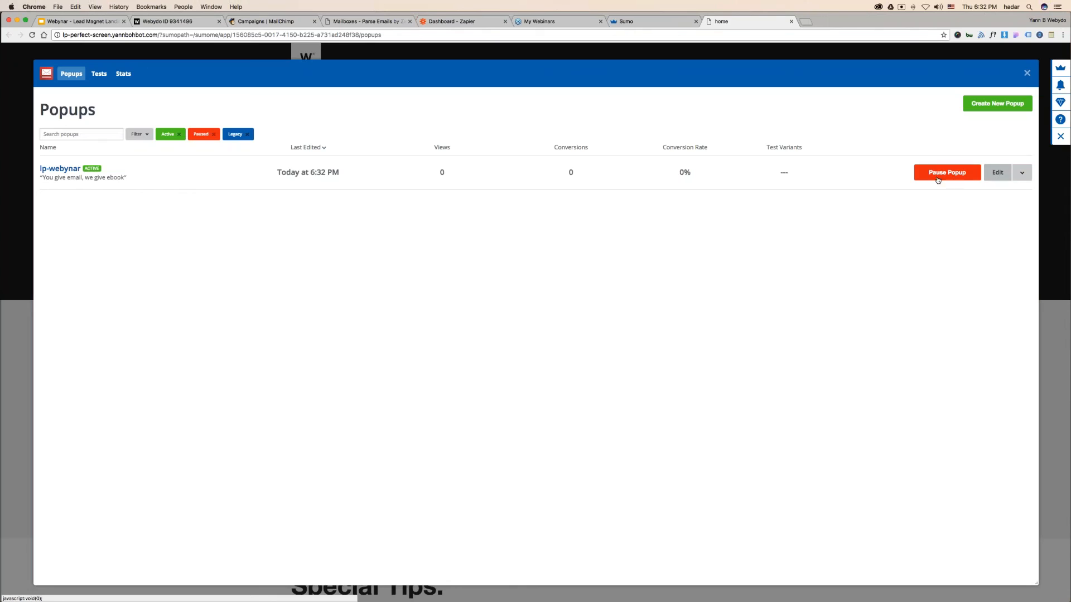
Open the lp-webynar popup for editing and check the Timed delay in its Visibility settings
left_click(998, 173)
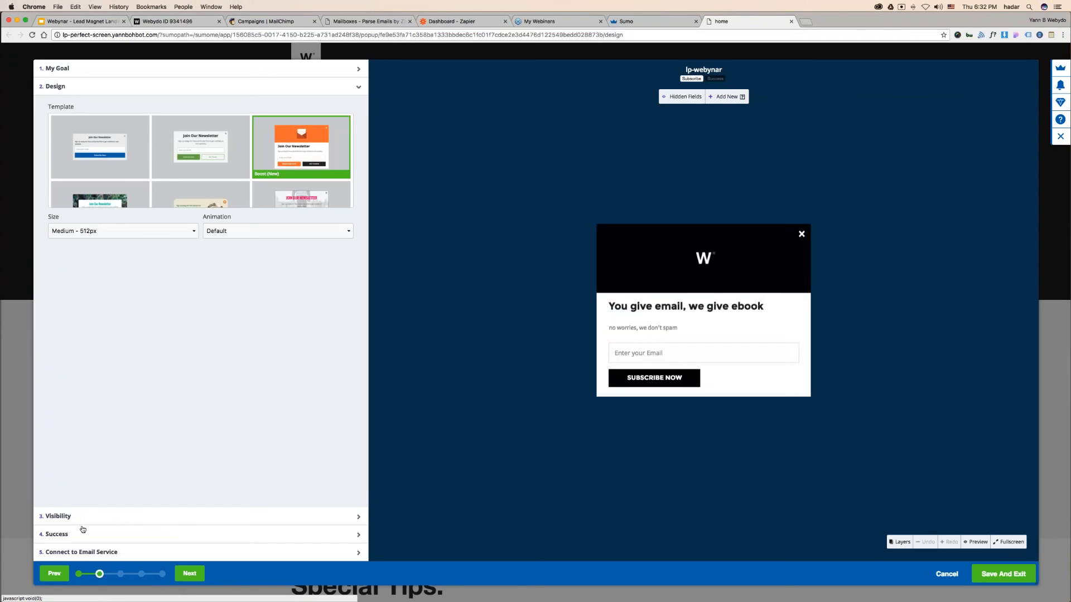
left_click(114, 517)
double_click(420, 235)
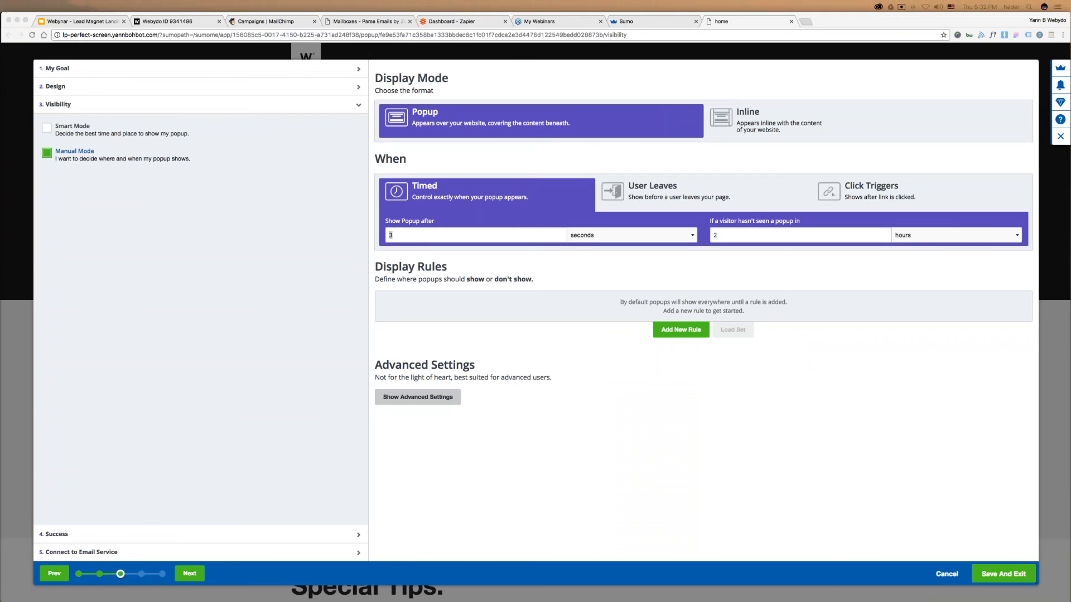
Switch to the incognito window to view the popup on the live landing page
key("ctrl+Up")
left_click(767, 303)
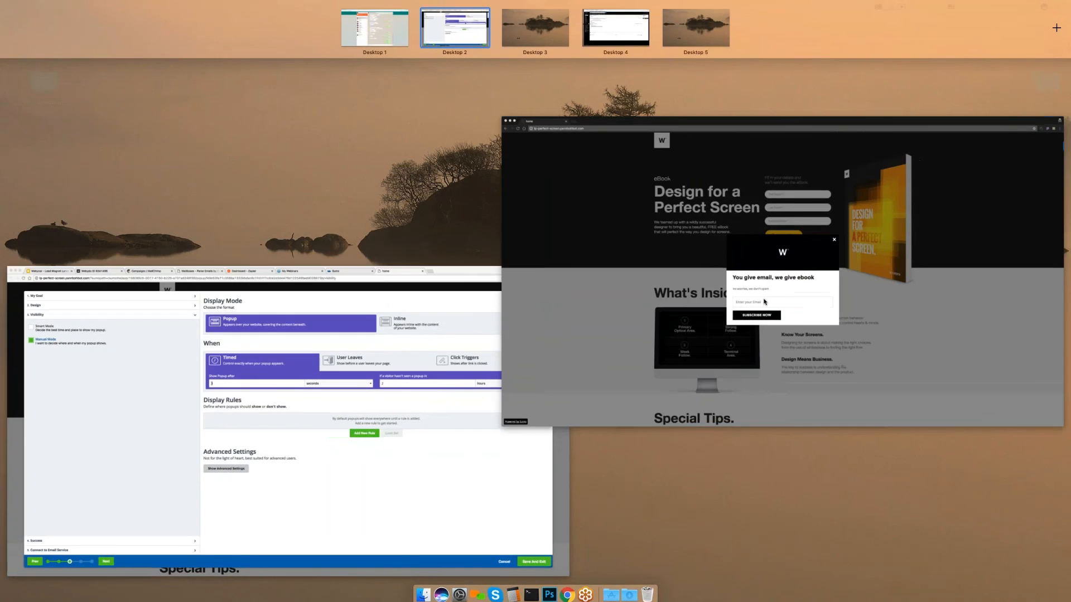